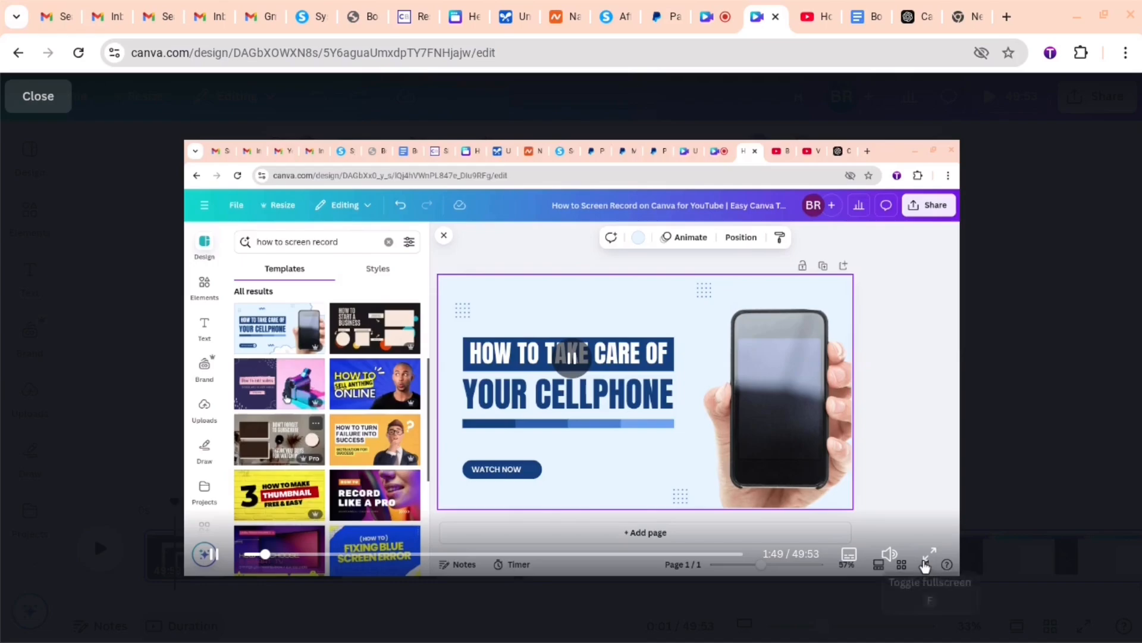
- Show the recorded design session in full screen and play it
left_click(926, 563)
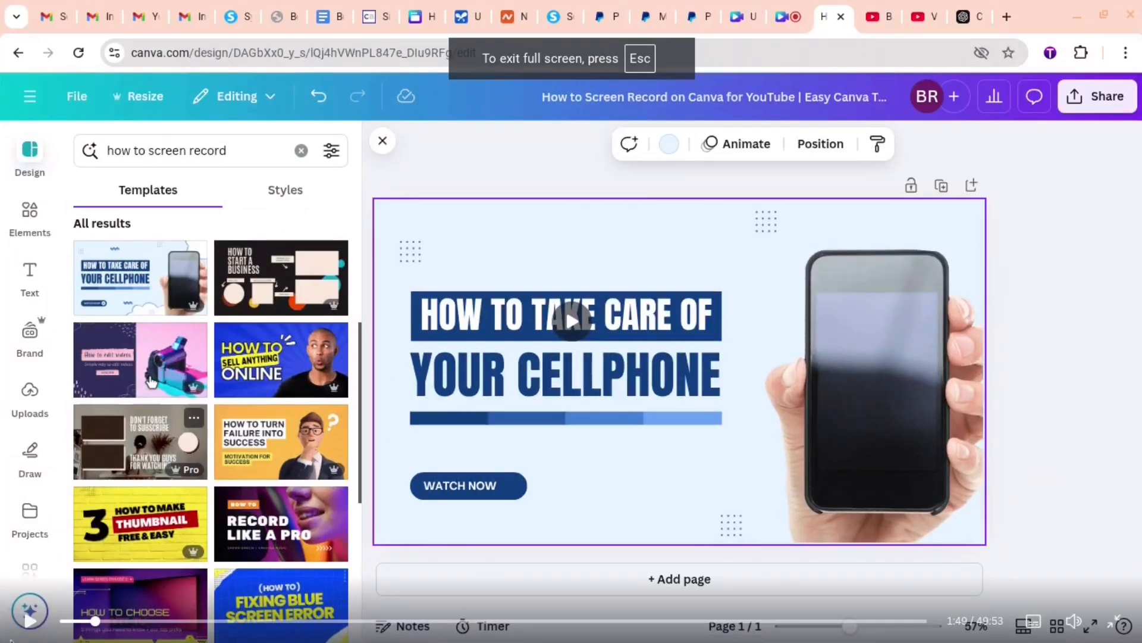
left_click(30, 625)
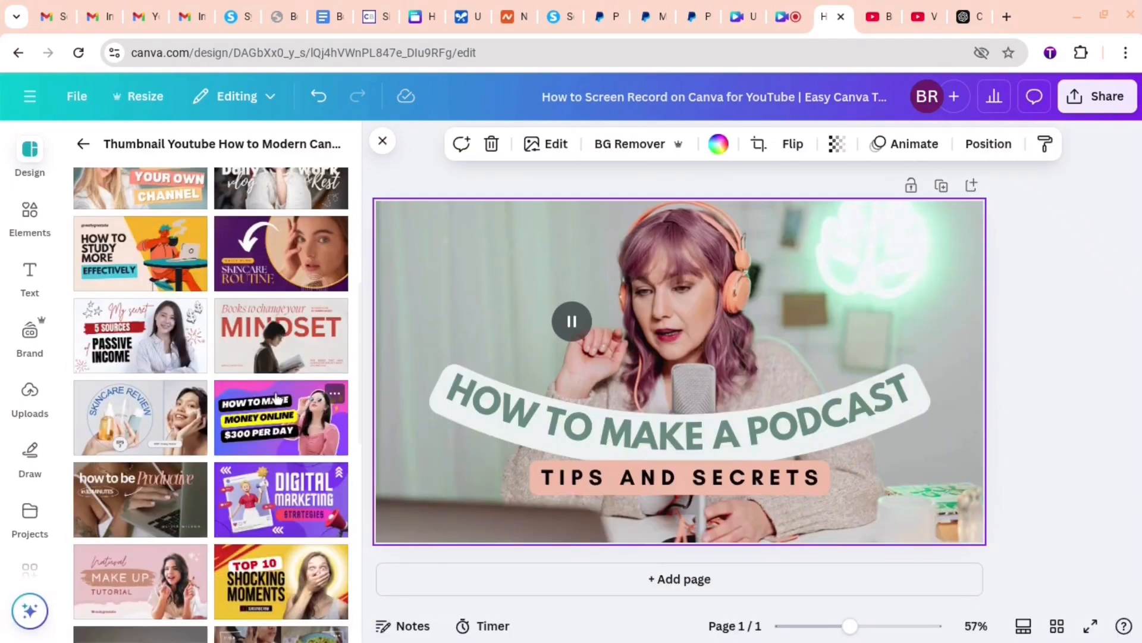
- Try the White And Beige Modern Photo Daily Vlog thumbnail template and browse more "how to screen record" templates
scroll(276, 392, "up", 5)
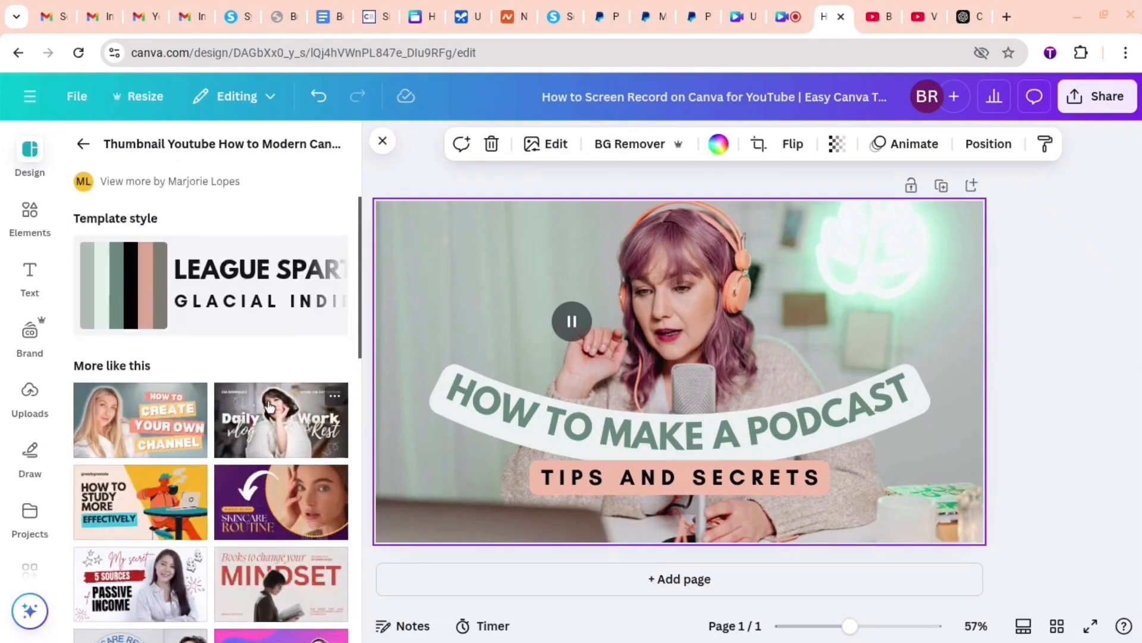
left_click(268, 406)
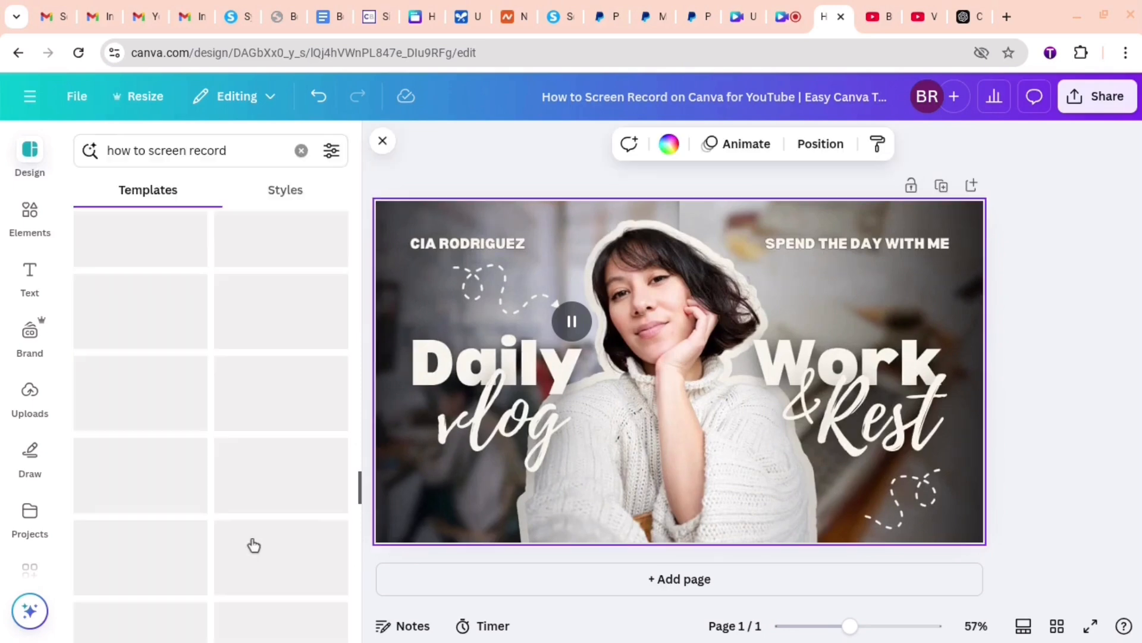
scroll(254, 545, "up", 10)
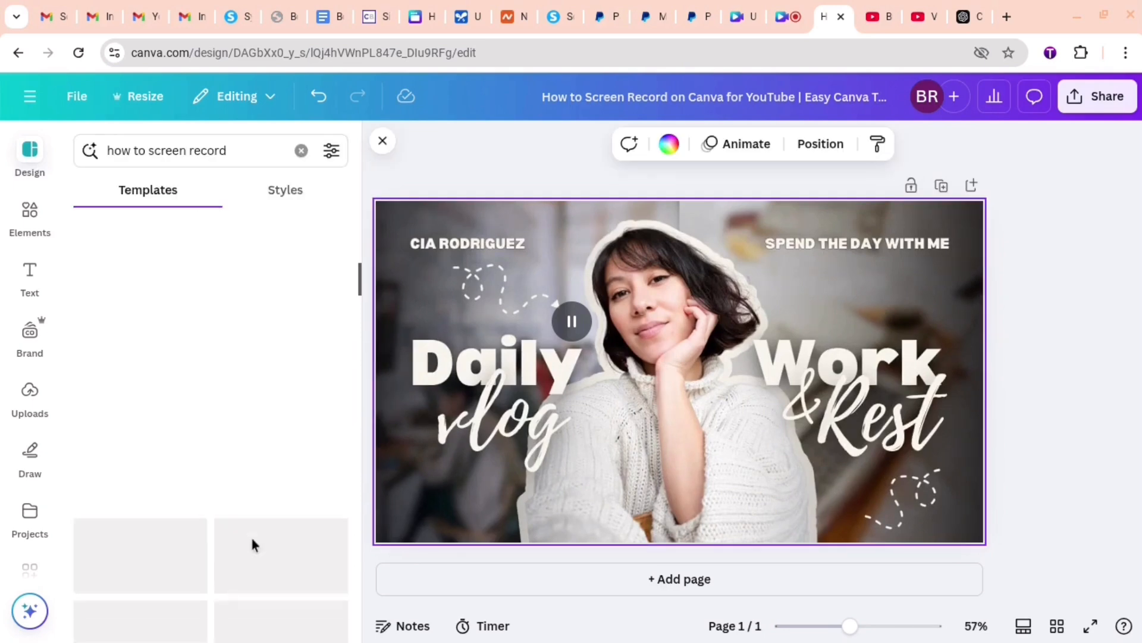
scroll(177, 443, "down", 3)
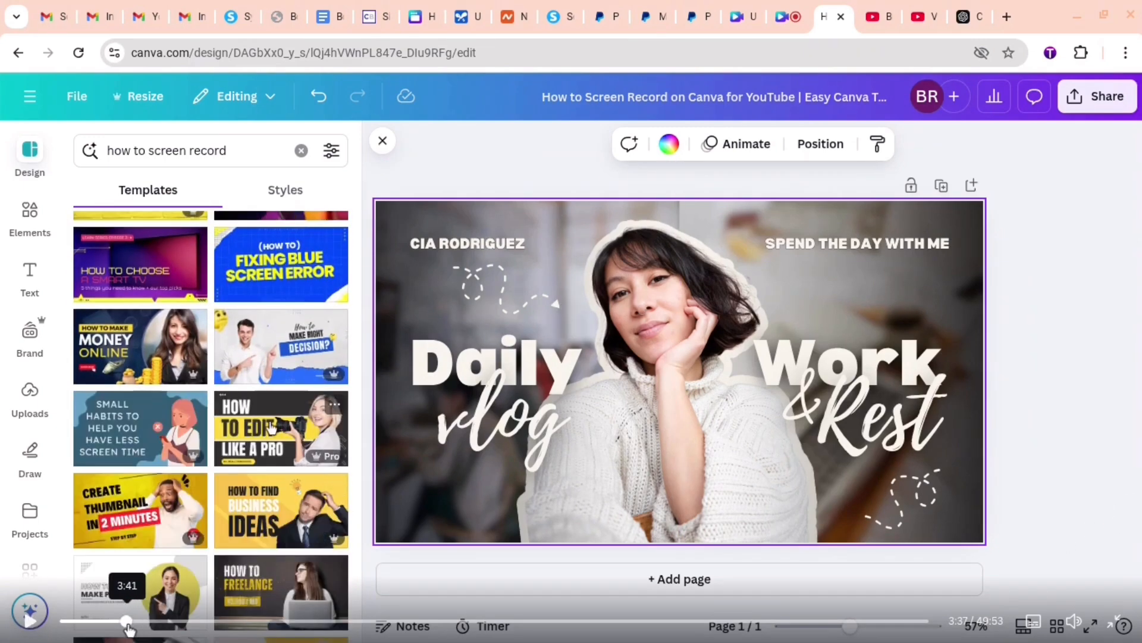
left_click(131, 622)
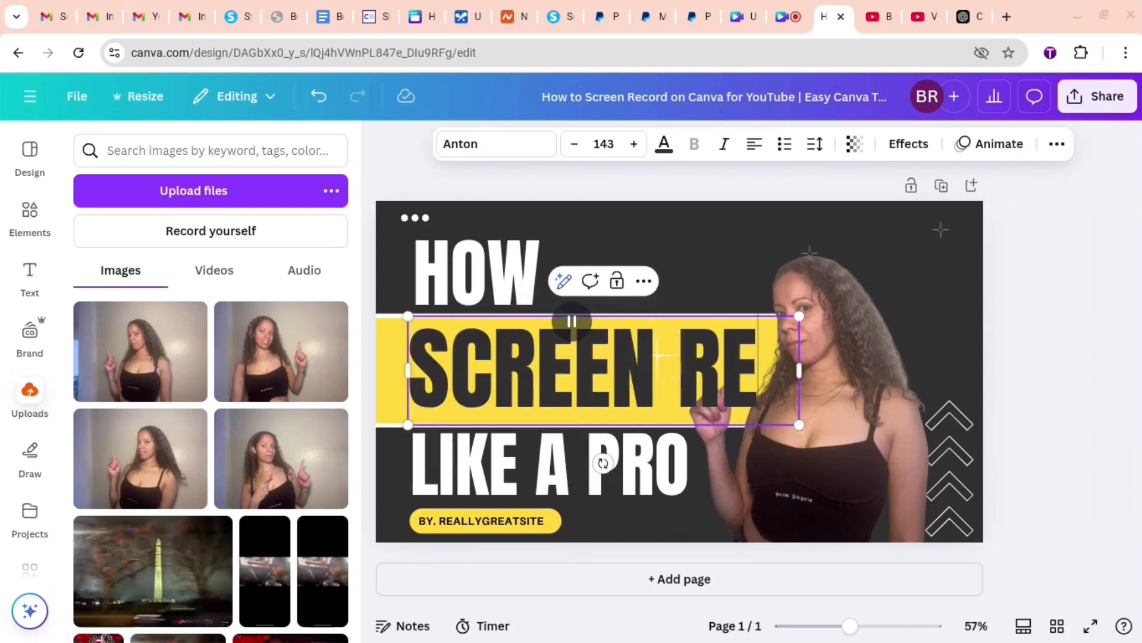
- Resize the "SCREEN RECORD" headline to fit the yellow band and replace "LIKE A PRO" with "USING CANVA"
left_click_drag(806, 415, 831, 406)
left_click(424, 482)
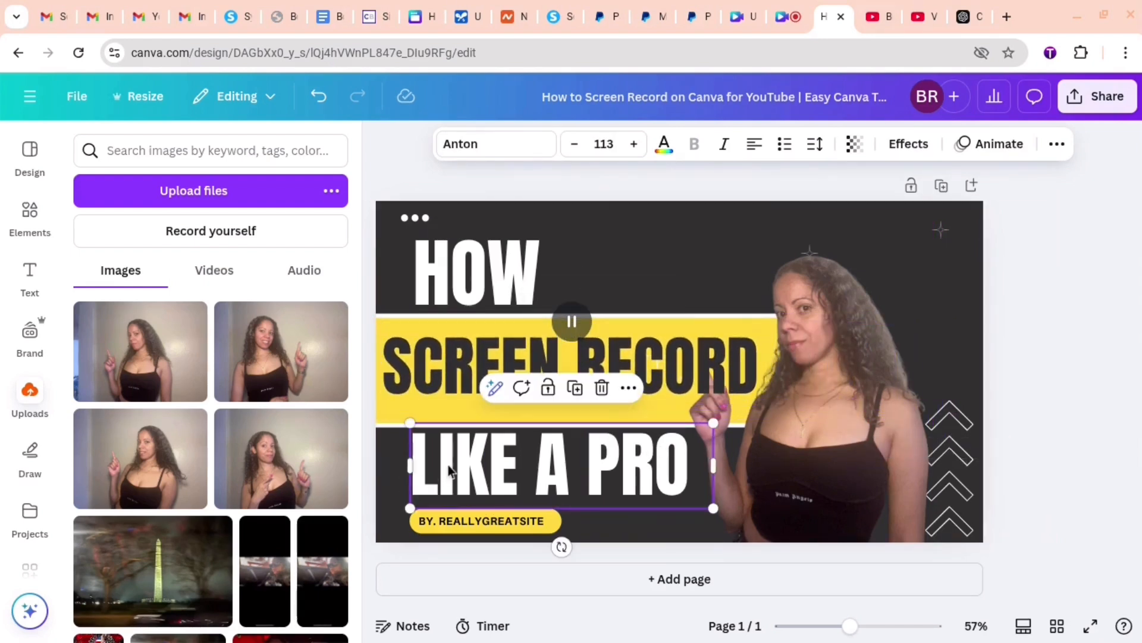
double_click(448, 462)
type("USING CANVA")
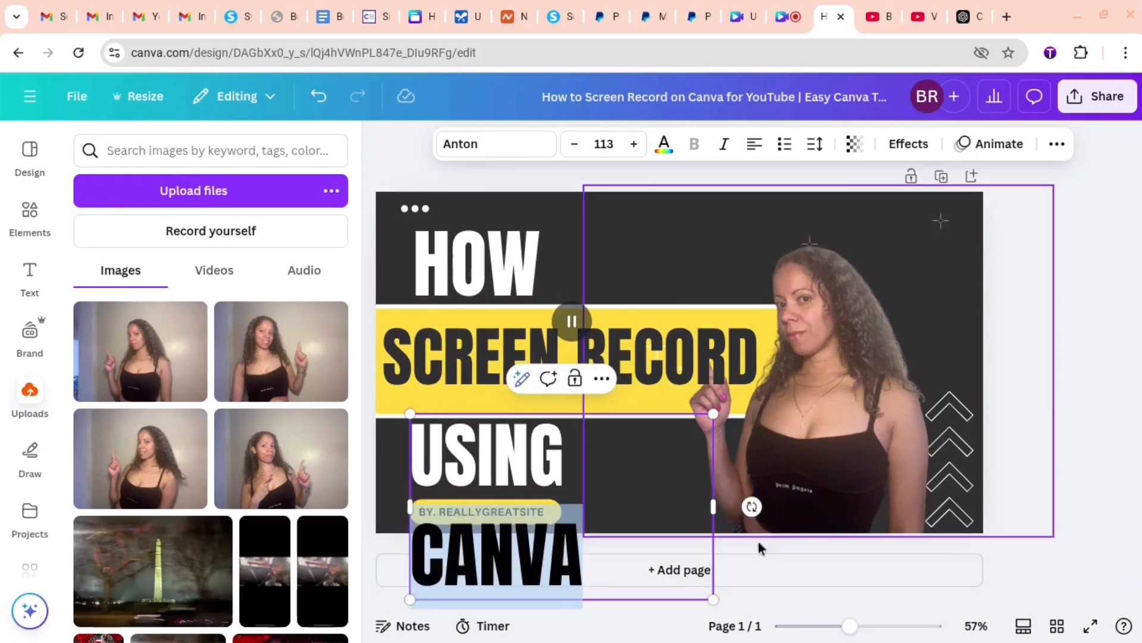
left_click(729, 568)
left_click(941, 186)
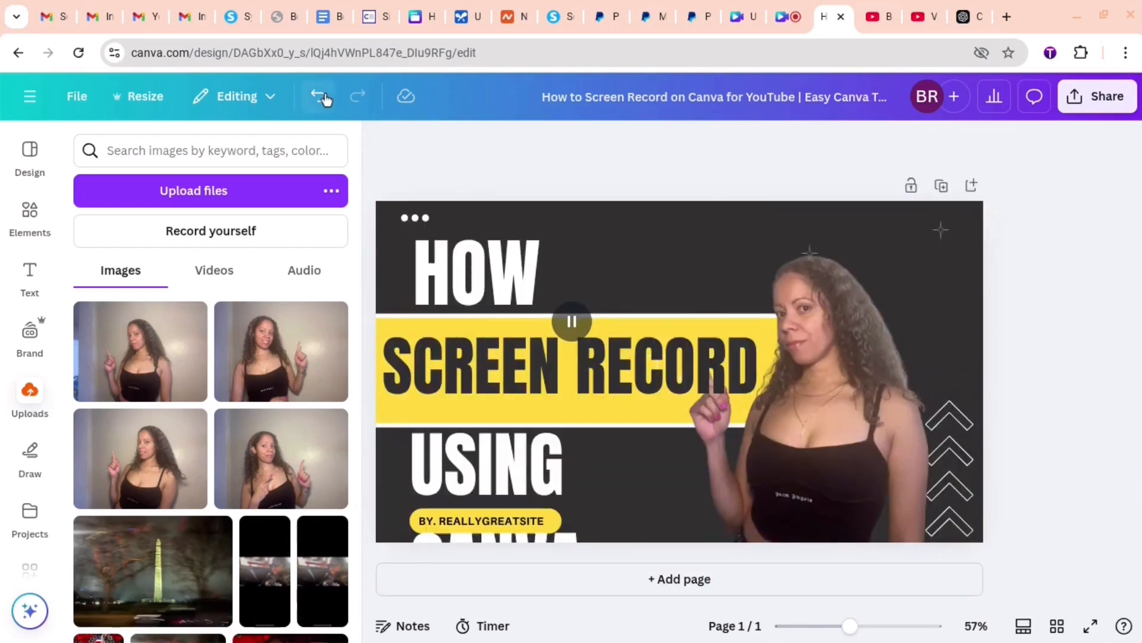
left_click(322, 97)
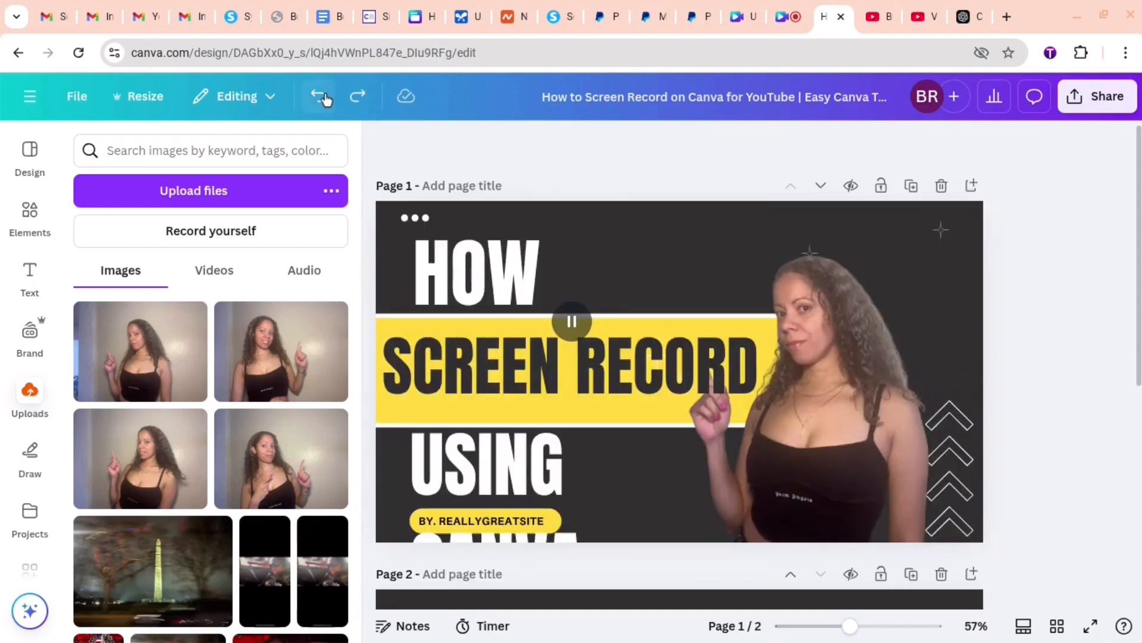
scroll(869, 385, "down", 5)
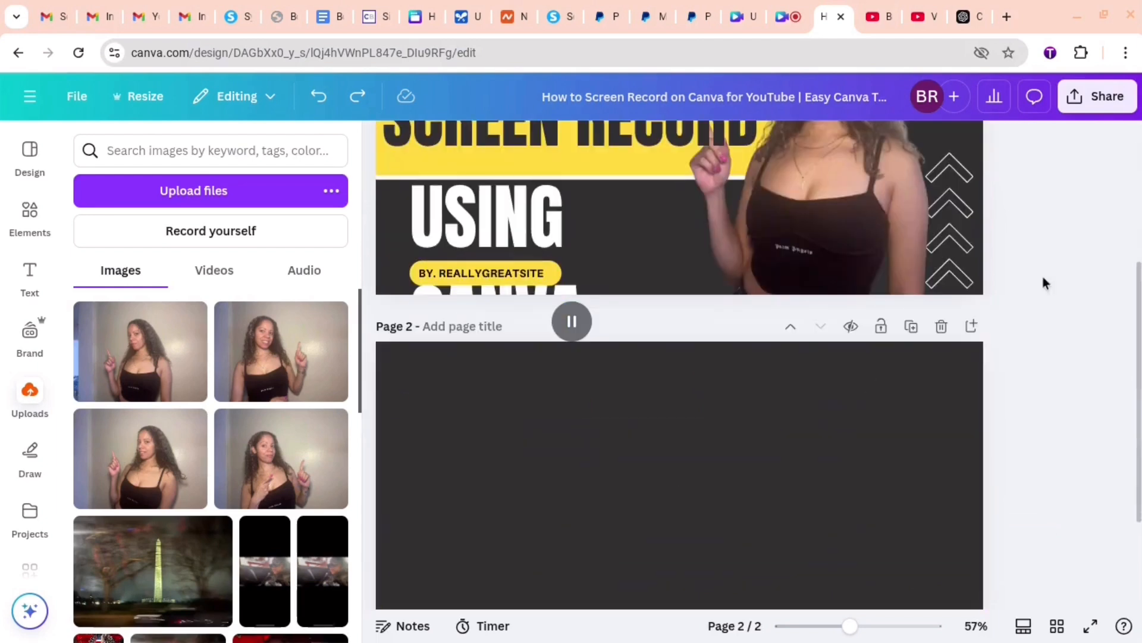
left_click(943, 329)
- Fit "USING CANVA" on one line, shift it toward the canvas edge, and shrink it to about size 95
left_click(533, 466)
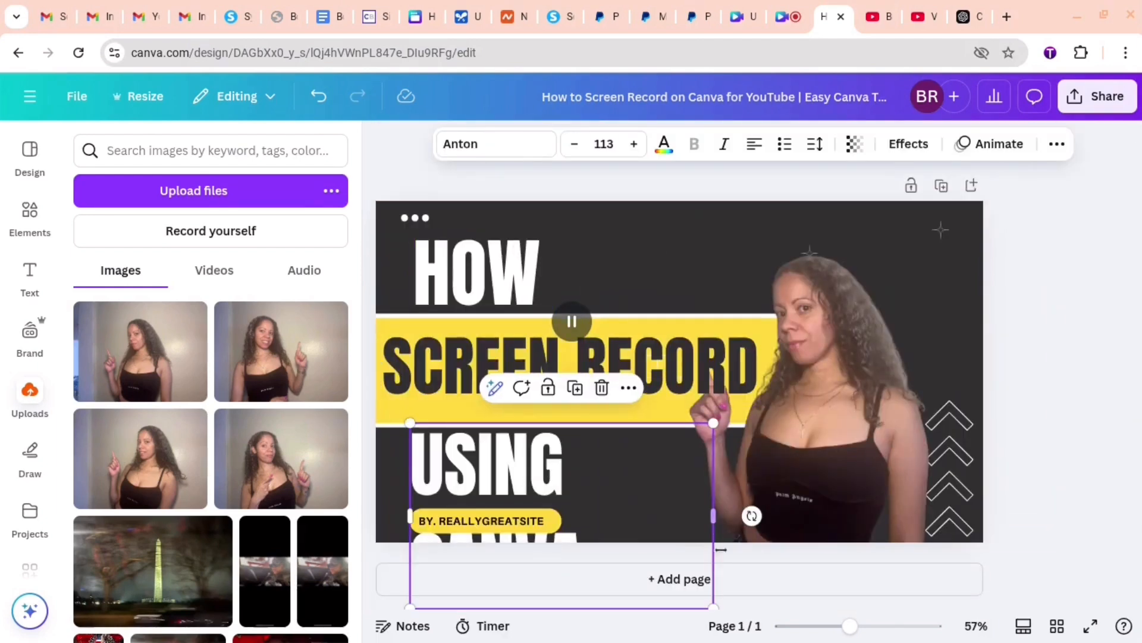
left_click_drag(714, 516, 803, 506)
left_click_drag(708, 473, 687, 473)
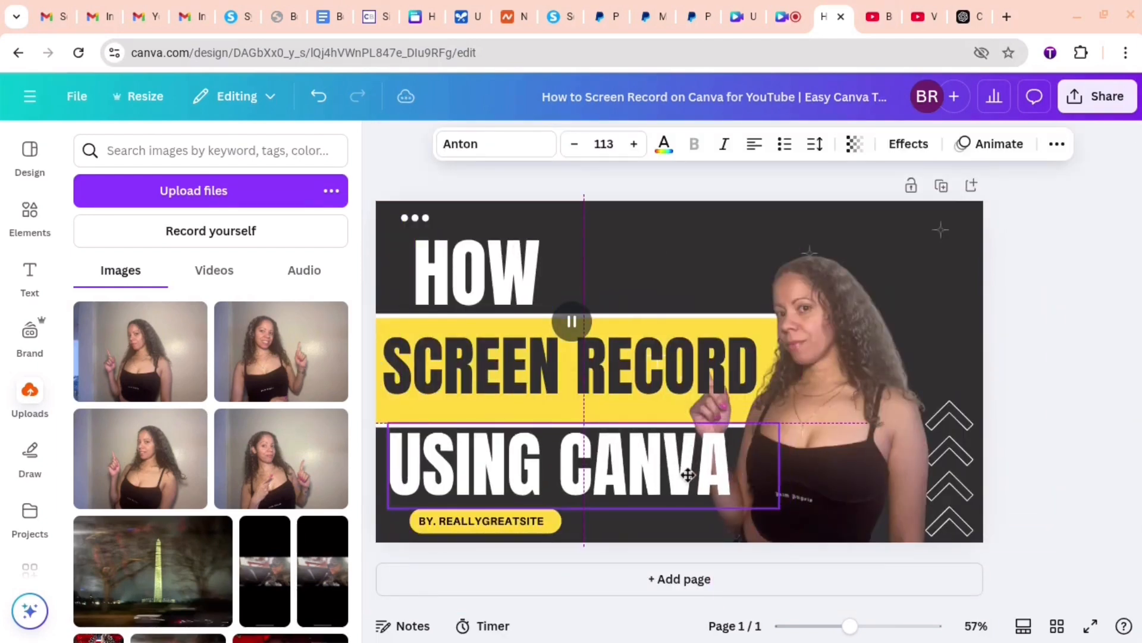
left_click_drag(773, 516, 714, 493)
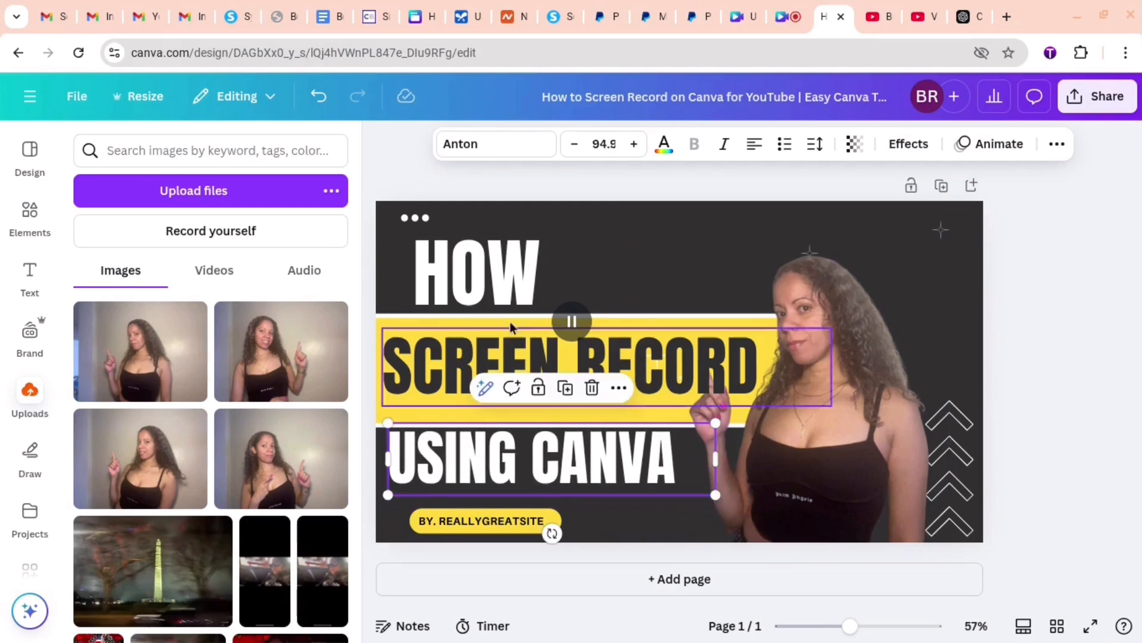
- Change the heading above the yellow band to read "HOW TO"
left_click(450, 270)
double_click(450, 270)
type("HOE")
key("BackSpace")
type("W")
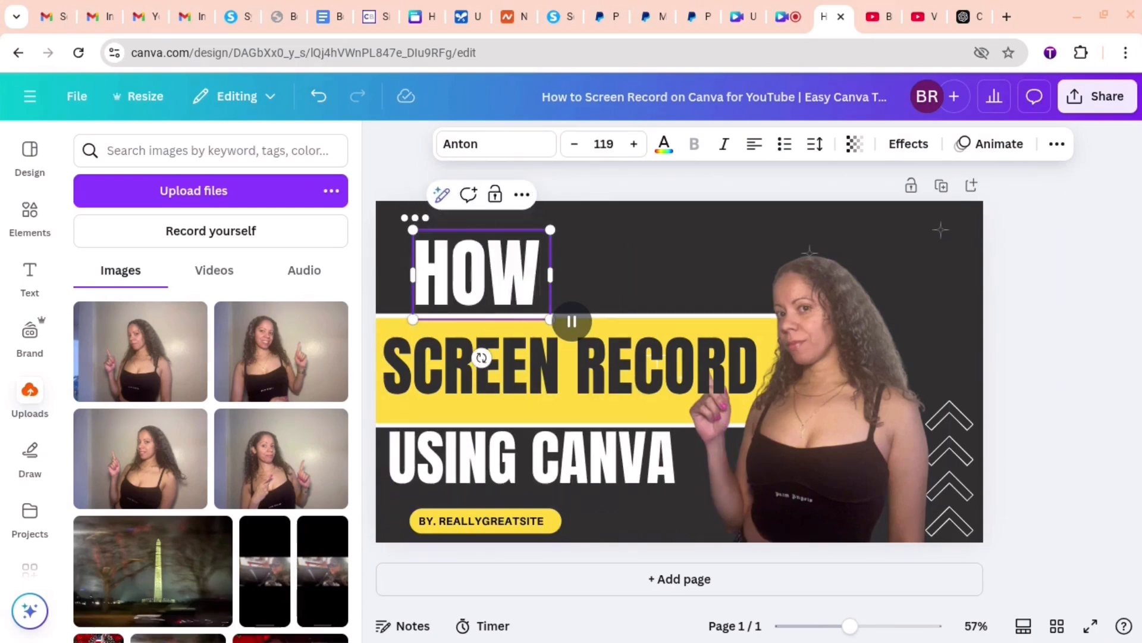
key("Return")
type("TO")
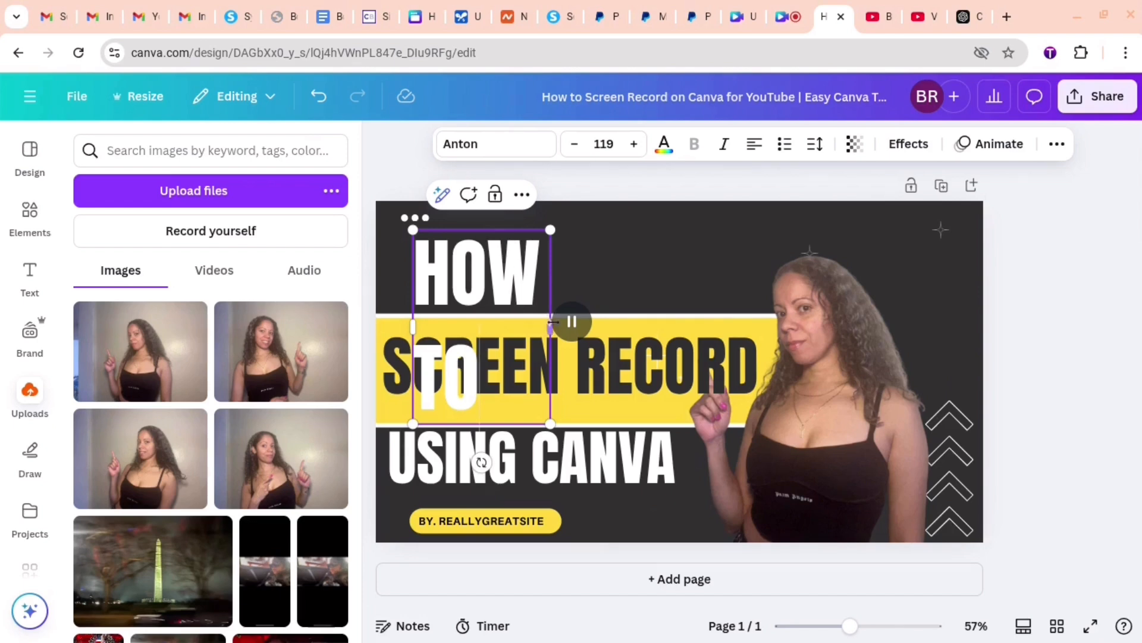
- Fit "HOW TO" on one line at about size 96 and center it in the space above the yellow band
left_click_drag(554, 326, 598, 302)
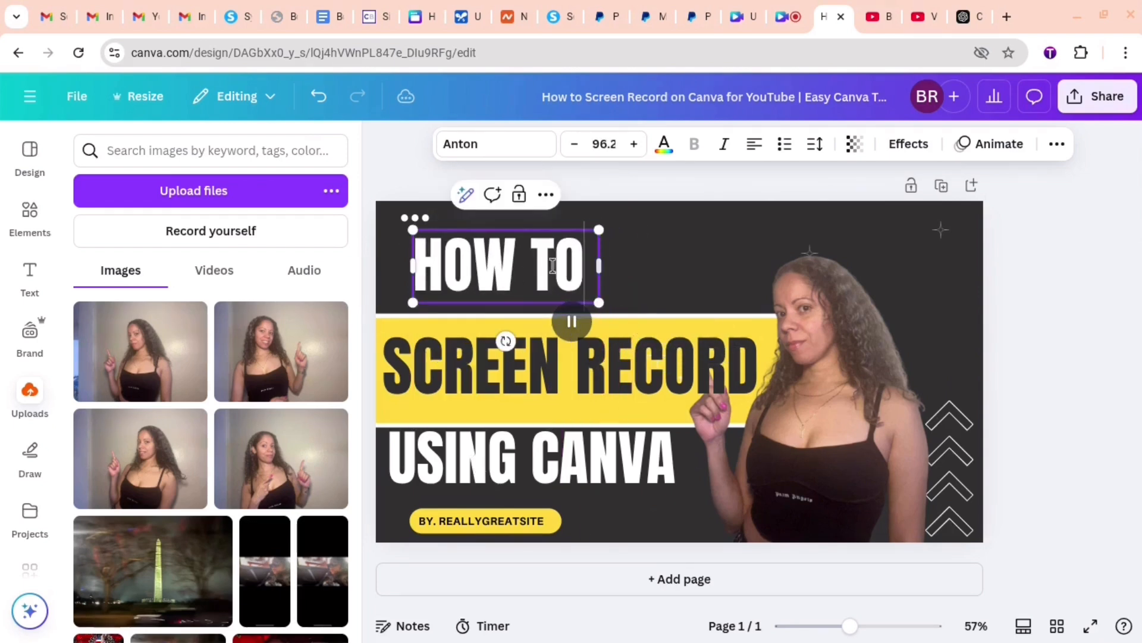
left_click(660, 250)
left_click_drag(485, 248, 494, 256)
left_click(678, 240)
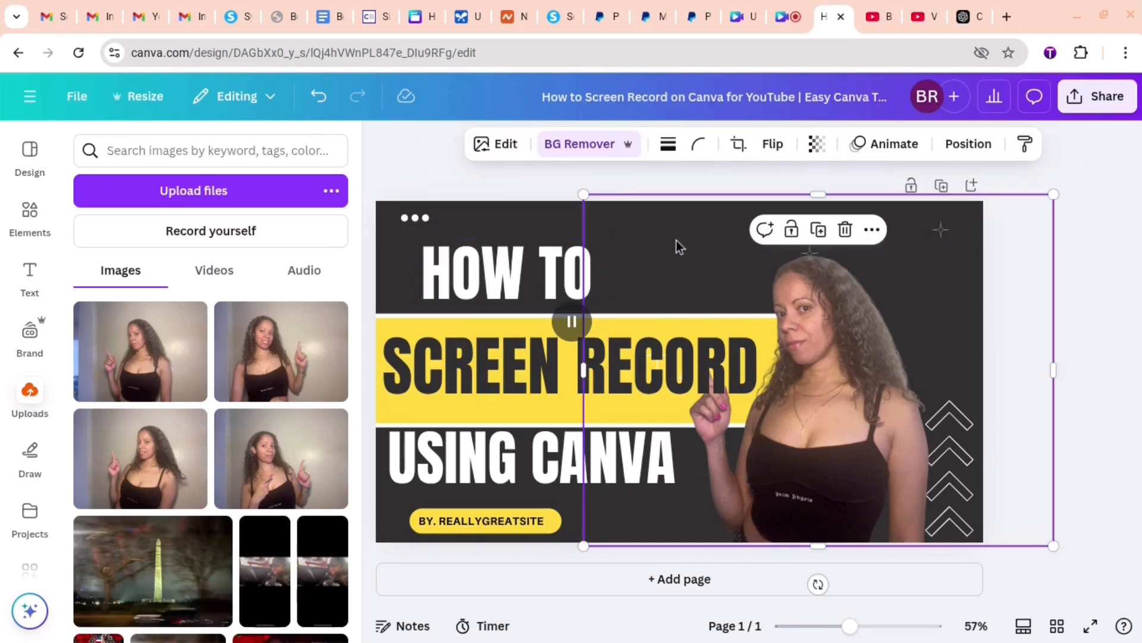
- Replace "BY. REALLYGREATSITE" in the yellow pill with "FOR YOUTUBE" and center-align the text
left_click(476, 522)
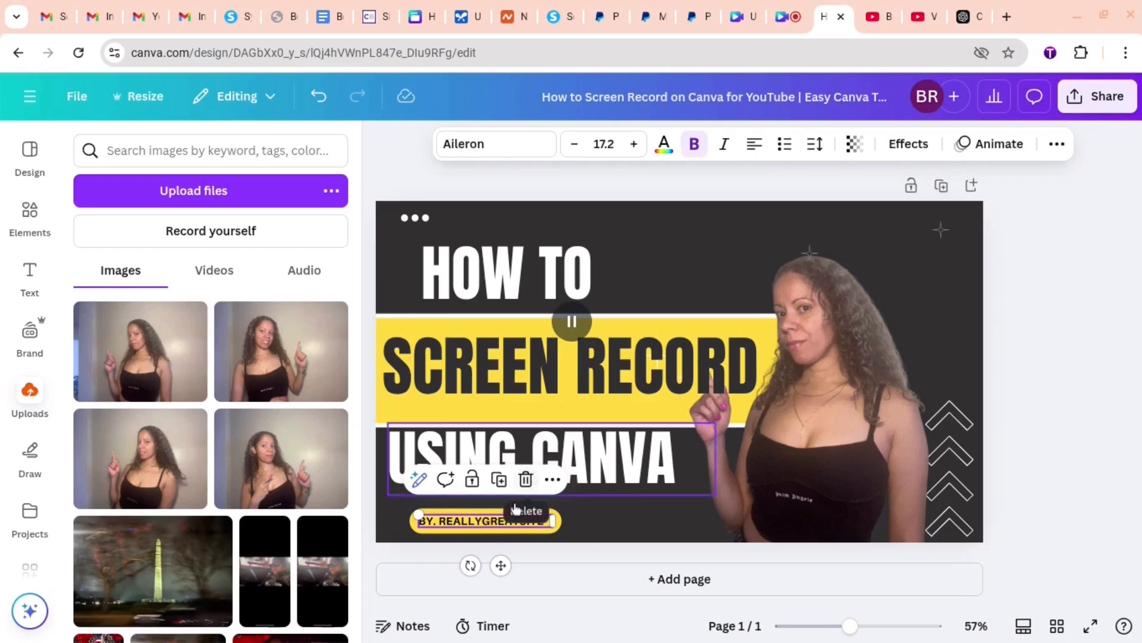
left_click(469, 522)
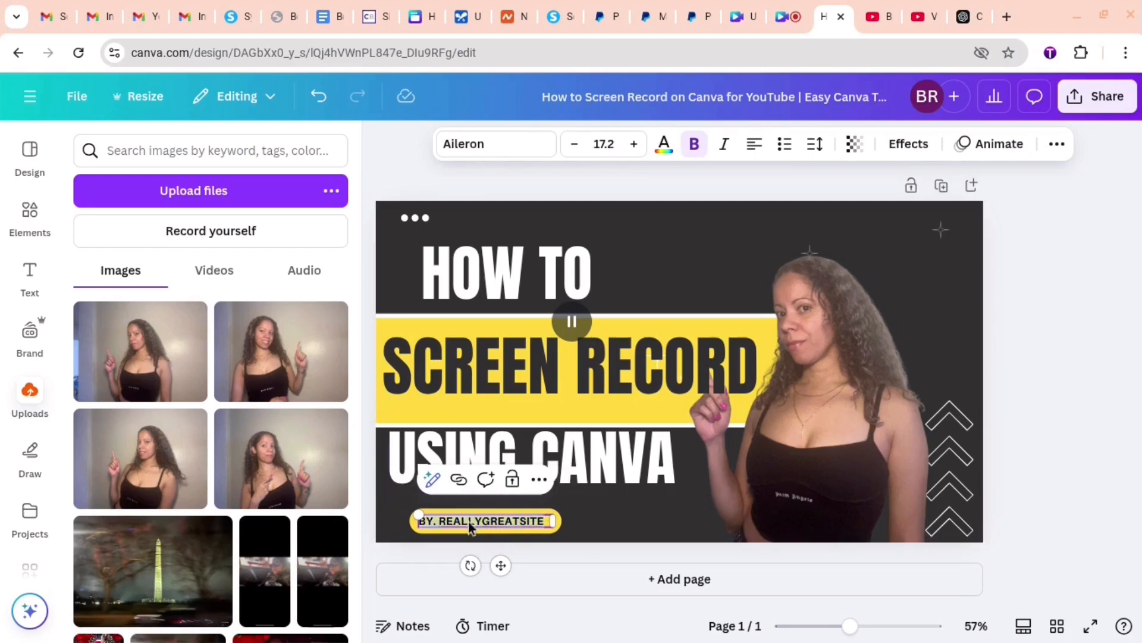
type("FOR YOUTUBE")
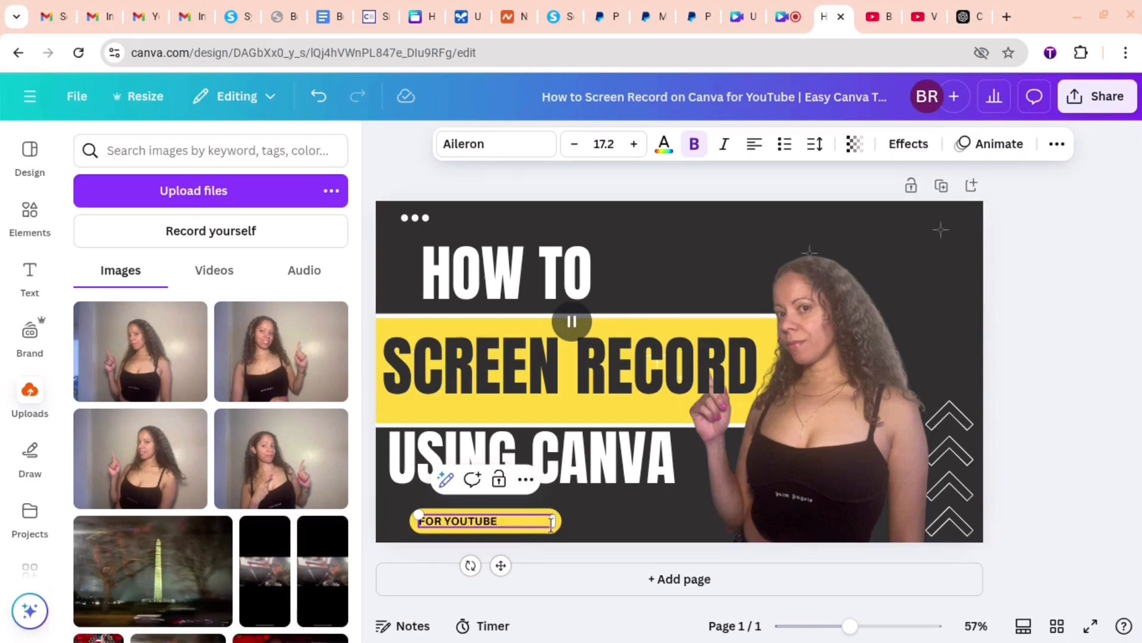
left_click(624, 505)
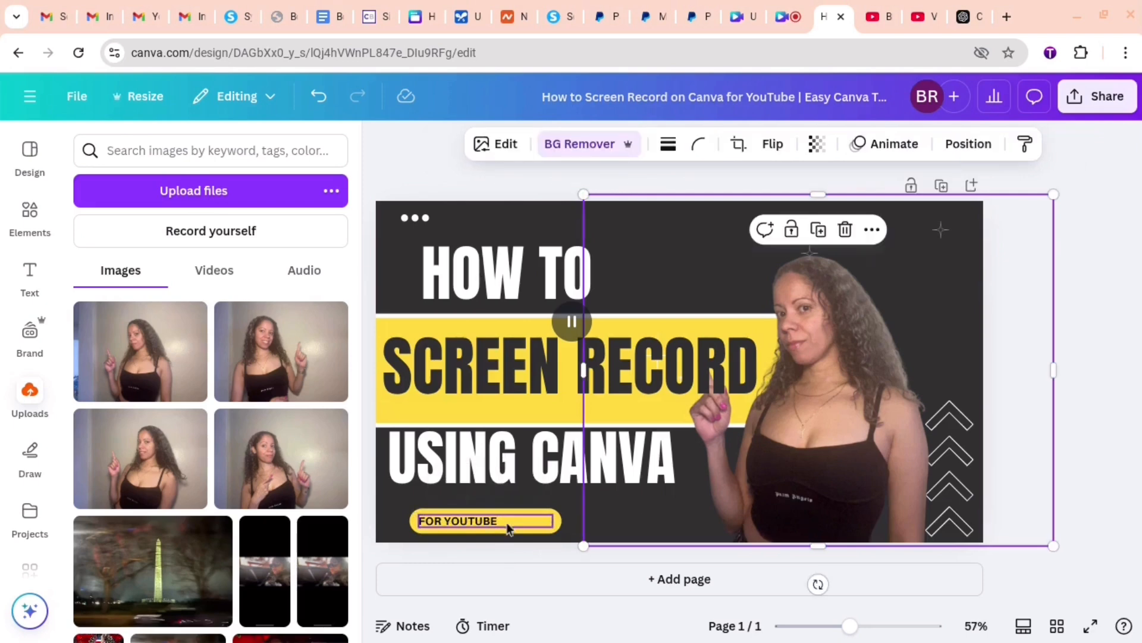
left_click(509, 528)
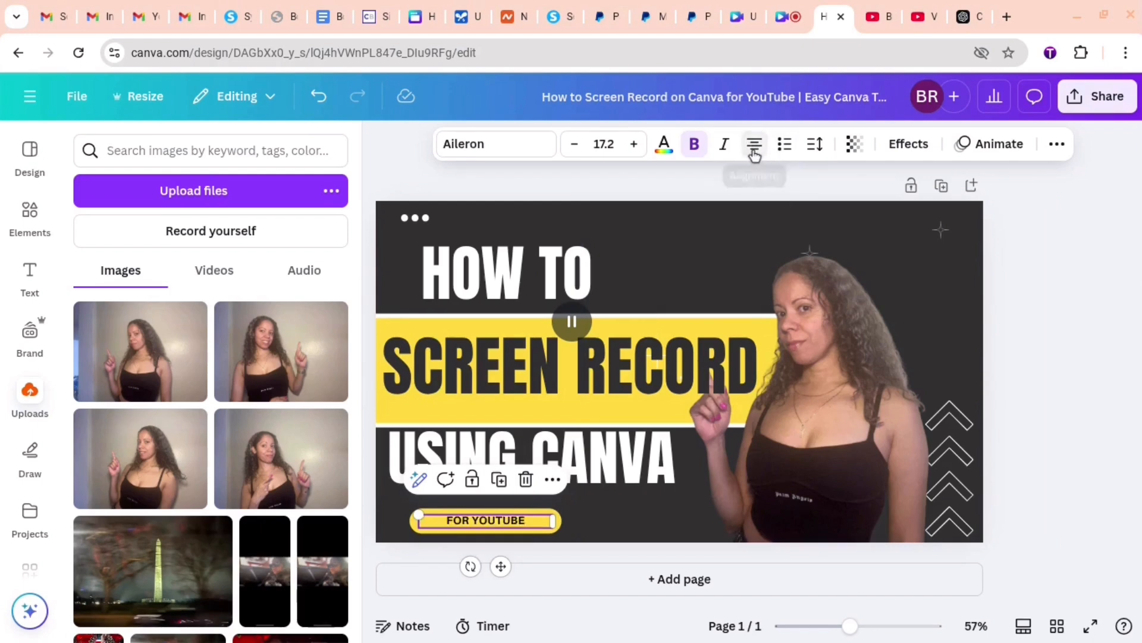
left_click(605, 528)
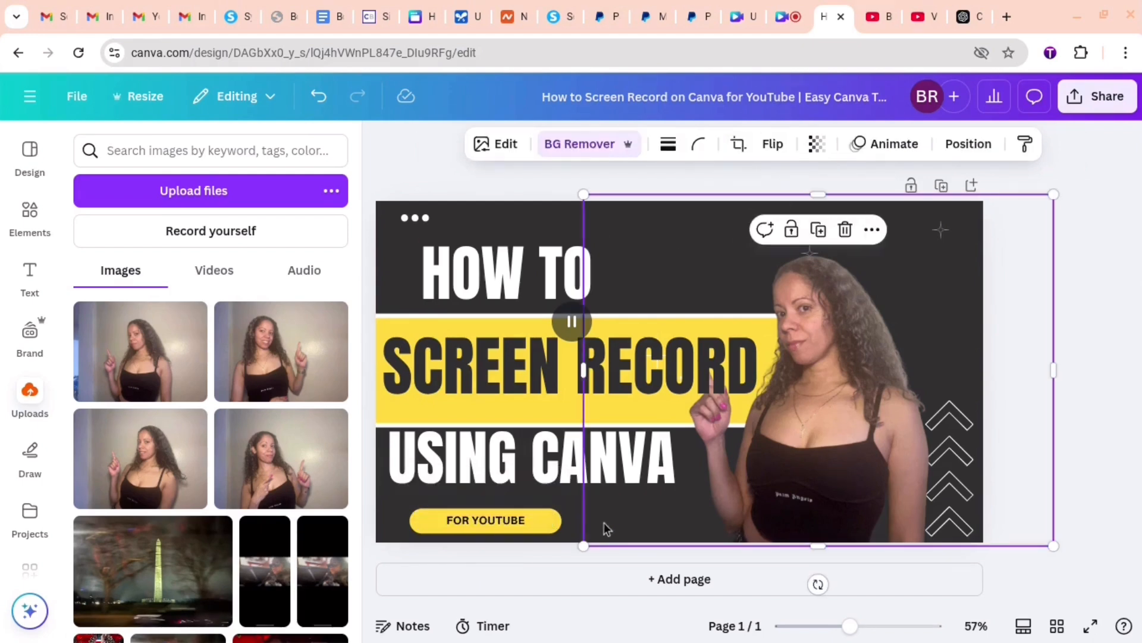
- Enlarge the "FOR YOUTUBE" label and center it within the yellow pill
left_click(470, 533)
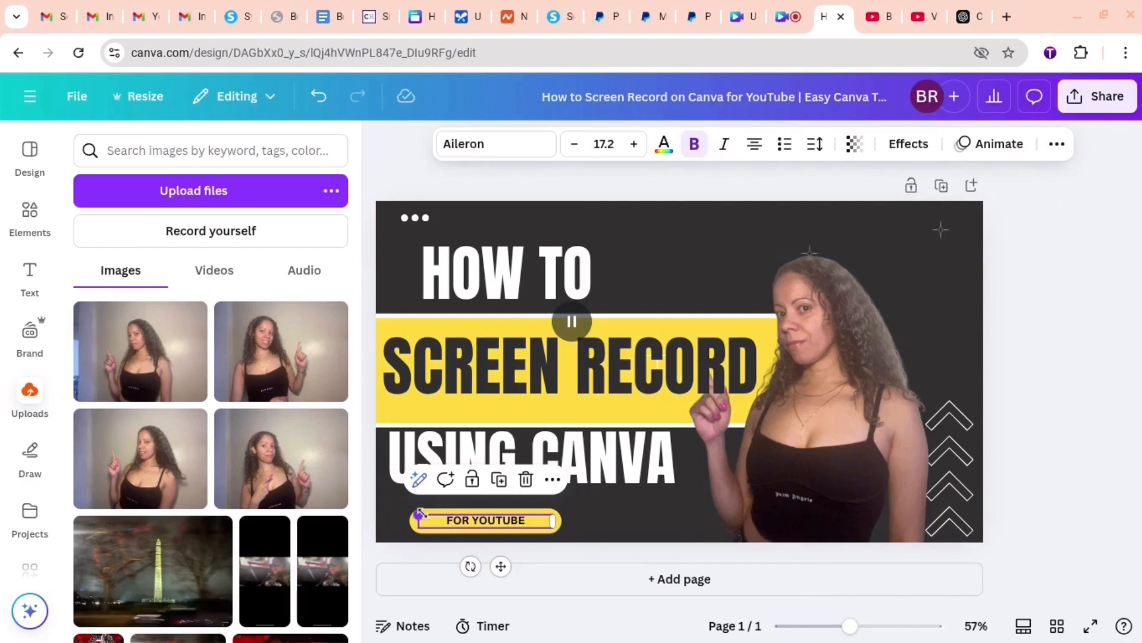
left_click_drag(416, 513, 388, 510)
left_click(543, 528)
left_click(461, 524)
left_click_drag(511, 522, 515, 521)
left_click(611, 522)
- Change the color of the pill behind "FOR YOUTUBE" to red from the default solid colors
left_click(547, 530)
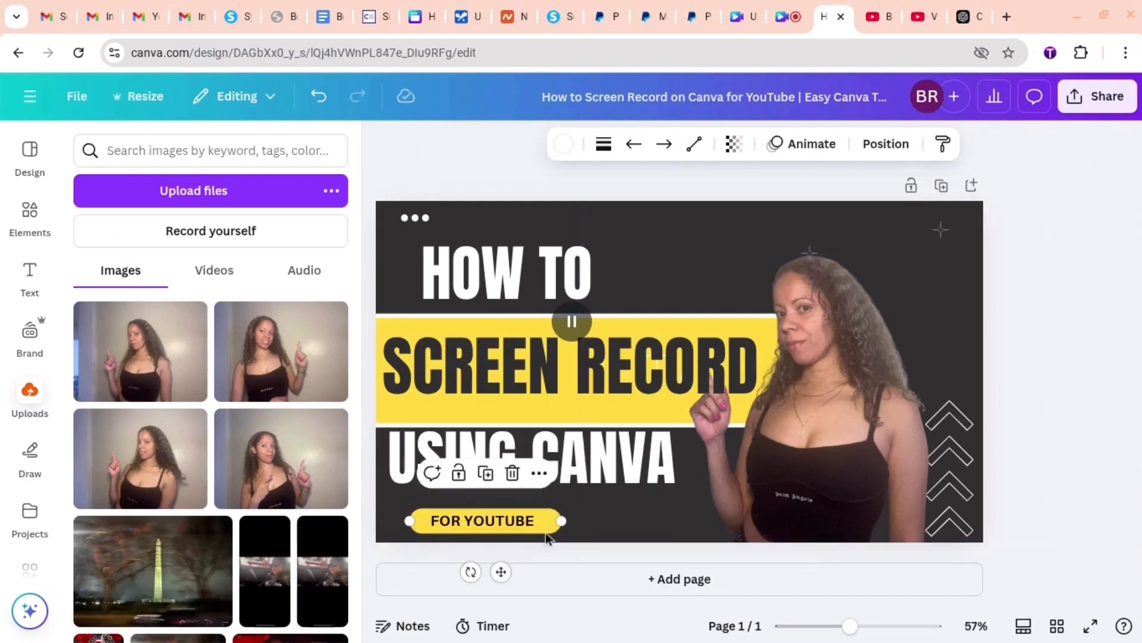
left_click(564, 144)
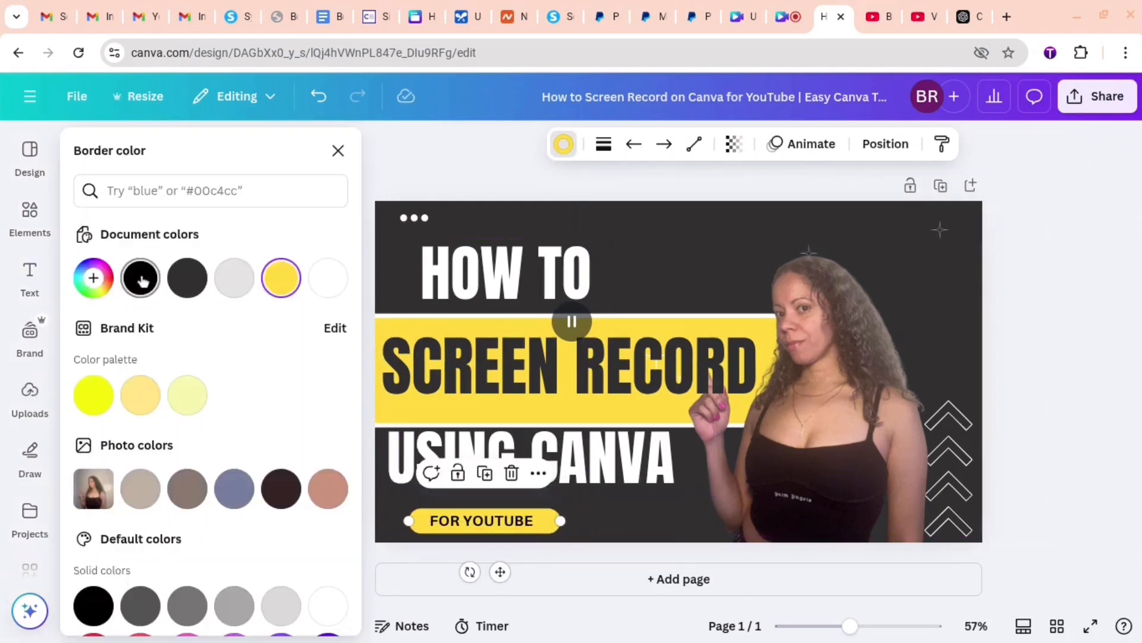
scroll(208, 416, "down", 3)
left_click(93, 470)
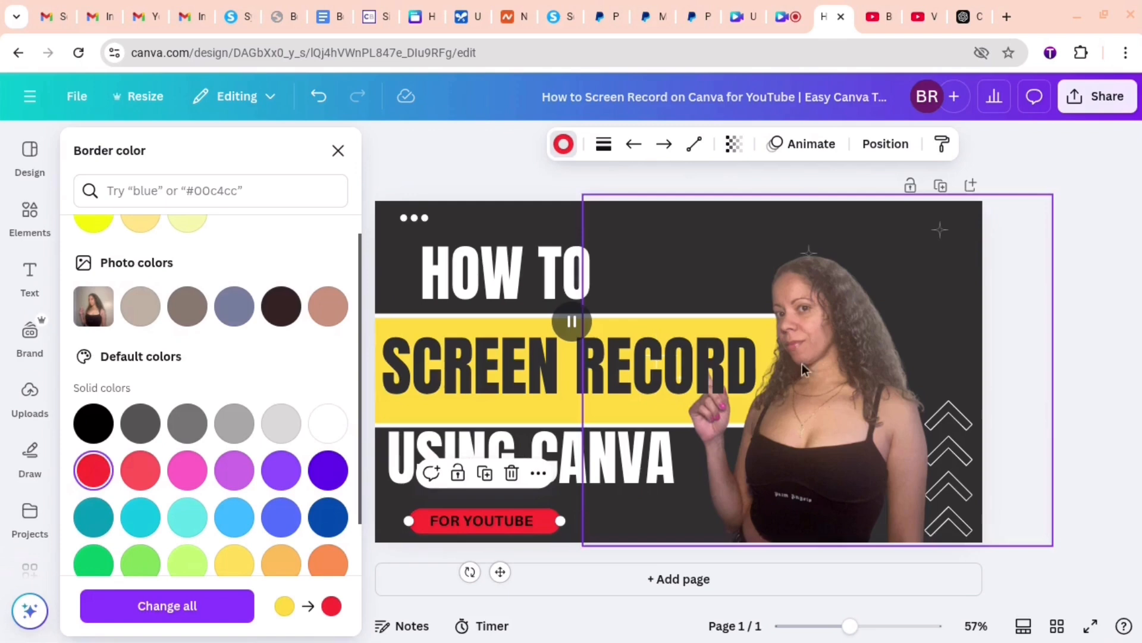
- Try red on the white shape edging the yellow band, and restore it to white
left_click(728, 325)
left_click(607, 416)
left_click(609, 407)
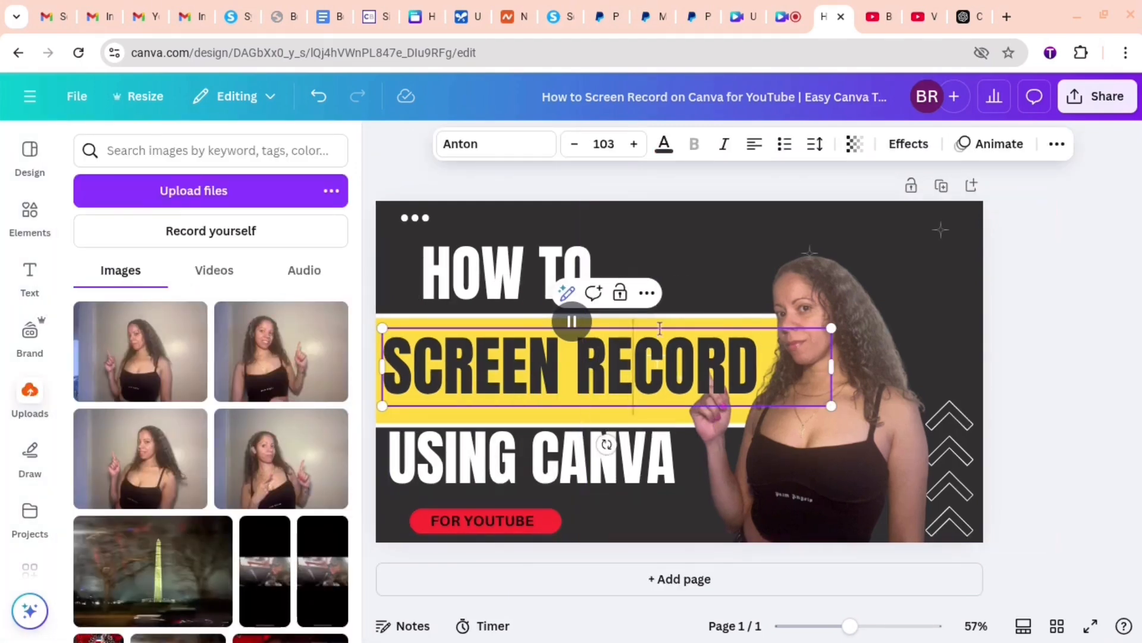
left_click(398, 322)
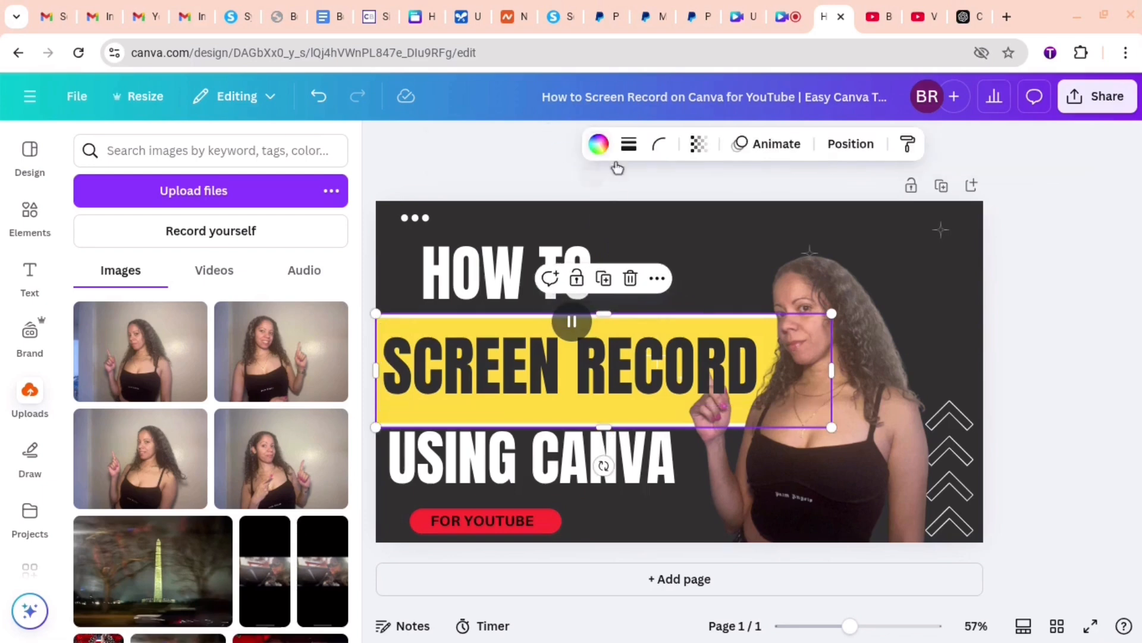
left_click(598, 144)
left_click(280, 272)
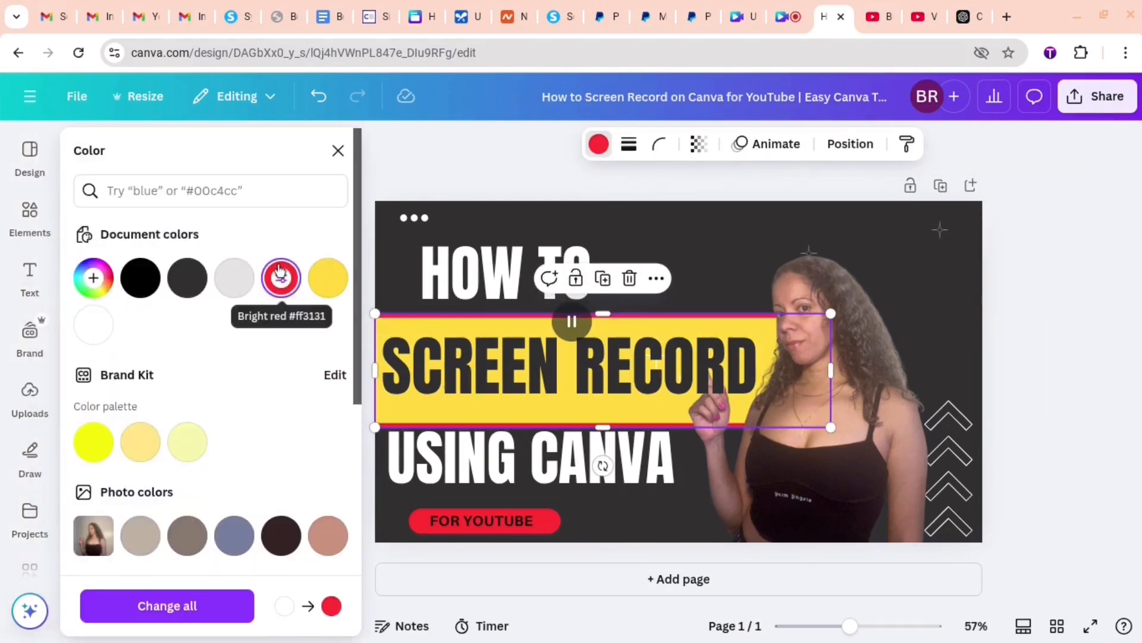
left_click(90, 324)
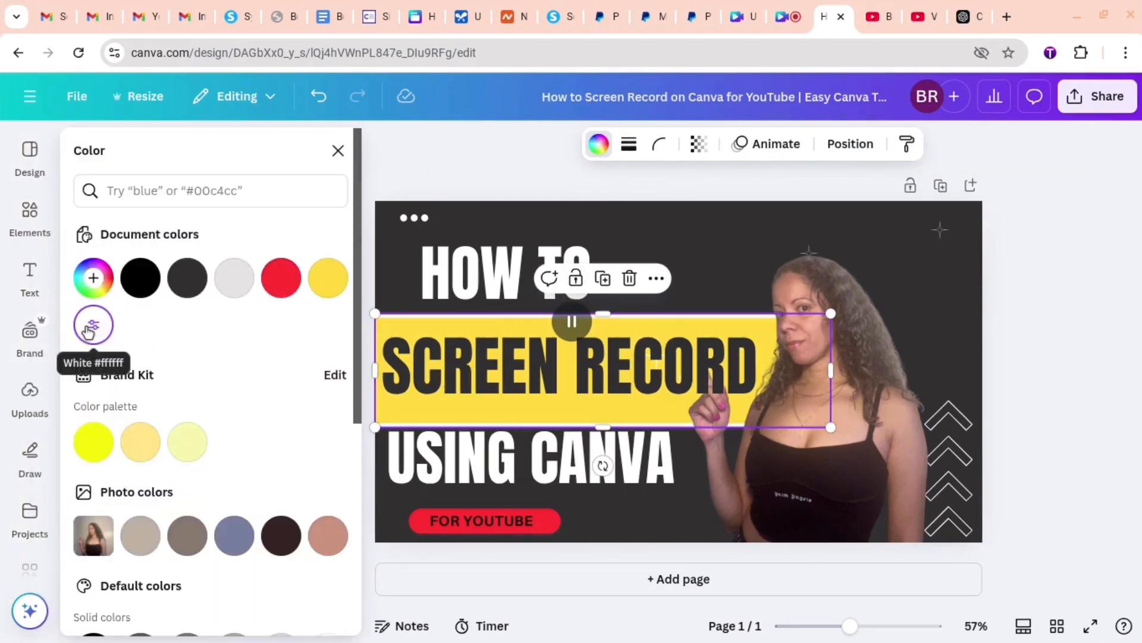
- Nudge the "SCREEN RECORD" text slightly lower and recolor the yellow band behind it red
left_click(568, 385)
left_click(396, 327)
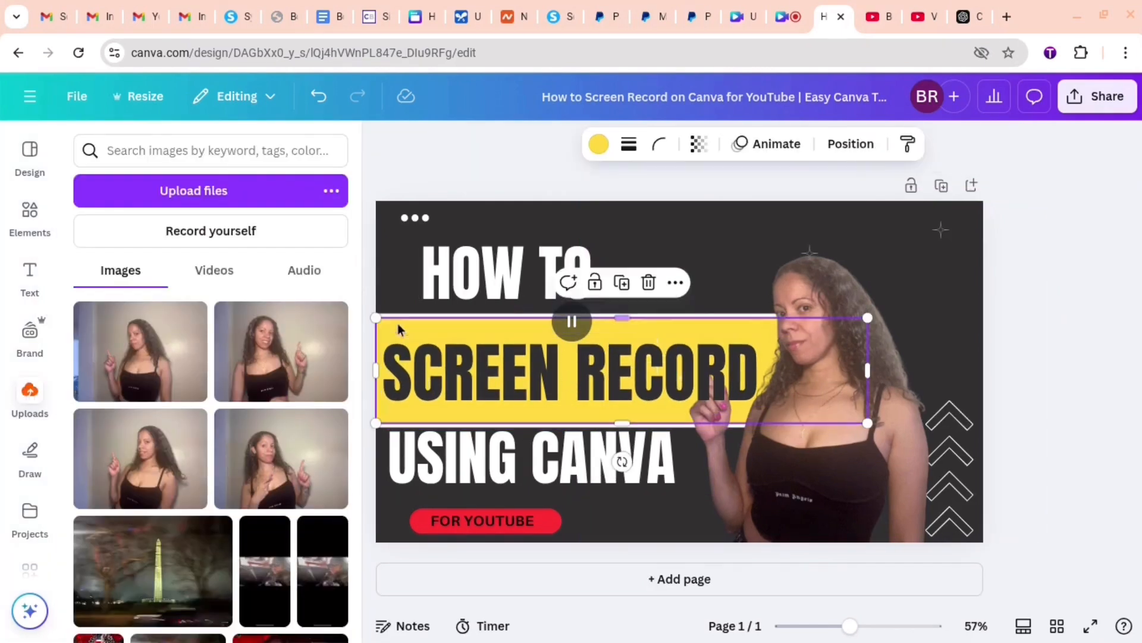
left_click(599, 149)
left_click(280, 278)
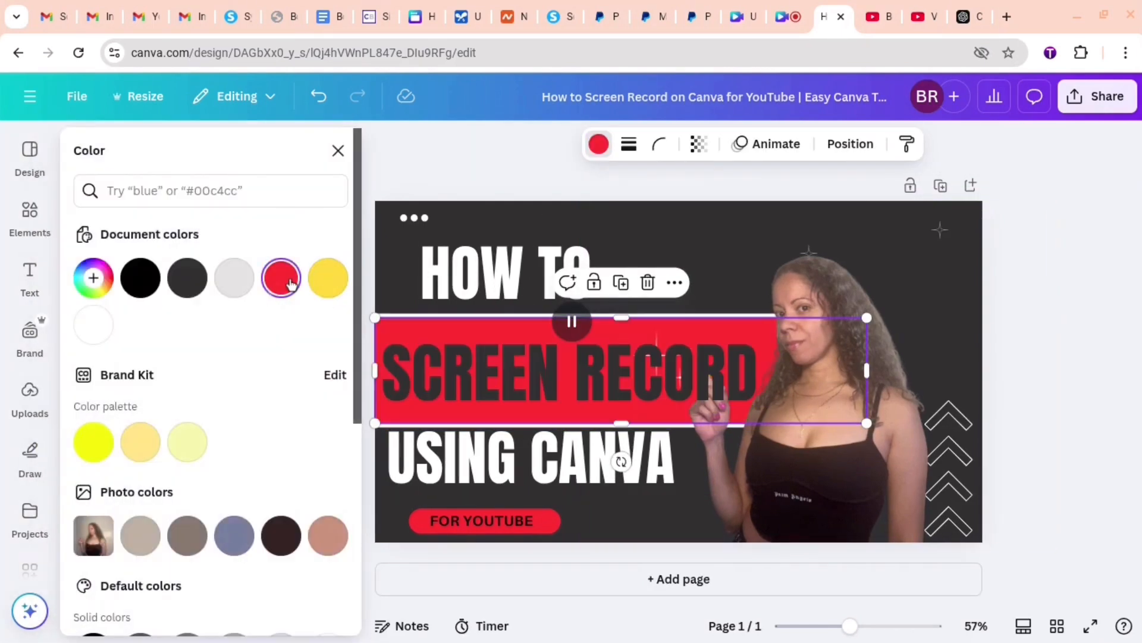
- Try changing the page background color to white
left_click(788, 248)
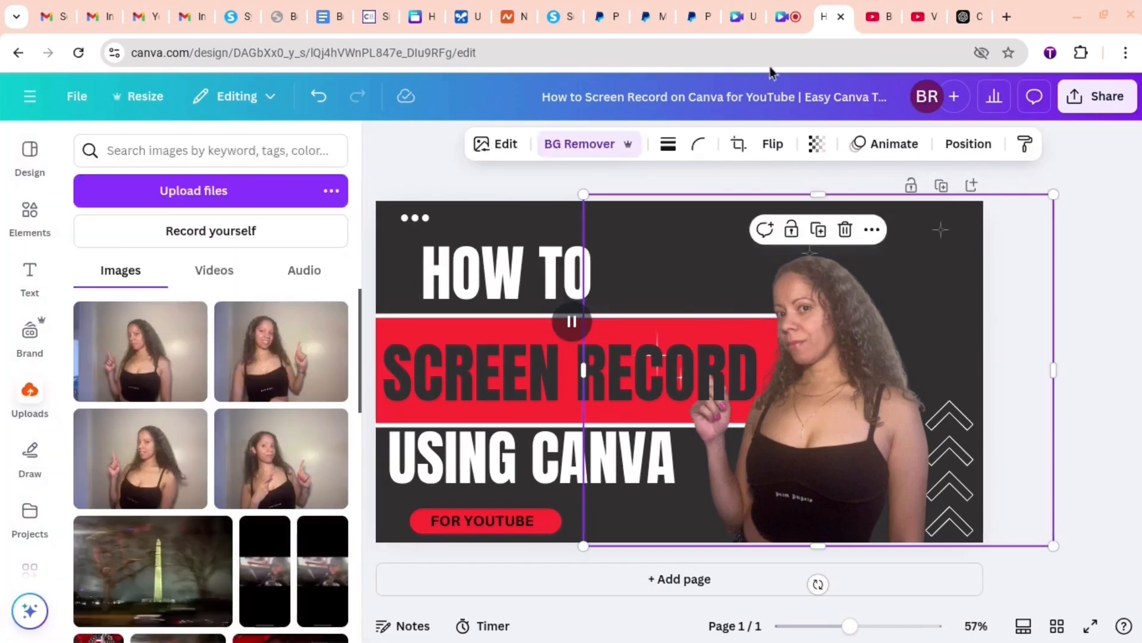
left_click(447, 255)
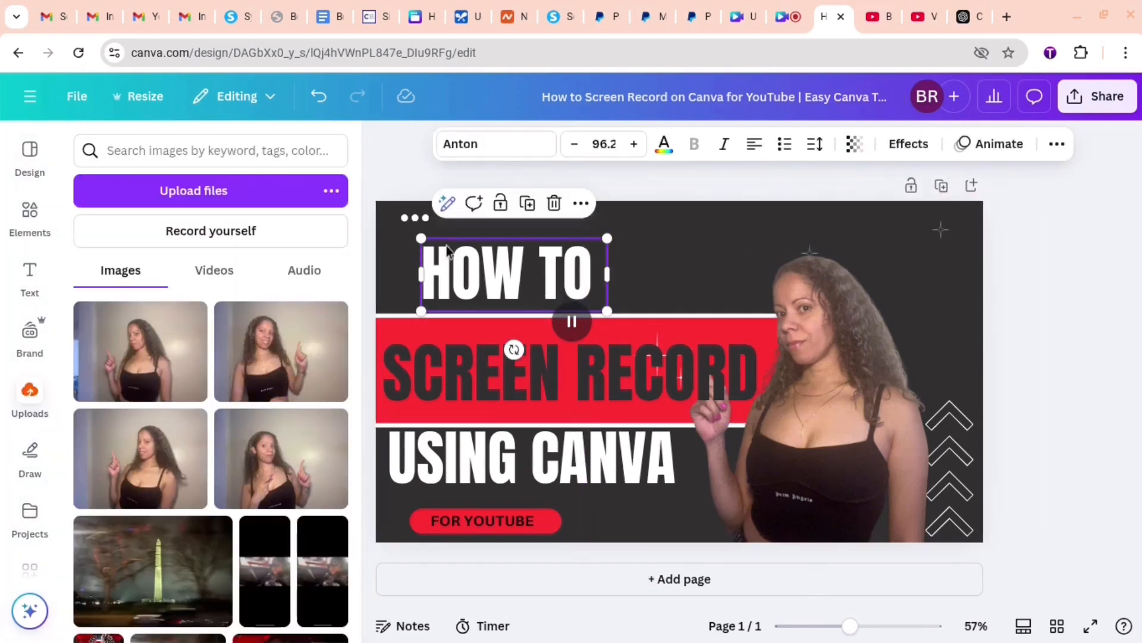
left_click(739, 273)
left_click(633, 237)
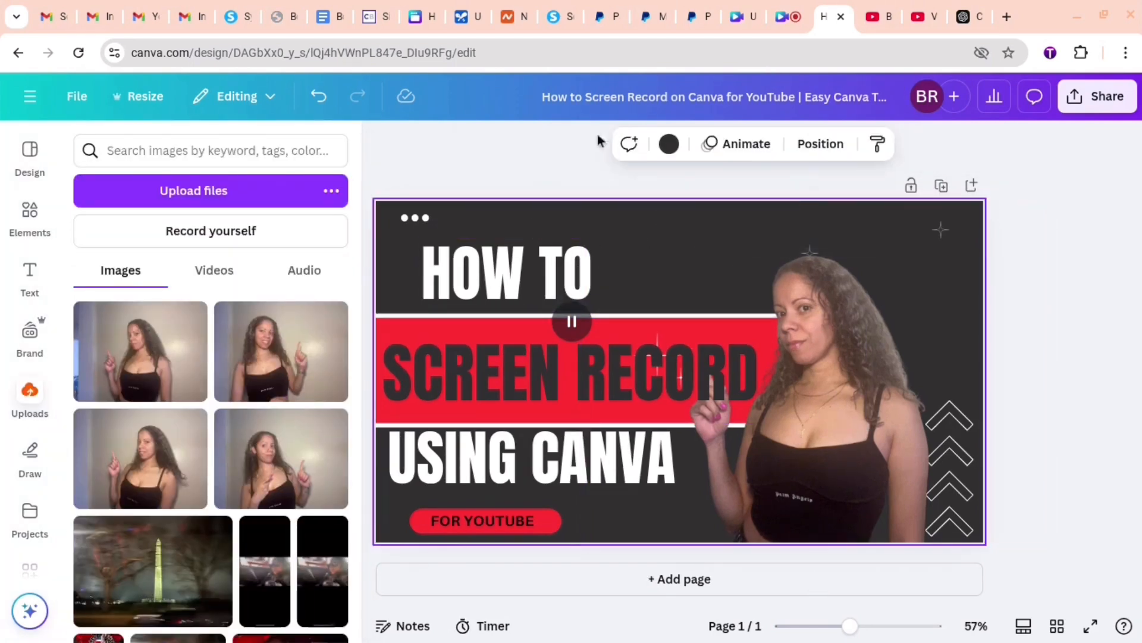
left_click(671, 147)
left_click(338, 277)
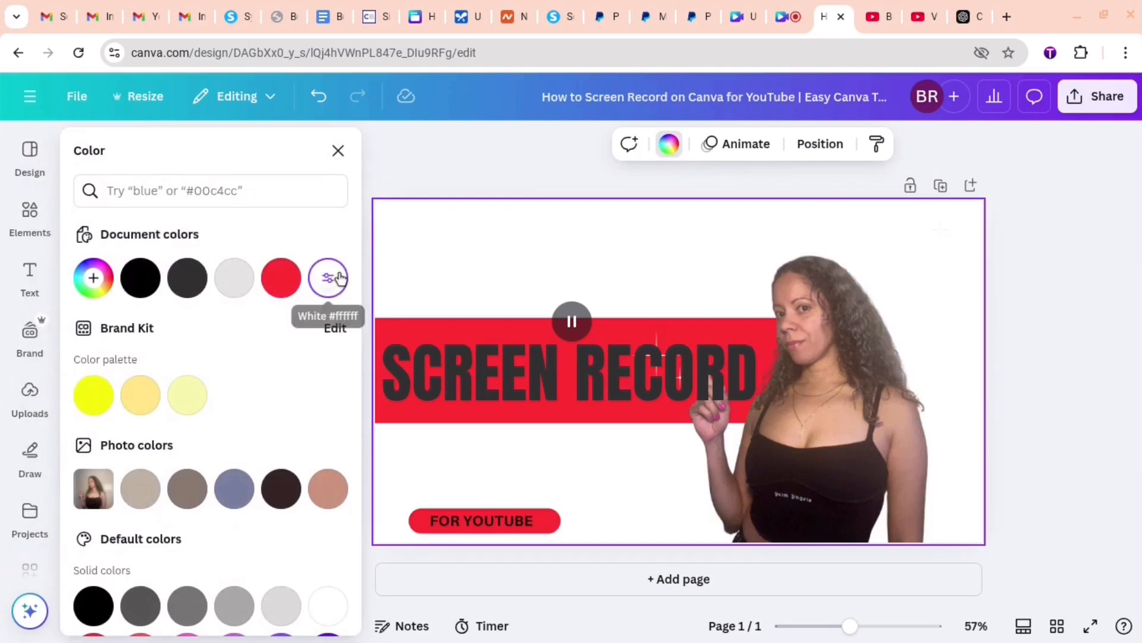
- Try red on the "HOW TO" text, and undo back to the dark background
left_click(474, 268)
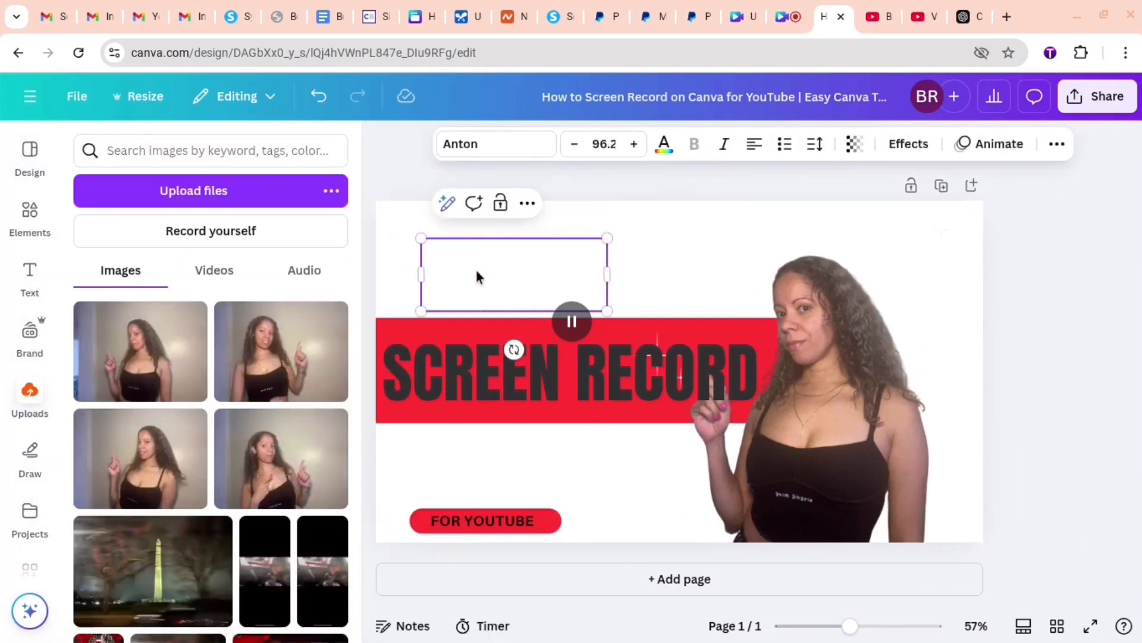
left_click(671, 154)
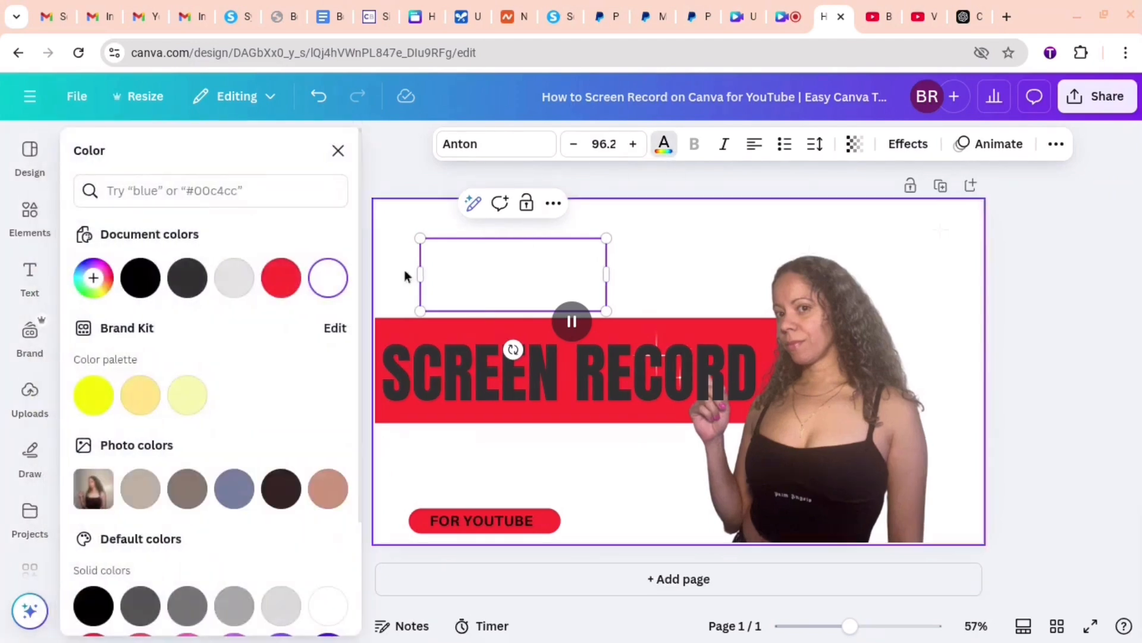
left_click(278, 288)
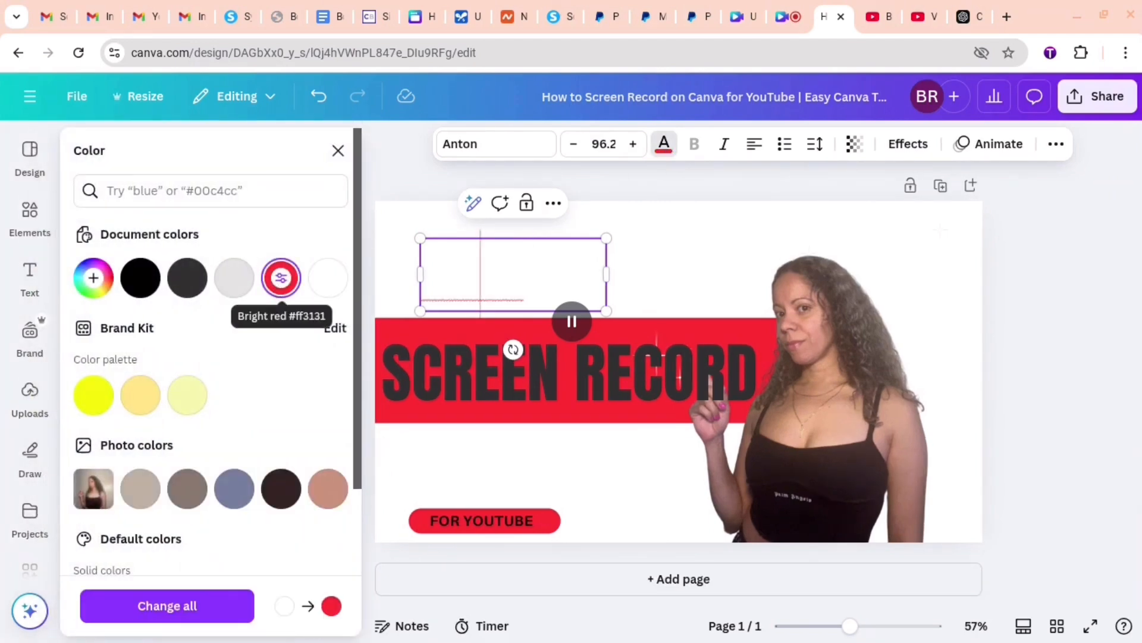
left_click(326, 111)
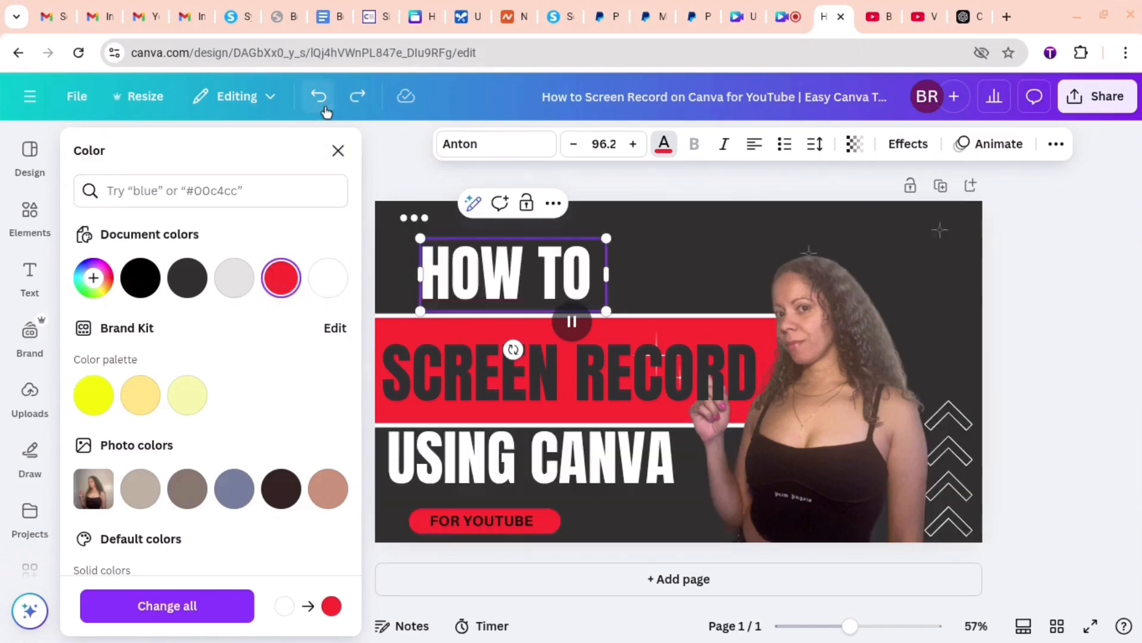
- Recolor the full "HOW TO" text bright red from the document colors
left_click_drag(594, 277, 451, 278)
left_click(566, 284)
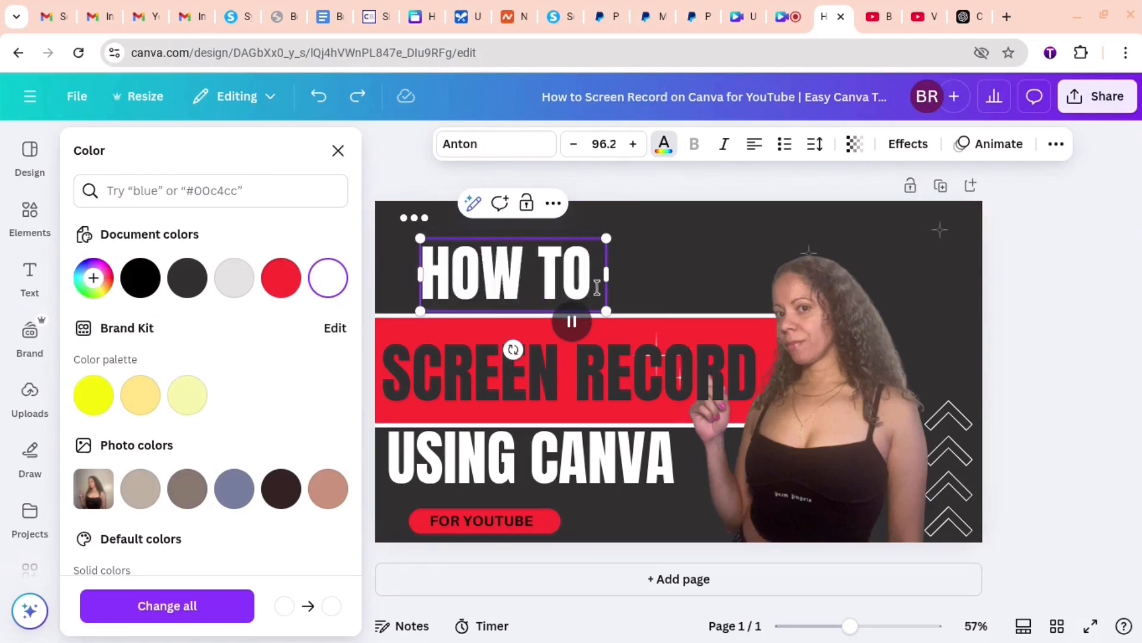
left_click_drag(553, 283, 399, 266)
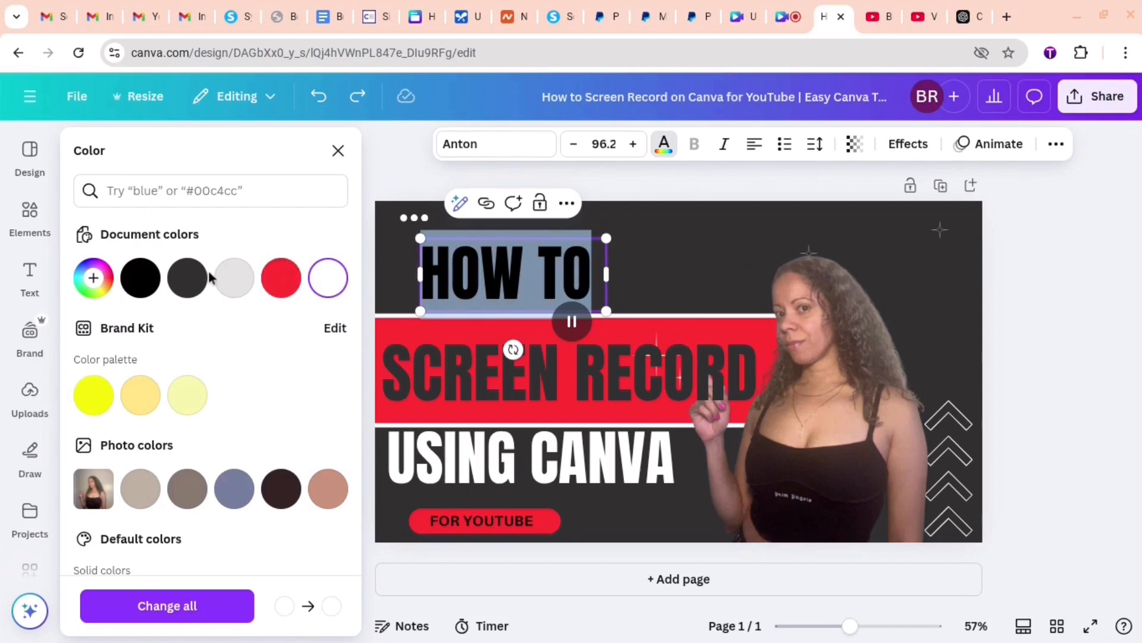
left_click(285, 282)
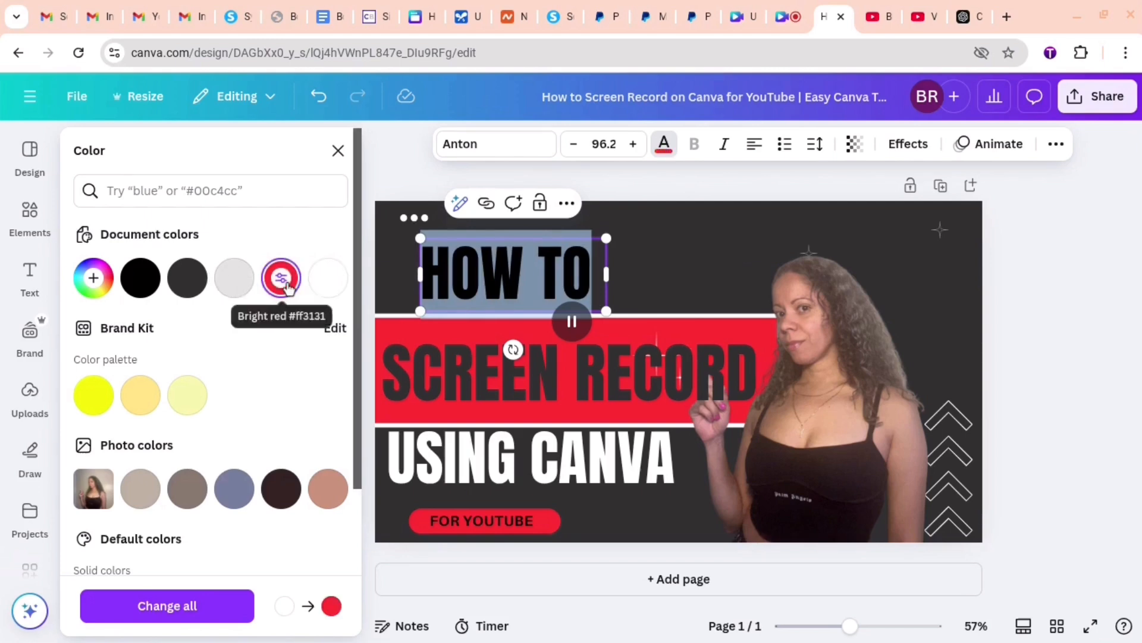
left_click(681, 273)
scroll(561, 491, "right", 2)
scroll(561, 492, "left", 2)
- Recolor the "USING CANVA" text red
left_click(681, 464)
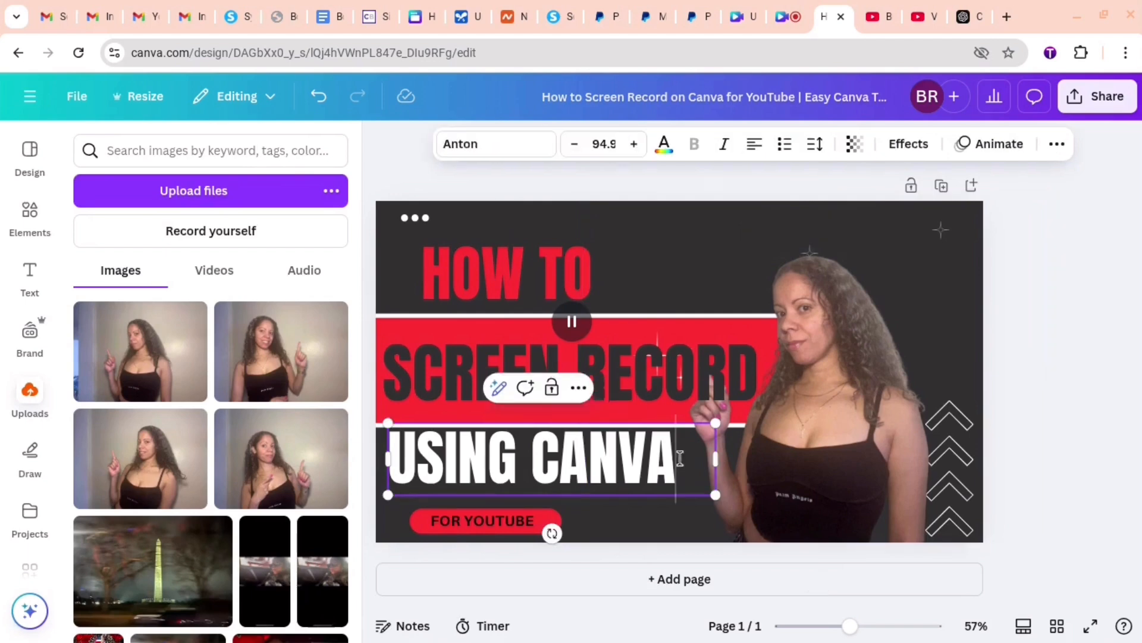
left_click_drag(679, 464, 370, 454)
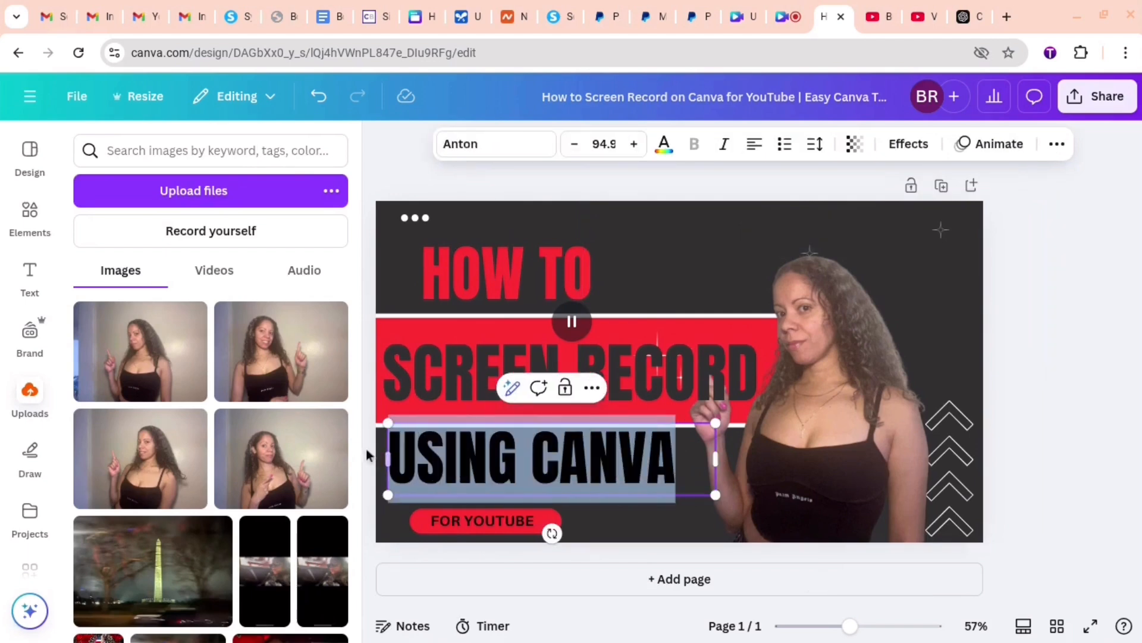
left_click(664, 143)
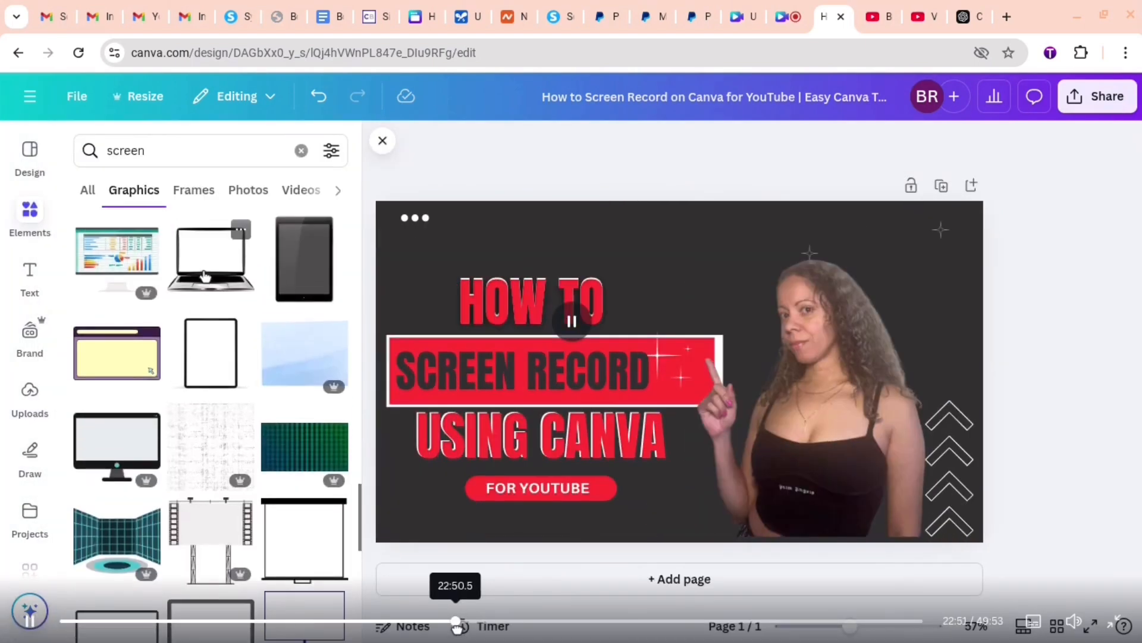
- Try a laptop graphic, and in its place a black phone outline, from the "screen" graphics results
left_click(210, 268)
key("Delete")
scroll(56, 498, "down", 2)
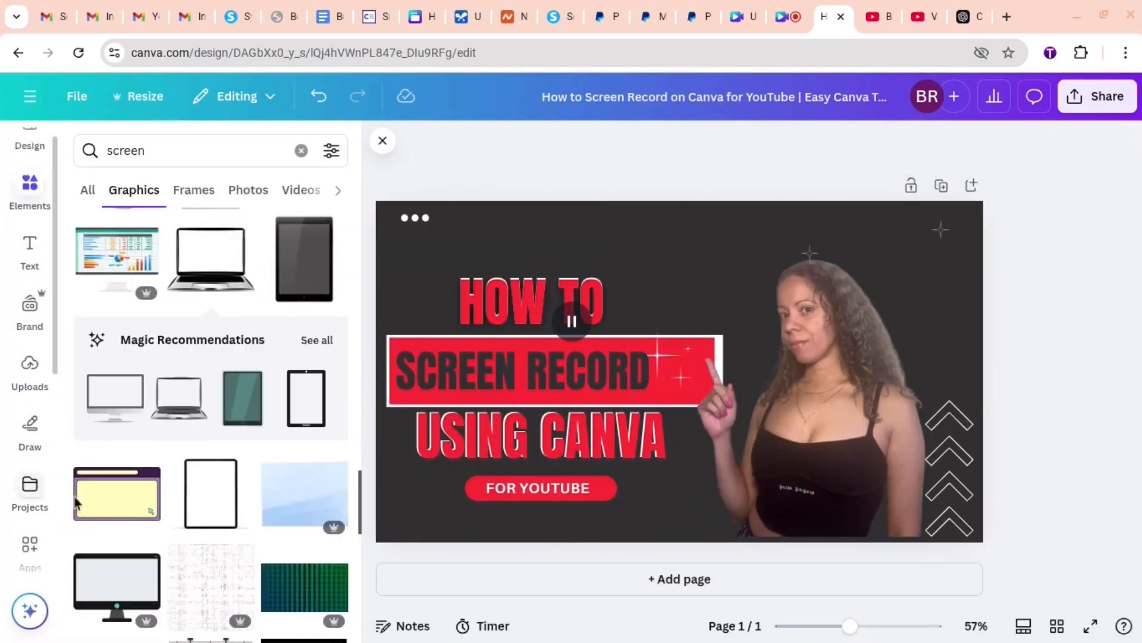
scroll(256, 509, "down", 5)
scroll(256, 509, "down", 10)
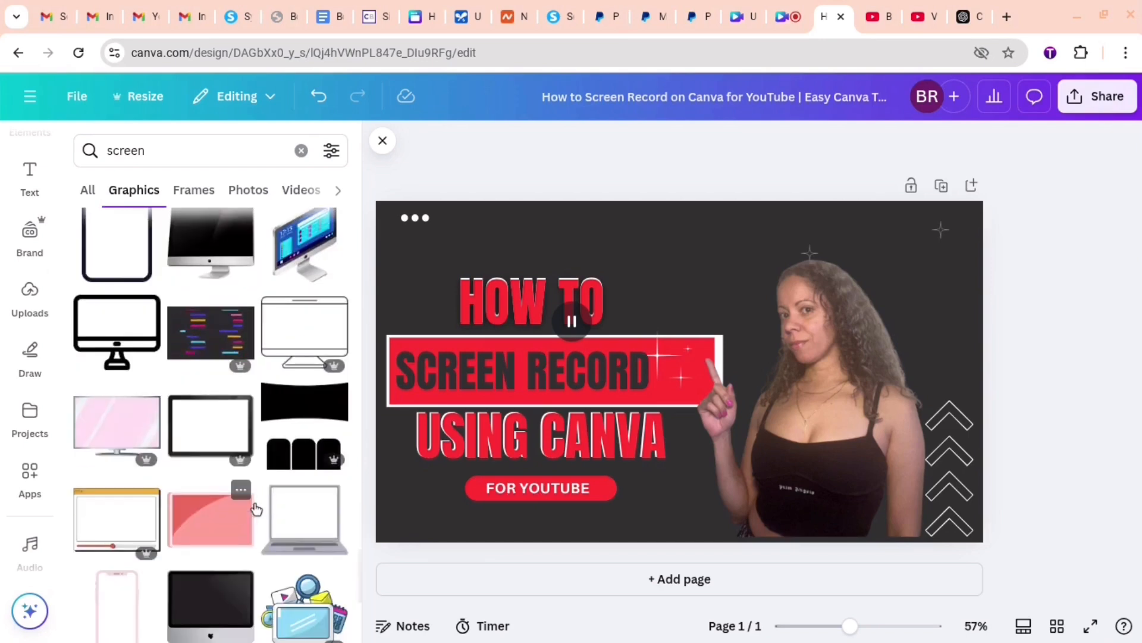
scroll(256, 509, "down", 10)
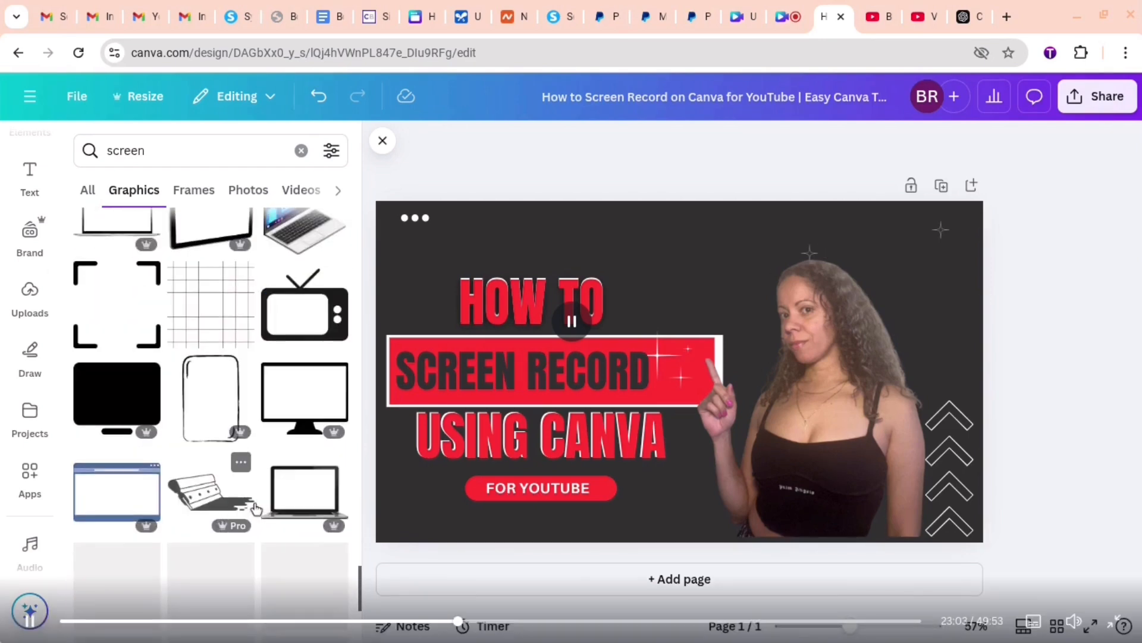
scroll(323, 446, "down", 5)
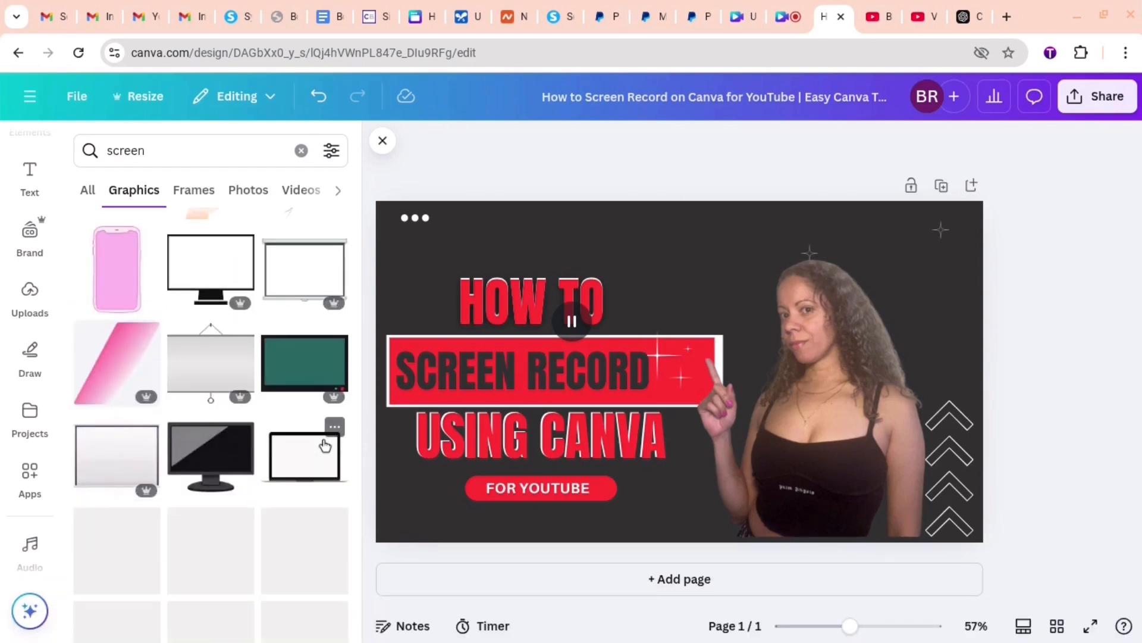
scroll(213, 222, "down", 2)
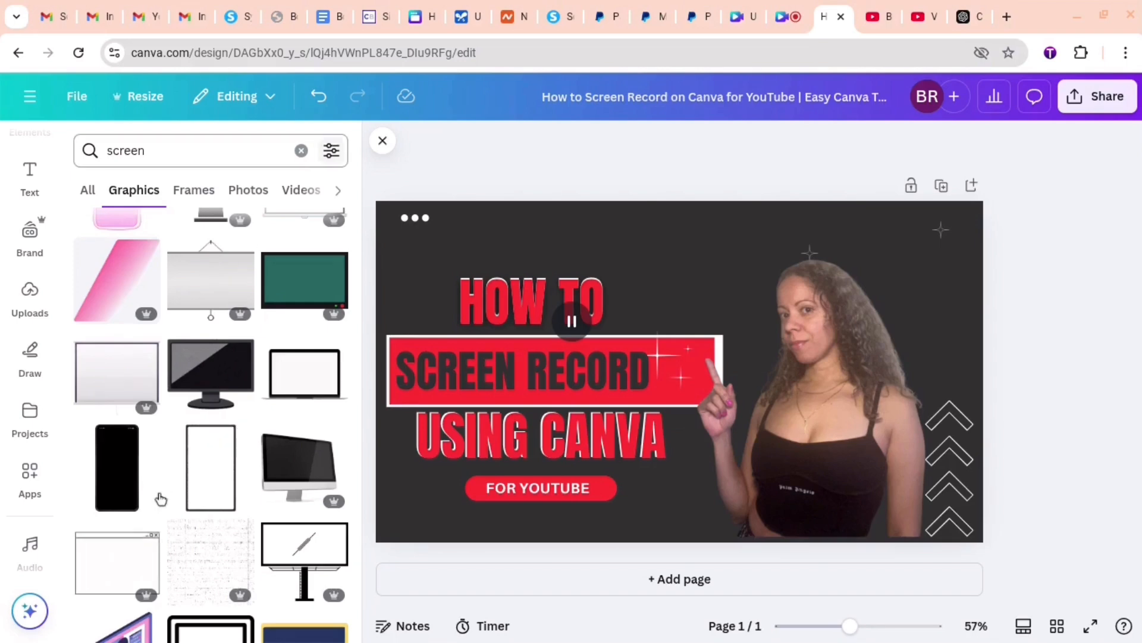
scroll(158, 493, "down", 5)
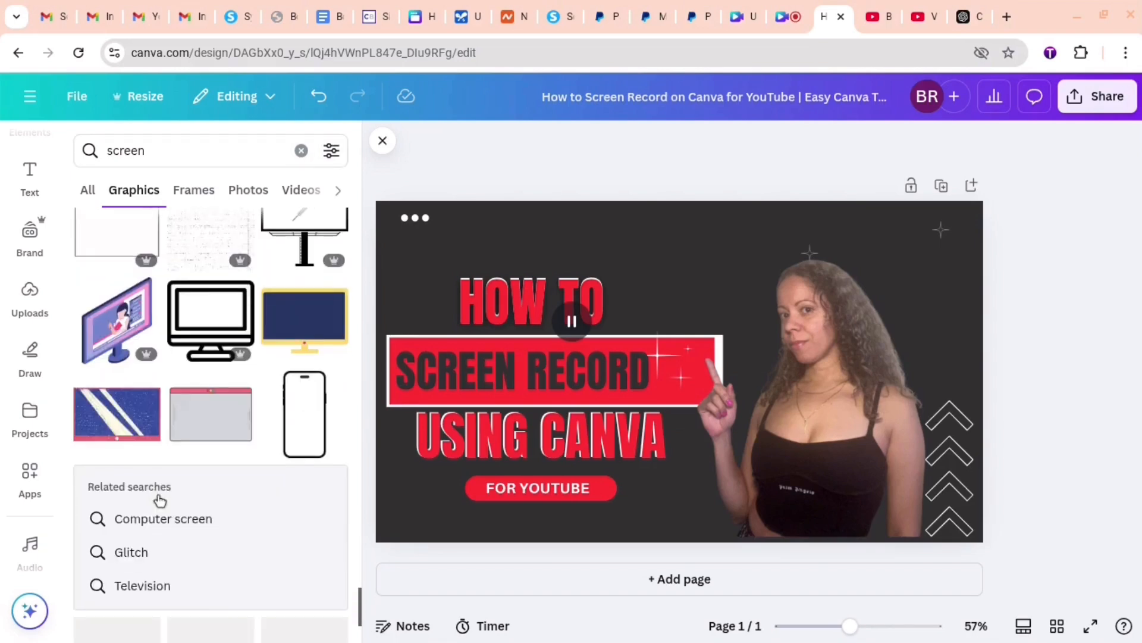
left_click(312, 415)
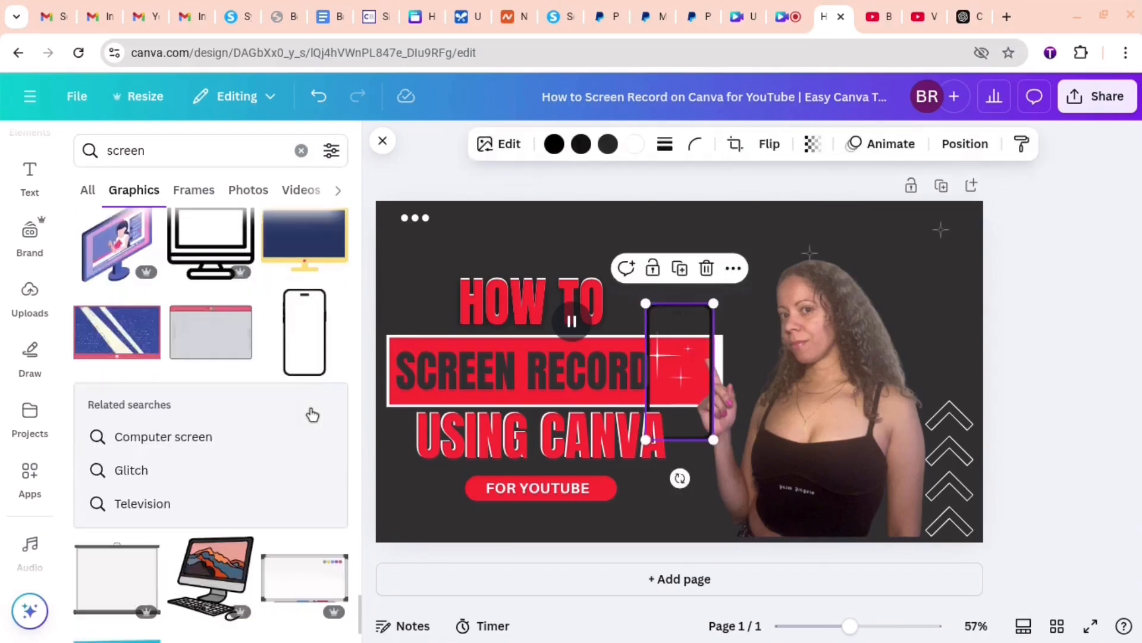
- Search the graphics for "white screen" and delete the phone outline from the design
scroll(283, 565, "down", 5)
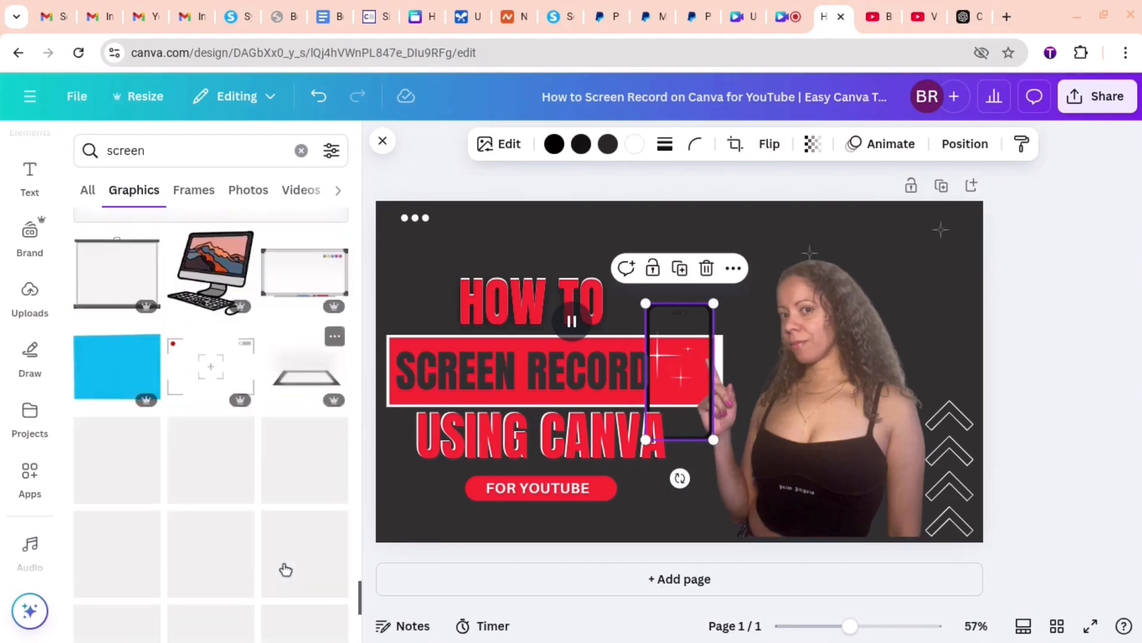
scroll(283, 566, "up", 5)
left_click(114, 152)
left_click(108, 150)
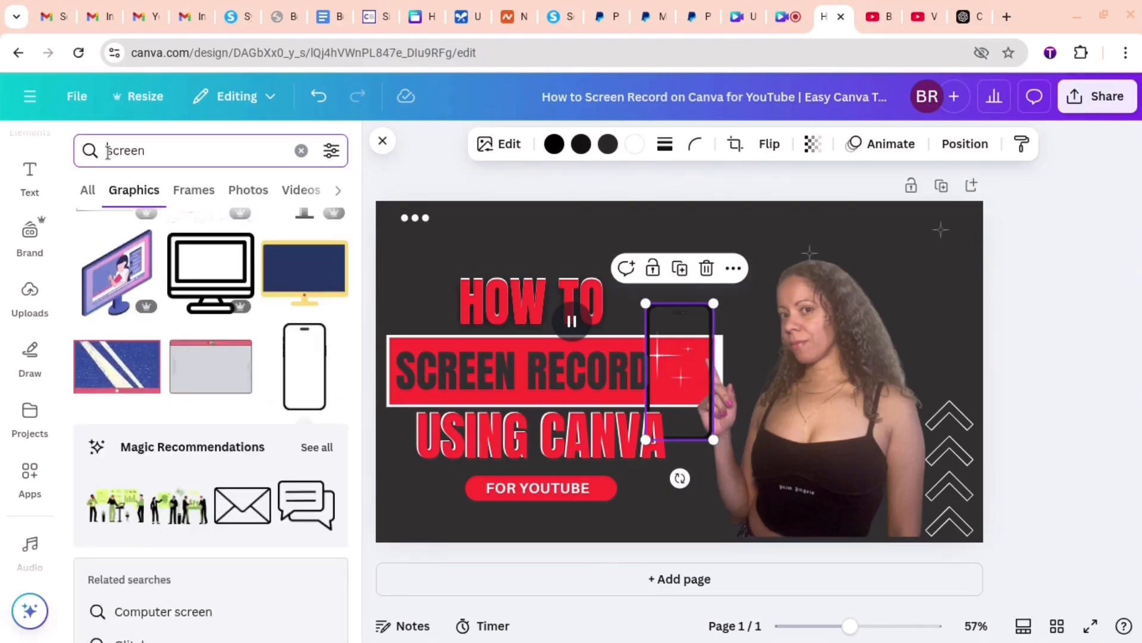
type("whitw")
key("BackSpace")
type("e")
key("Return")
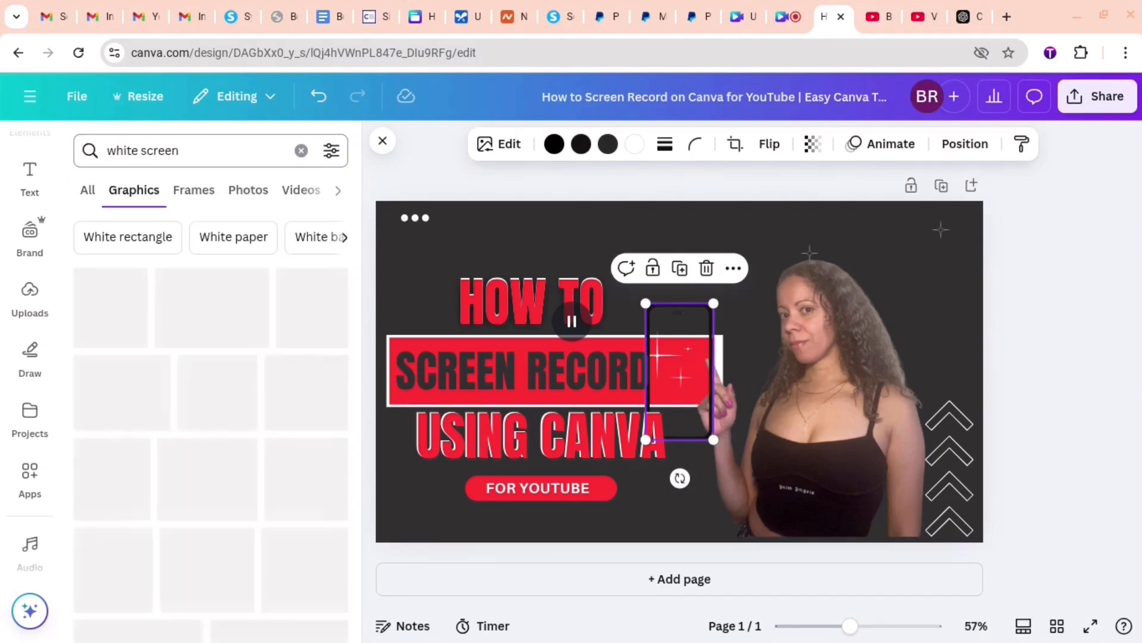
left_click(708, 269)
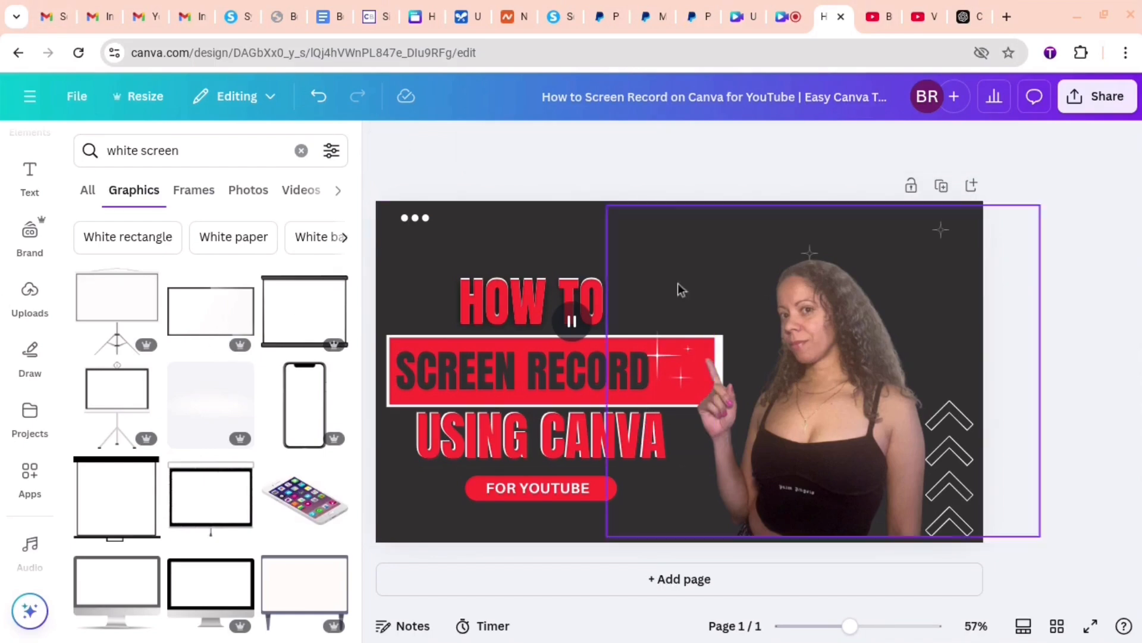
- Try an upright phone frame graphic at the thumbnail's left edge beside "HOW TO", and delete it
scroll(208, 476, "down", 6)
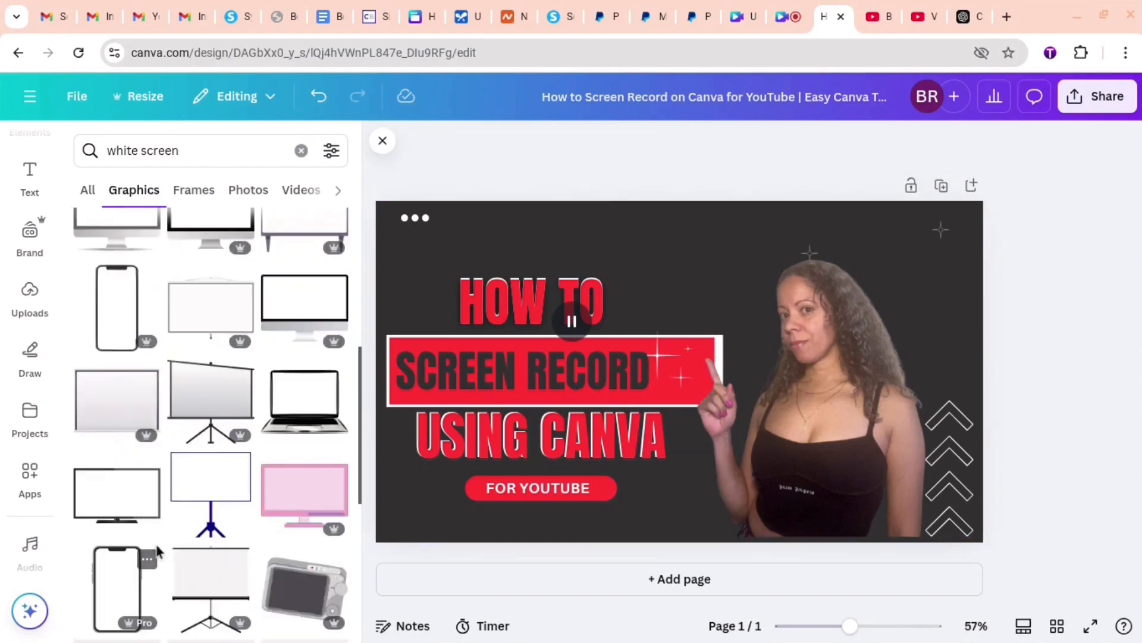
scroll(153, 507, "down", 5)
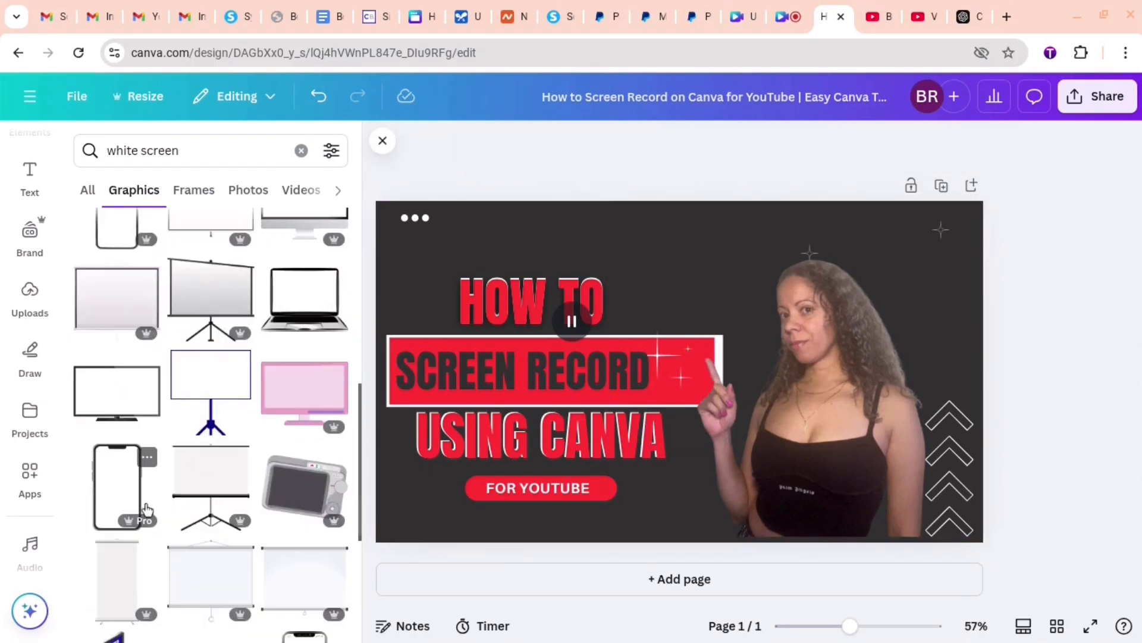
left_click(296, 480)
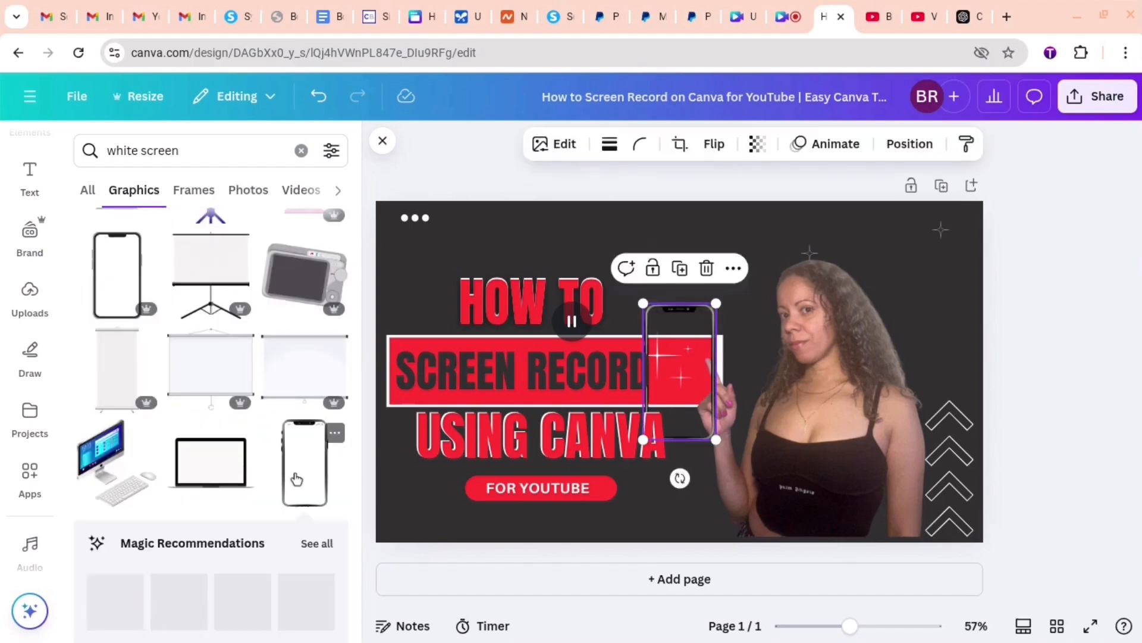
left_click_drag(676, 393, 410, 369)
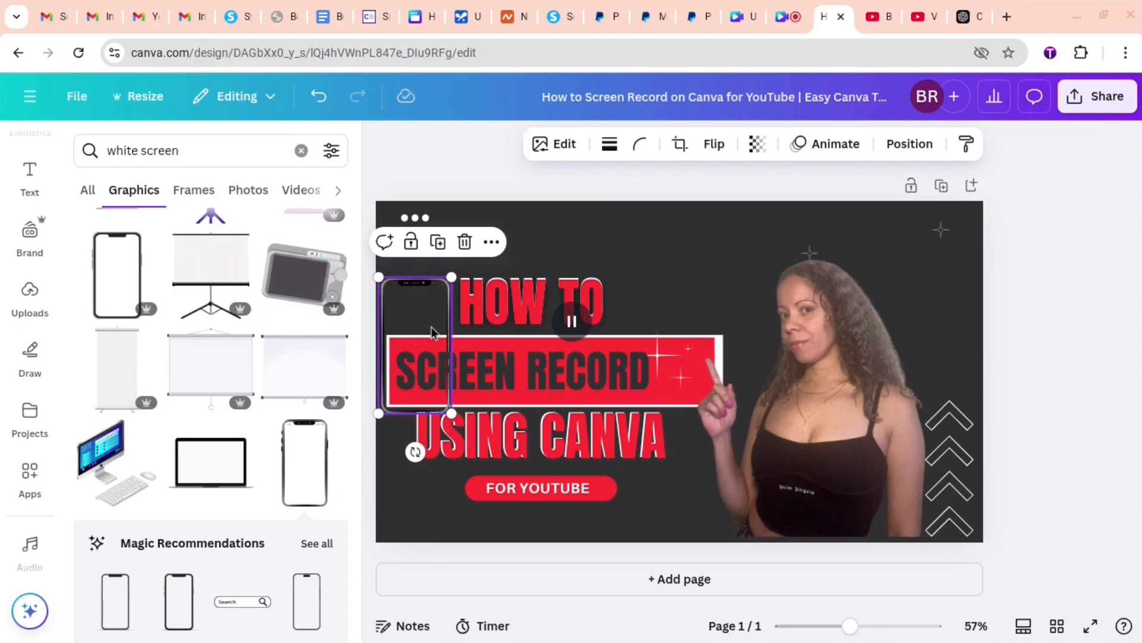
key("Delete")
- Add the tilted white-screen phone graphic, shrink it, and place it just right of "HOW TO"
scroll(321, 522, "down", 5)
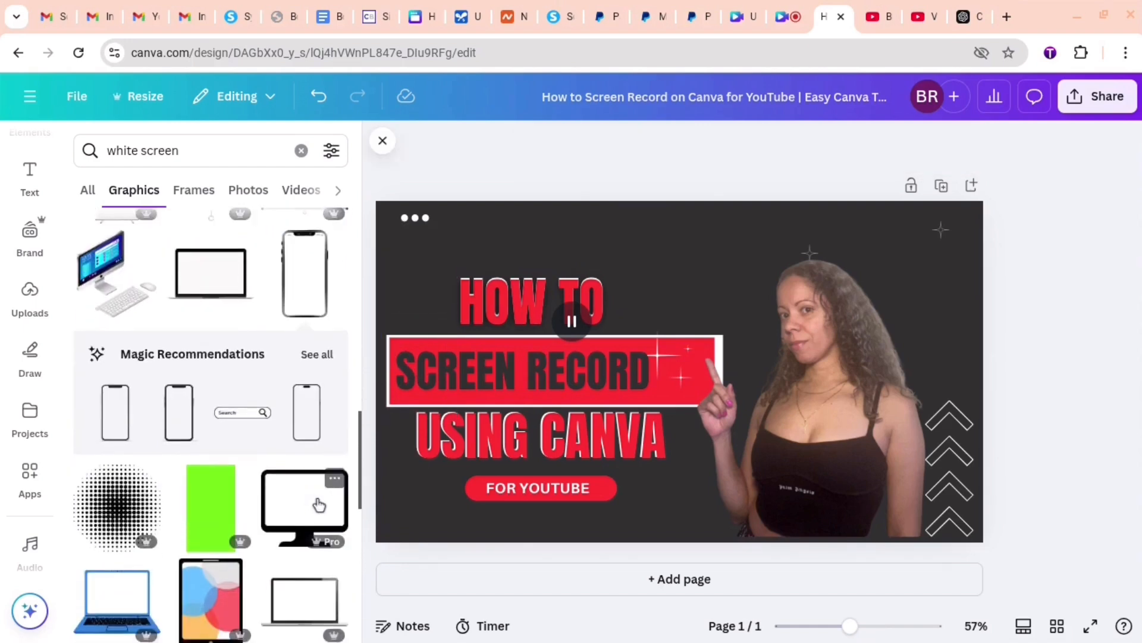
scroll(320, 504, "down", 2)
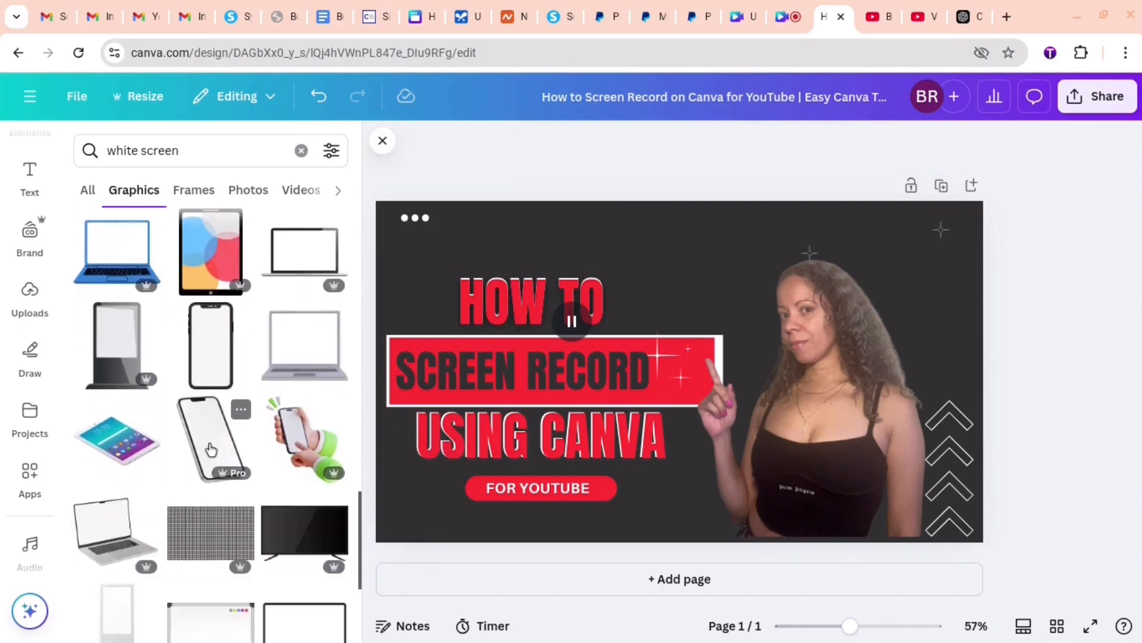
left_click(211, 440)
left_click_drag(788, 508, 707, 406)
left_click_drag(639, 307, 633, 310)
left_click_drag(621, 270, 676, 275)
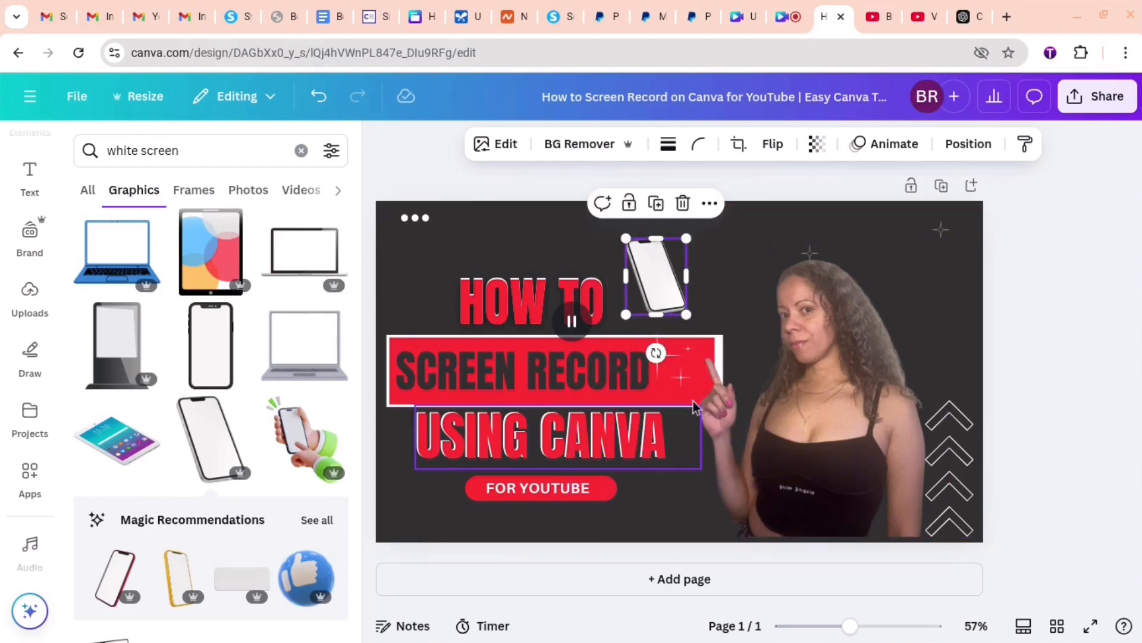
- Move the tilted phone graphic to the thumbnail's lower-left corner, partly past the bottom edge
left_click_drag(625, 239, 617, 226)
left_click_drag(687, 270, 438, 472)
left_click(320, 95)
left_click_drag(457, 537, 427, 537)
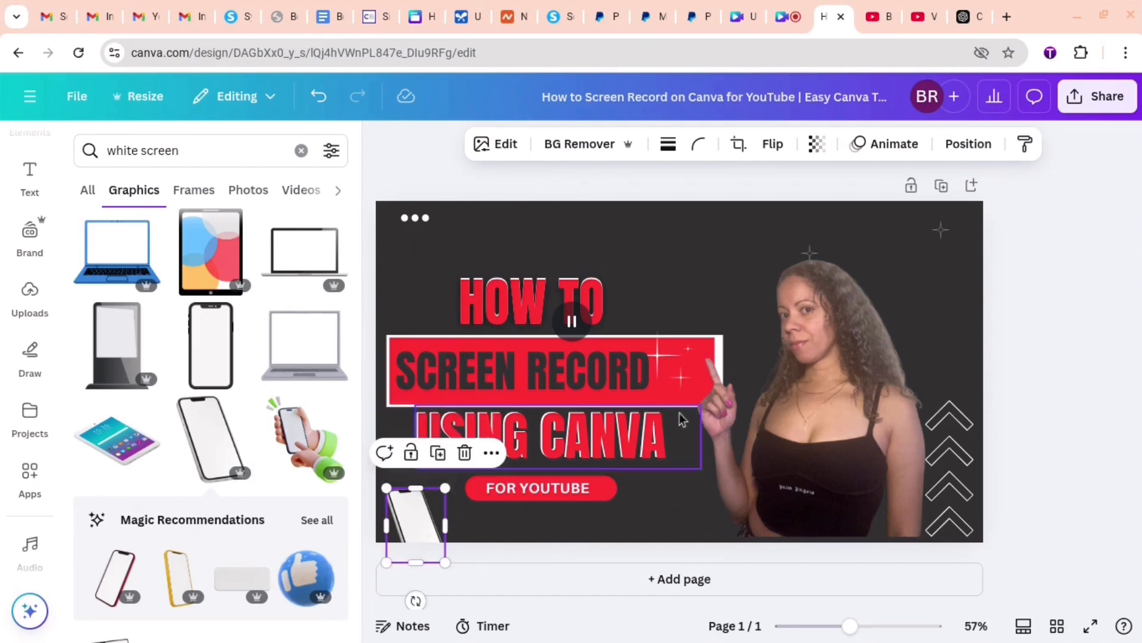
- Shrink the red banner behind "SCREEN RECORD", centre the text on it, and move the sparkles up beside "HOW TO"
left_click(711, 366)
left_click(447, 357)
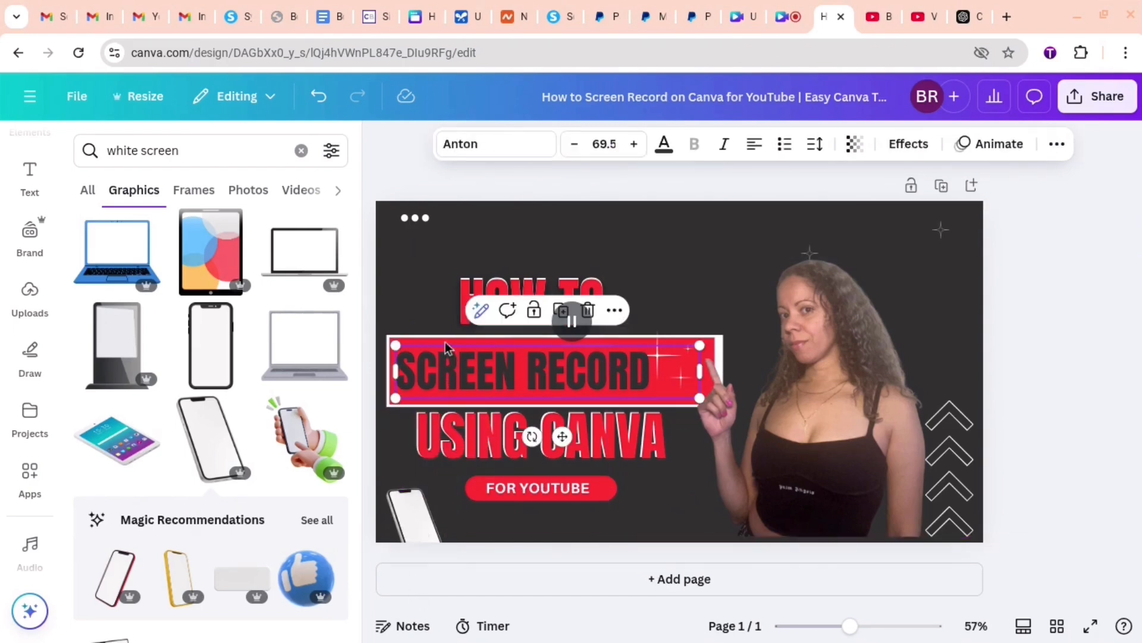
left_click(388, 408)
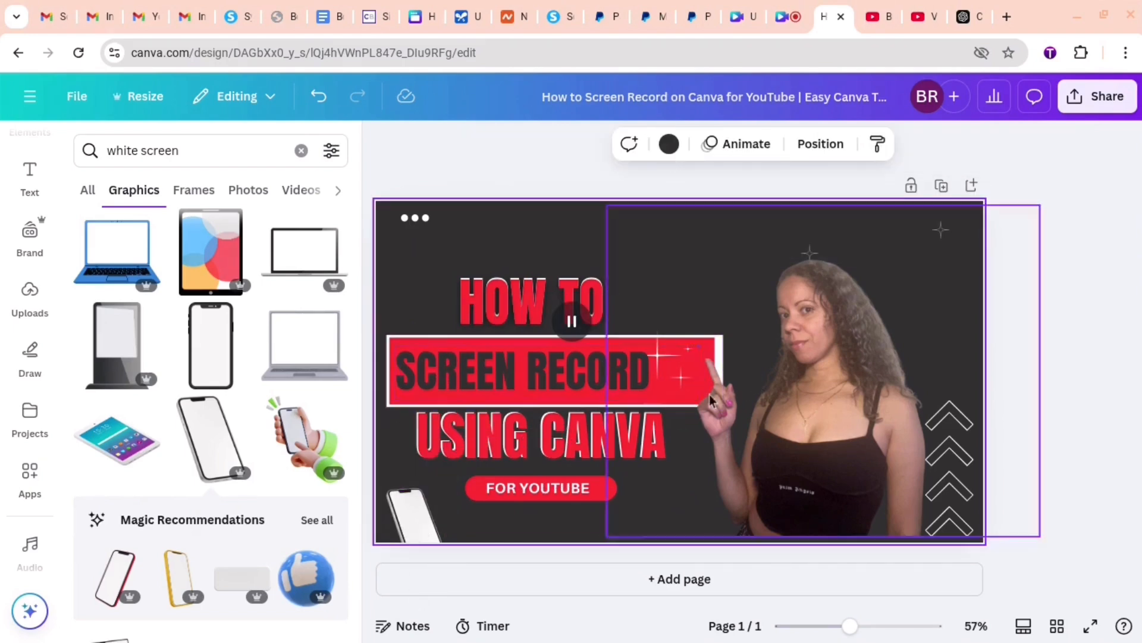
left_click(394, 339)
left_click_drag(394, 342, 438, 351)
left_click_drag(618, 366, 535, 360)
left_click_drag(666, 362, 612, 381)
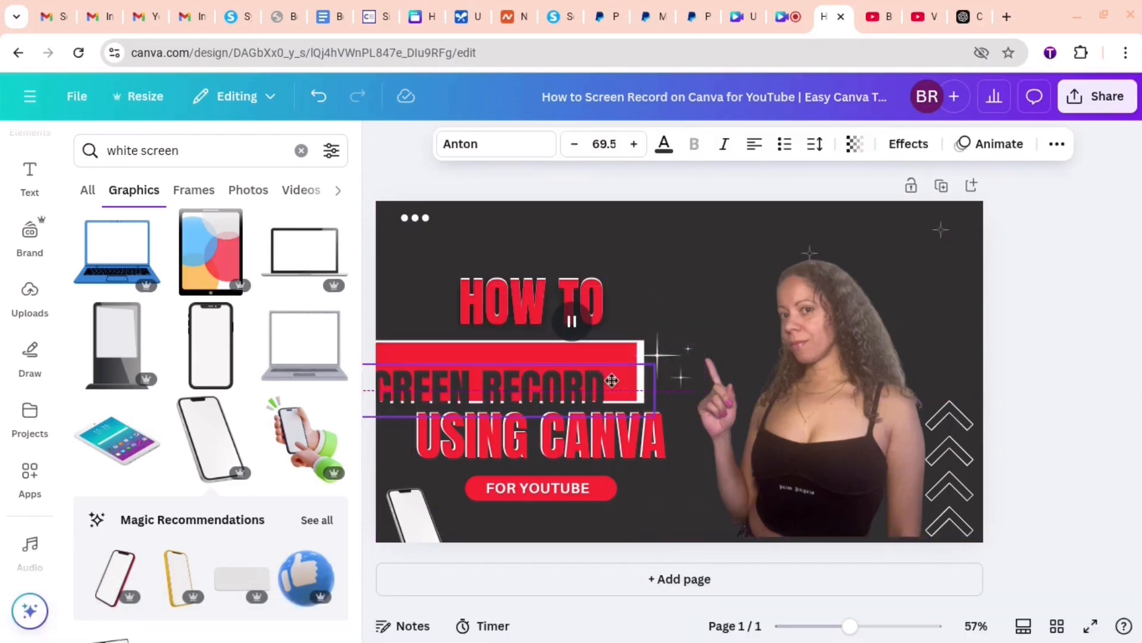
left_click_drag(694, 317, 696, 316)
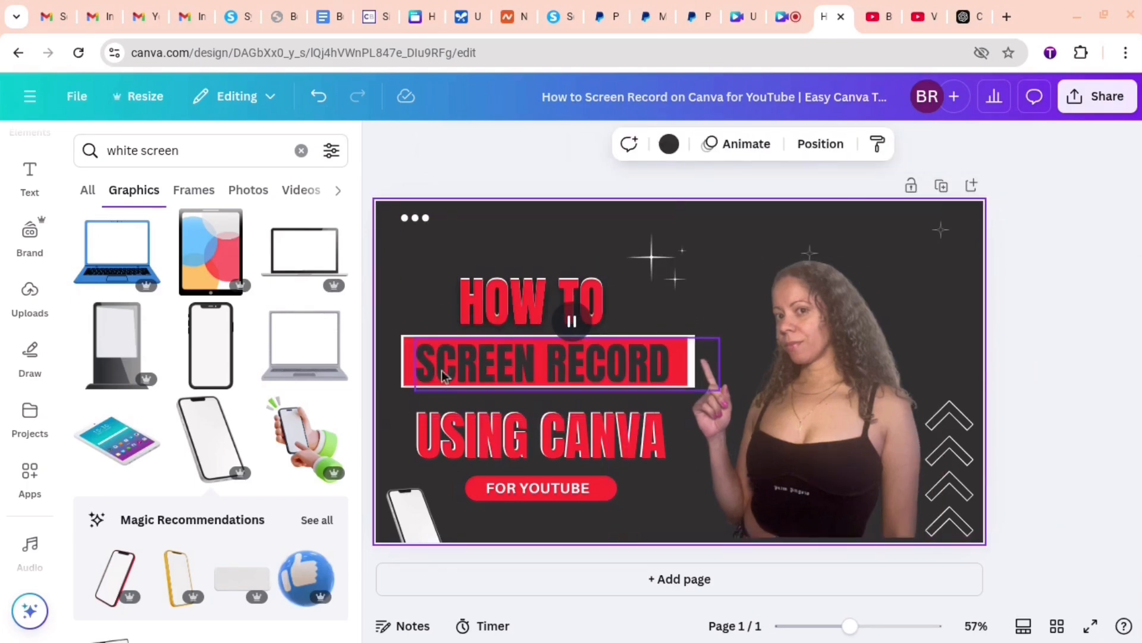
- Group the "SCREEN RECORD" text with its red banner
left_click(410, 368)
left_click(481, 300)
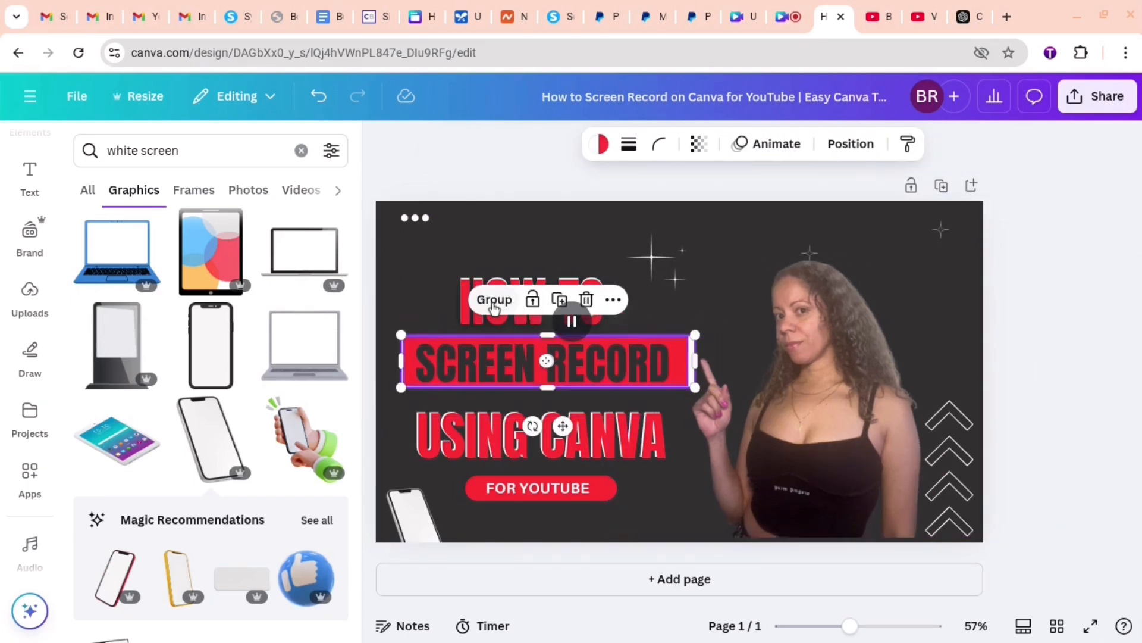
left_click(395, 314)
left_click(436, 357)
mouse_move(523, 361)
left_mouse_down()
mouse_move(508, 362)
mouse_move(522, 365)
left_mouse_up()
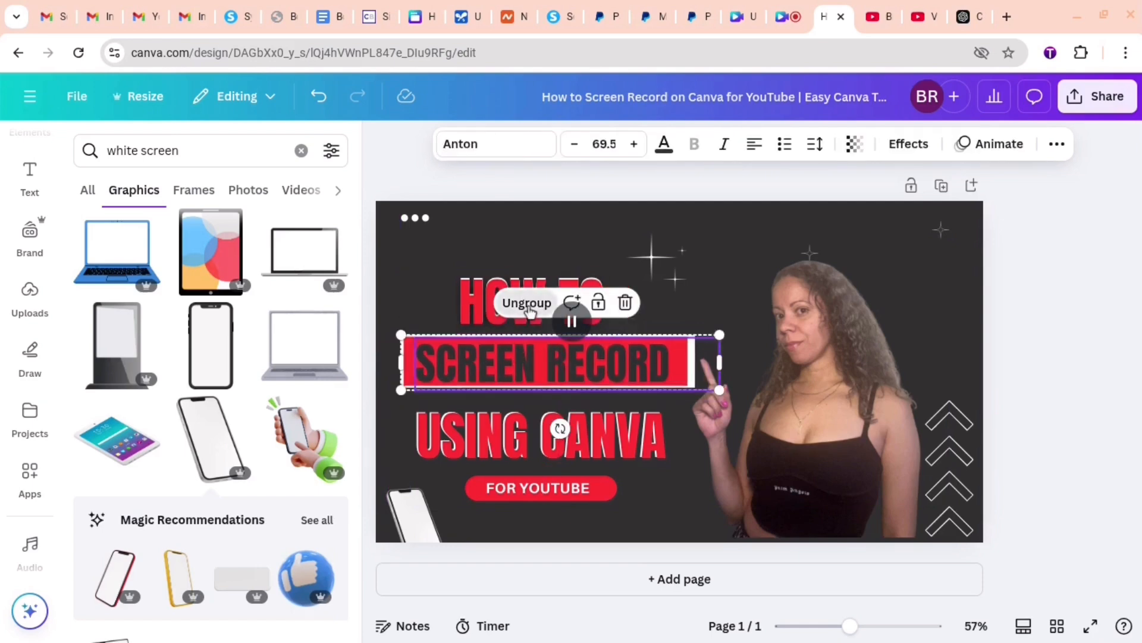
left_click(687, 319)
- Shrink "HOW TO" and "USING CANVA" slightly and place them closer above and below the "SCREEN RECORD" banner
left_click(515, 331)
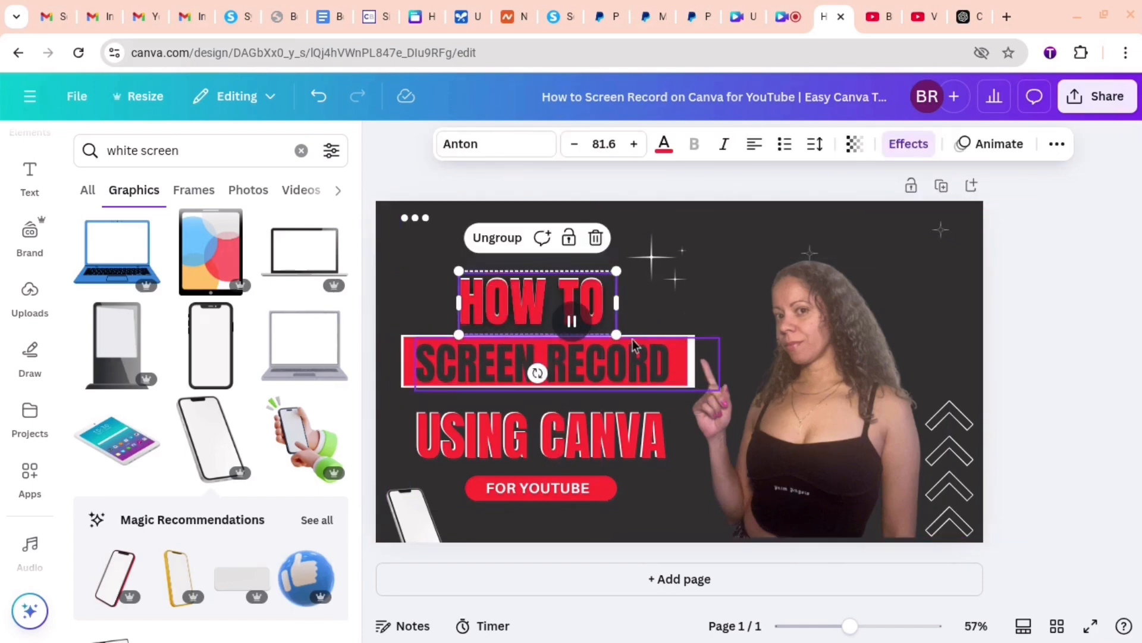
left_click_drag(616, 335, 599, 328)
left_click_drag(518, 281, 537, 282)
left_click_drag(703, 467, 659, 434)
left_click_drag(487, 437, 501, 428)
left_click_drag(535, 302, 563, 328)
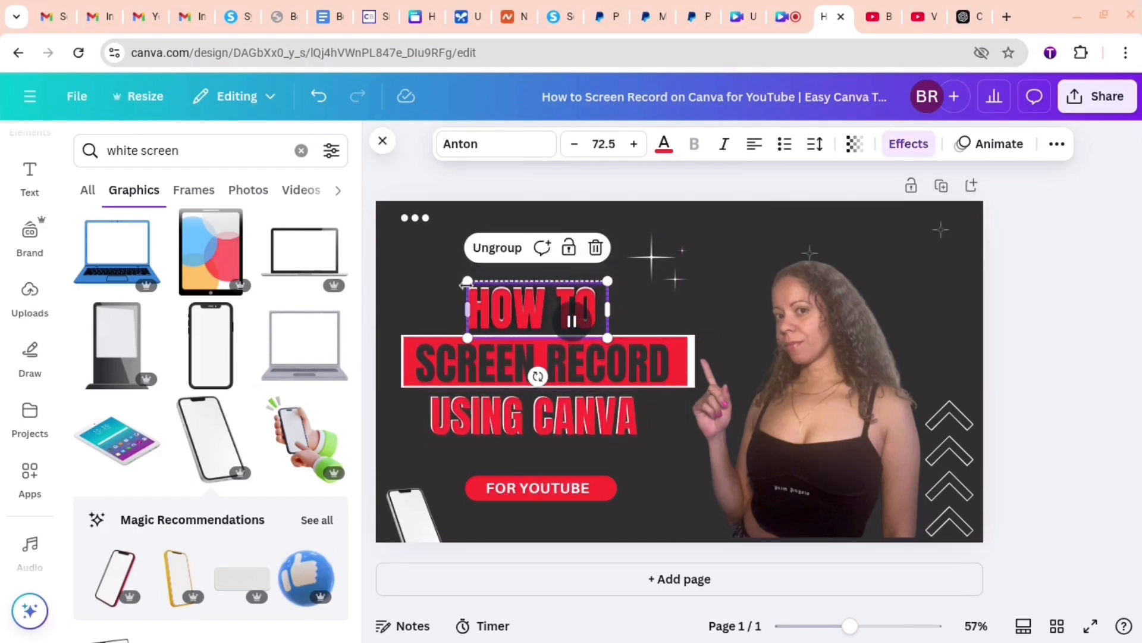
- Move the "FOR YOUTUBE" badge closer to "USING CANVA" and raise the phone graphic fully onto the page
left_click_drag(538, 491, 539, 466)
left_click_drag(415, 519, 420, 479)
- Group all the title lines with the "FOR YOUTUBE" badge, enlarge the group slightly, and place it beside the woman's pointing finger
left_click(565, 498)
left_click_drag(569, 499, 534, 289)
left_click(525, 255)
mouse_move(541, 368)
left_mouse_down()
mouse_move(521, 332)
mouse_move(430, 461)
mouse_move(546, 350)
left_mouse_up()
left_click_drag(725, 460, 740, 474)
left_click_drag(610, 373, 618, 384)
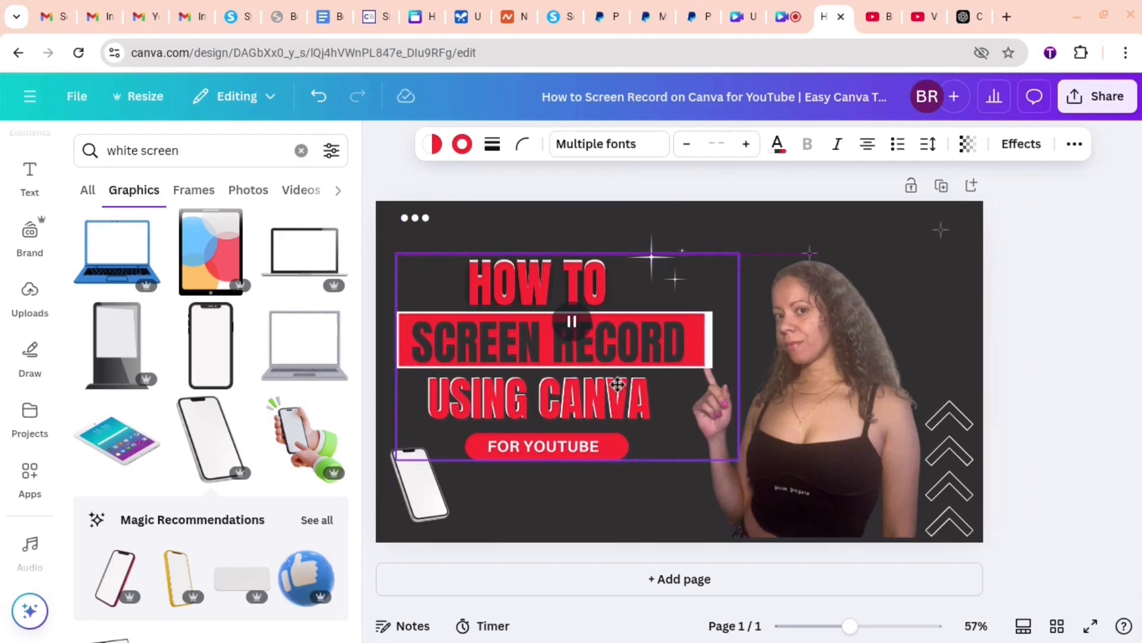
- Enlarge the woman's photo slightly and position it so that it reaches the thumbnail's bottom edge
left_click(662, 506)
left_click_drag(800, 480, 795, 468)
right_click(795, 468)
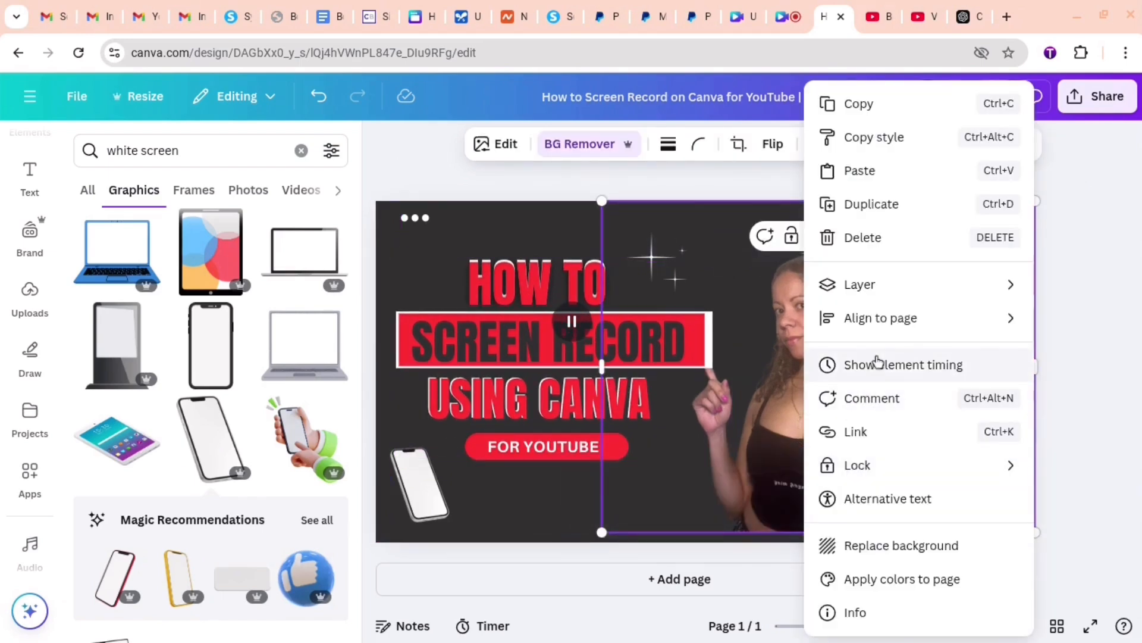
mouse_move(851, 288)
left_click(588, 322)
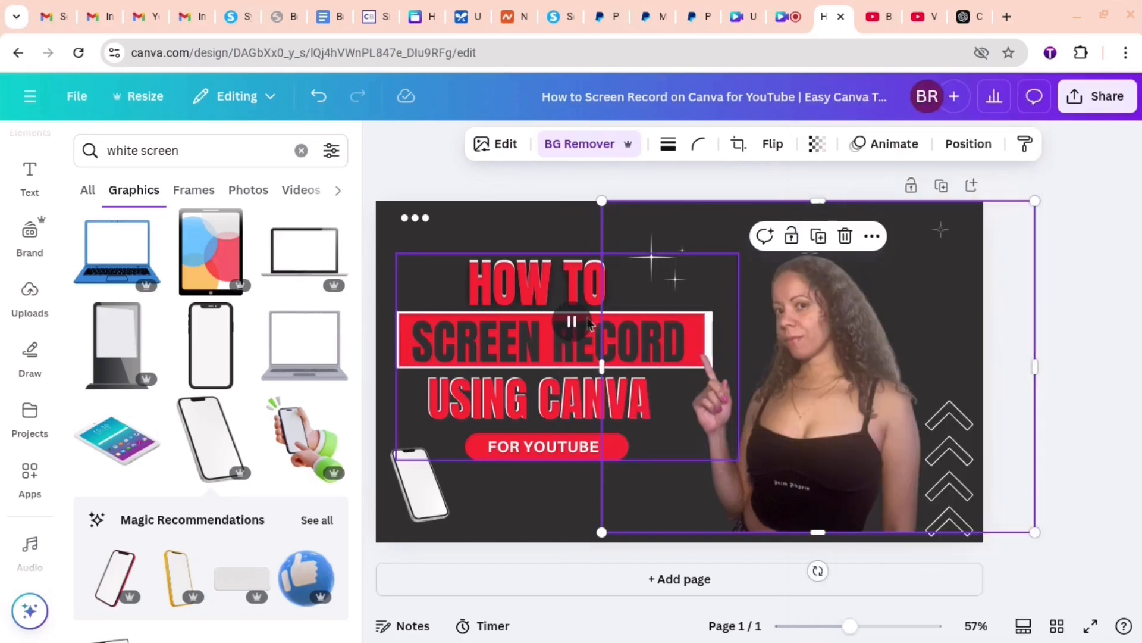
left_click_drag(603, 201, 583, 186)
left_click_drag(850, 393, 852, 409)
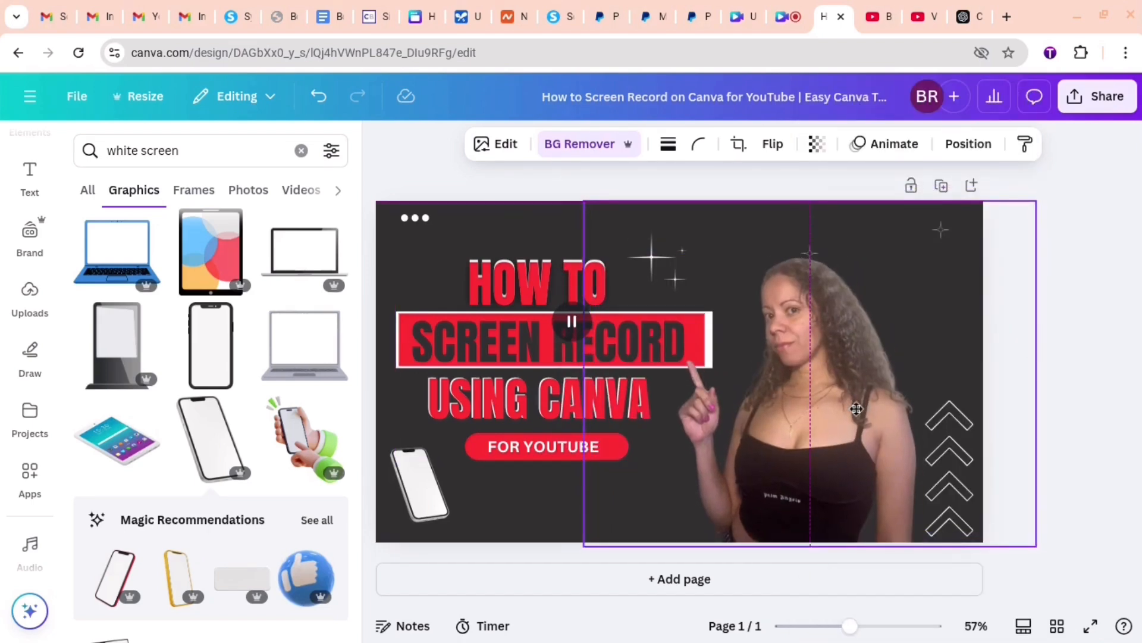
left_click(1067, 167)
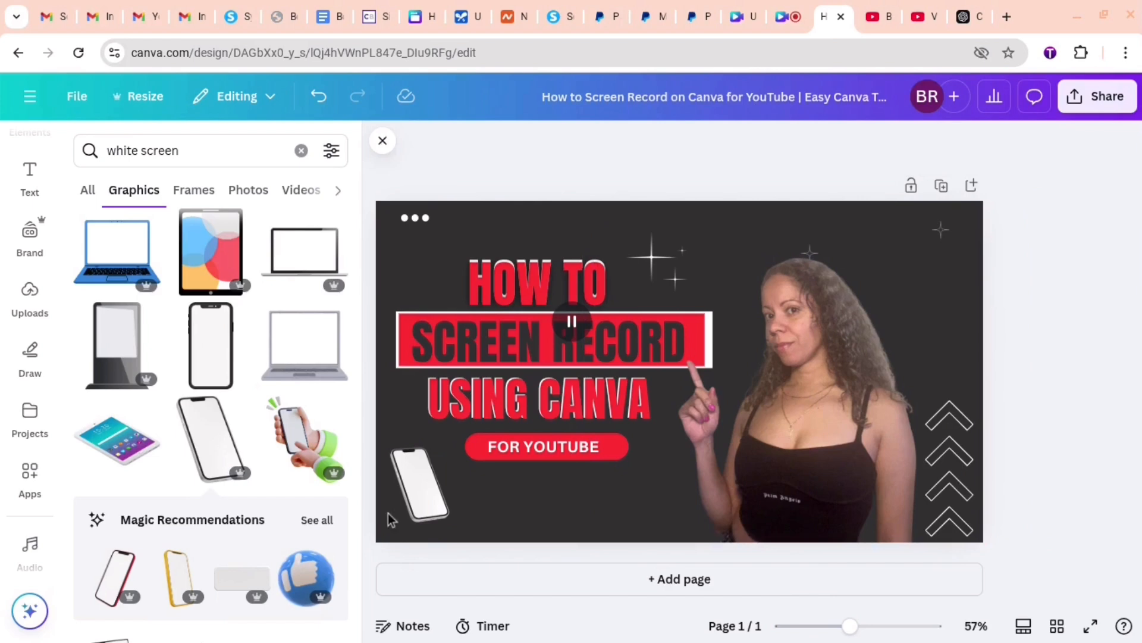
- Add the grey laptop graphic and place it small below the "FOR YOUTUBE" badge
left_click(319, 349)
left_click_drag(849, 513, 554, 501)
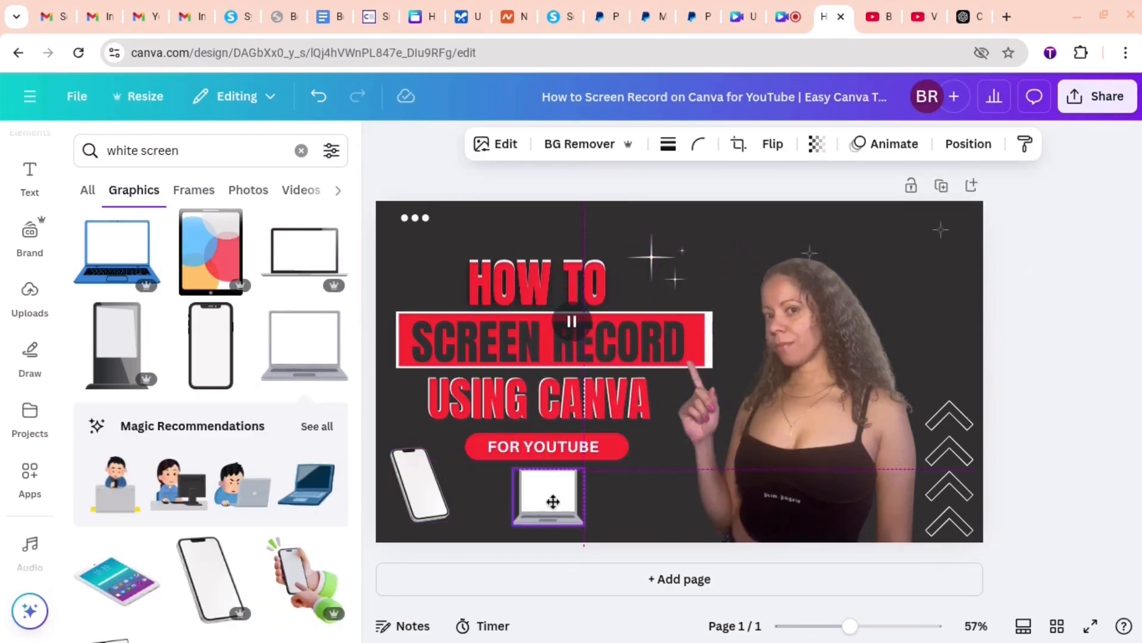
left_click(1042, 242)
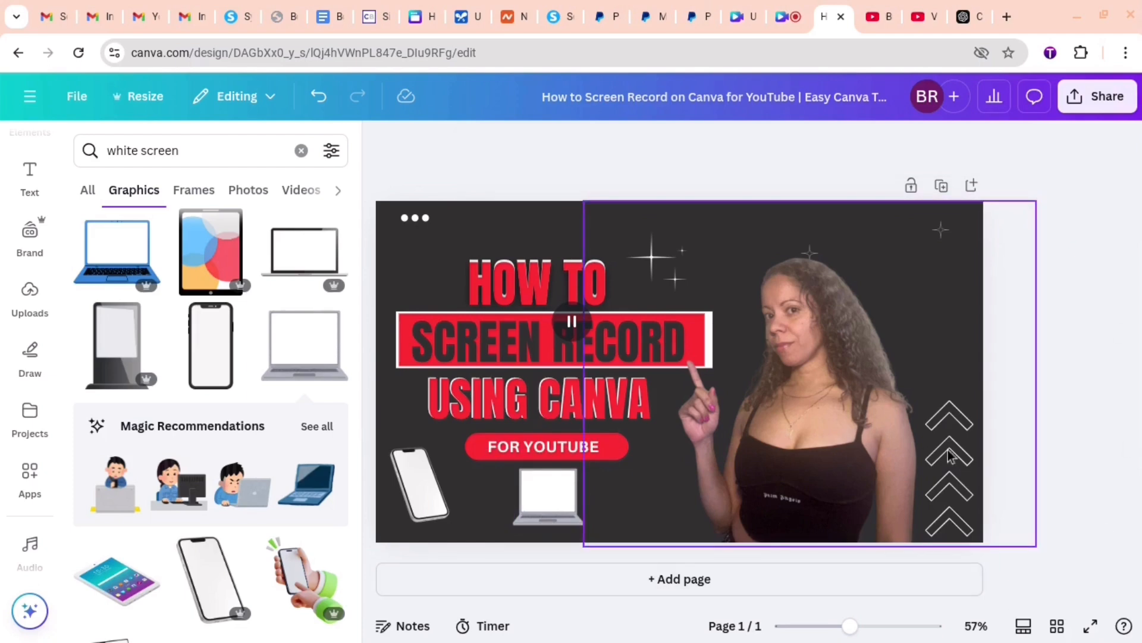
- Move the woman's photo partly below the page to clear the upper area, and select the sparkles beside "HOW TO"
left_click(676, 284)
left_click_drag(761, 358, 768, 480)
left_click(676, 261)
left_click(622, 257)
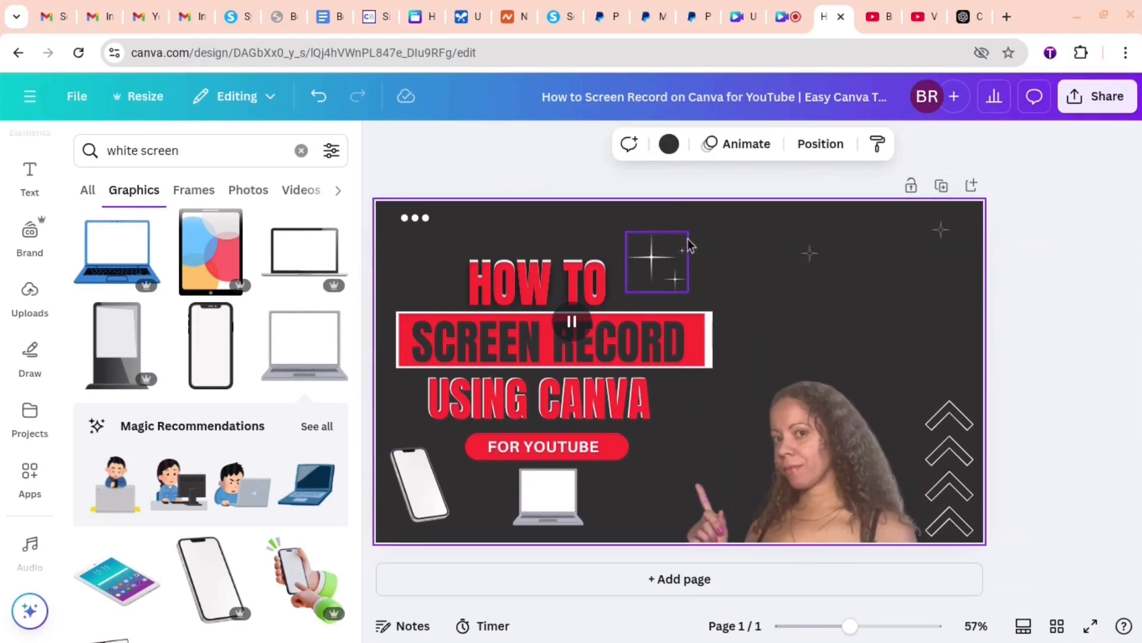
left_click(665, 248)
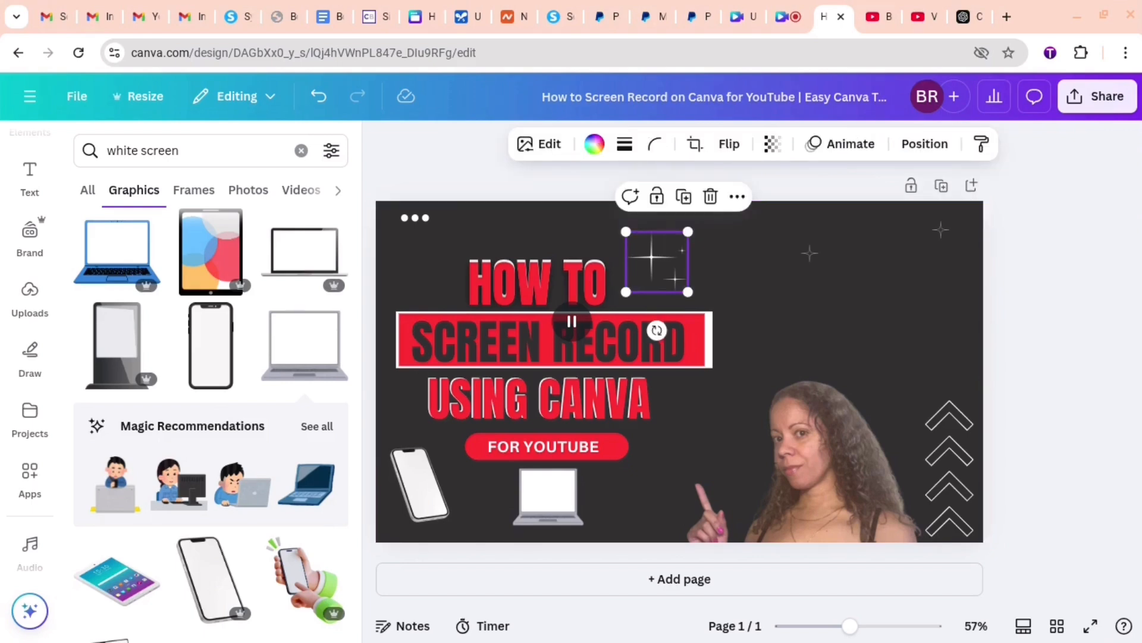
right_click(666, 250)
left_click(702, 202)
left_click(707, 274)
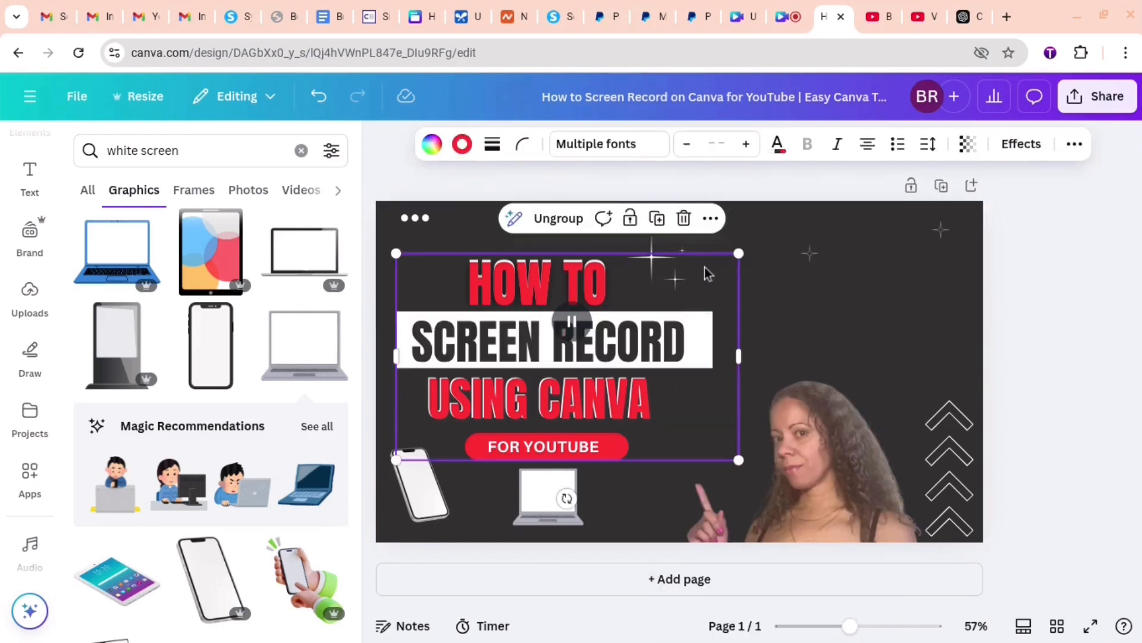
left_click(320, 96)
- Move the sparkles up and away from "HOW TO", and place duplicates beside the title's upper-left corner and near the thumbnail's upper-right corner
left_click(659, 249)
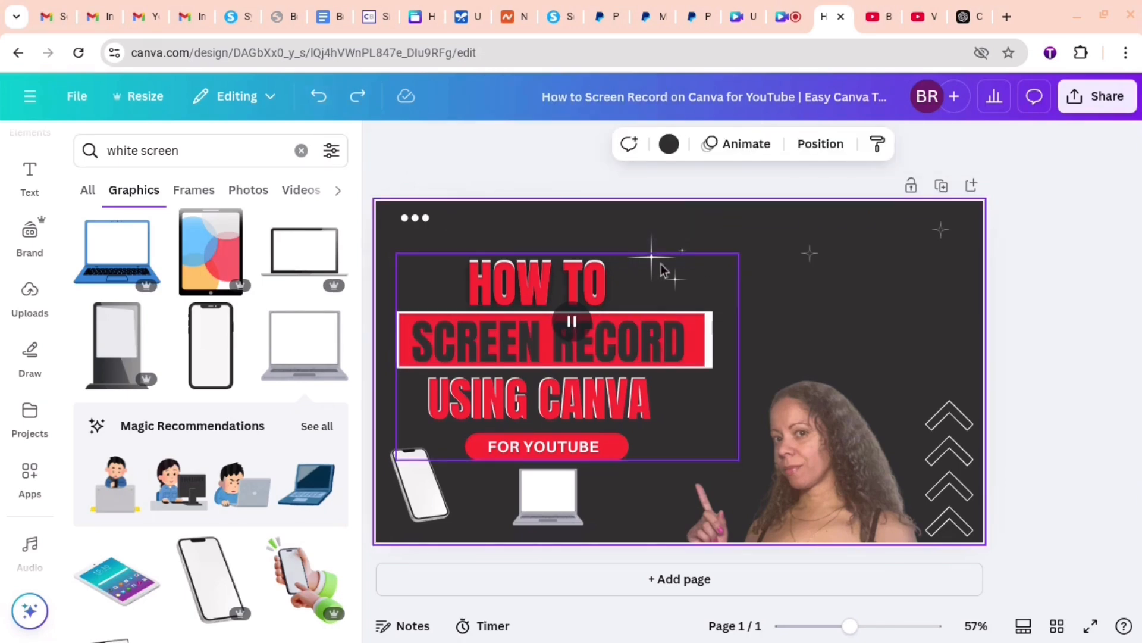
left_click_drag(660, 248, 701, 229)
left_click(703, 311)
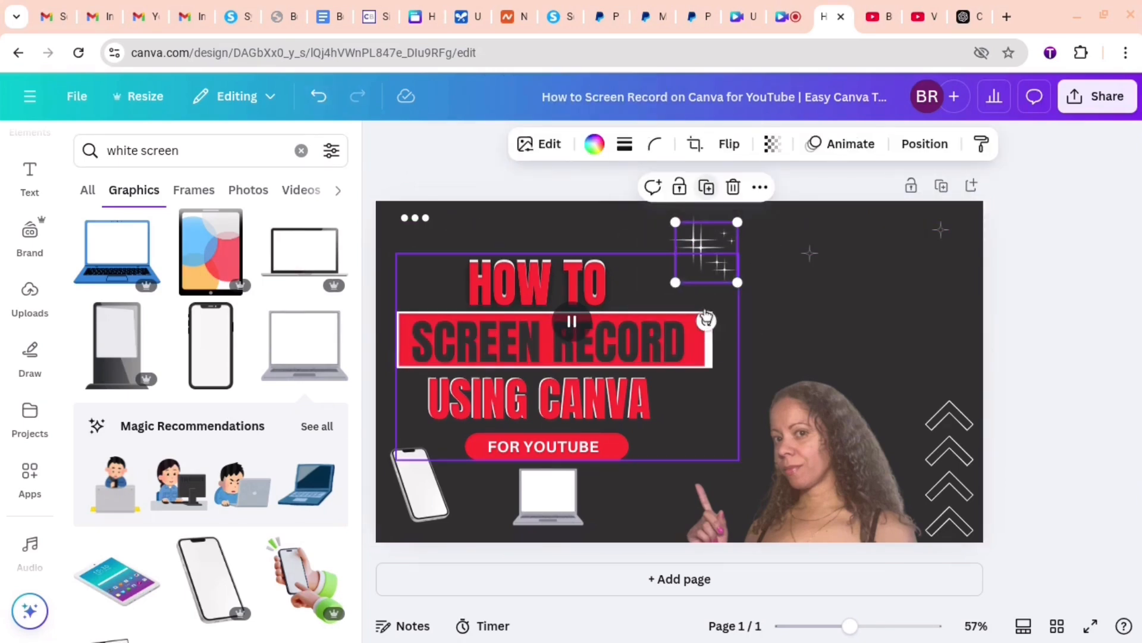
right_click(710, 239)
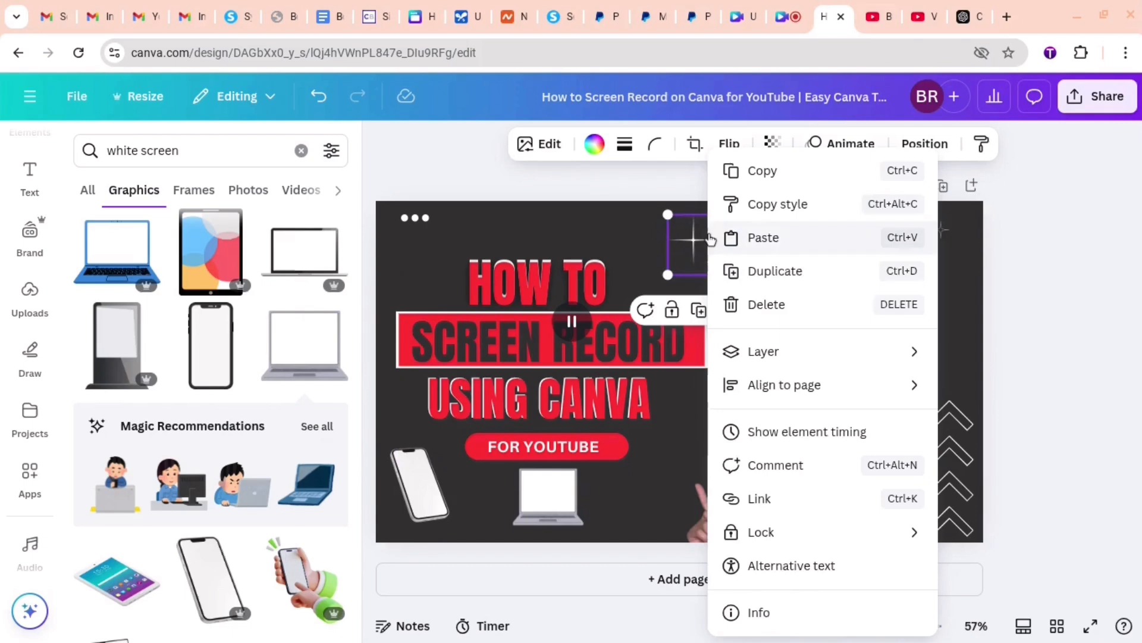
left_click(757, 272)
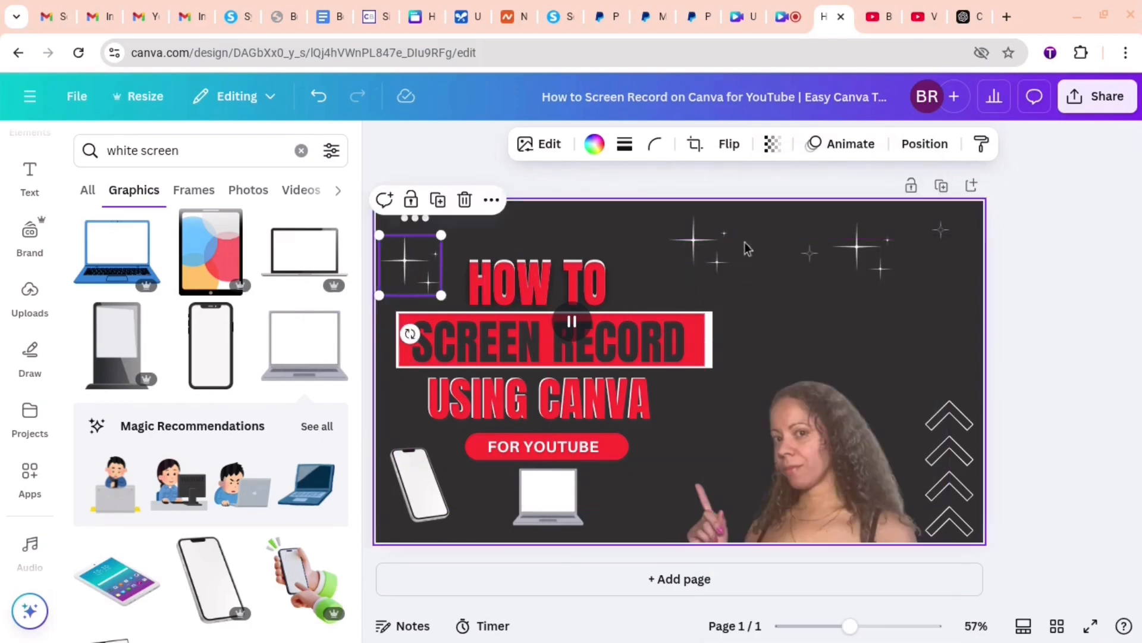
- Place another duplicate of the sparkles beside the laptop graphic and move the woman's photo back up to the page's top edge
right_click(702, 244)
left_click(758, 272)
left_click_drag(670, 259, 644, 537)
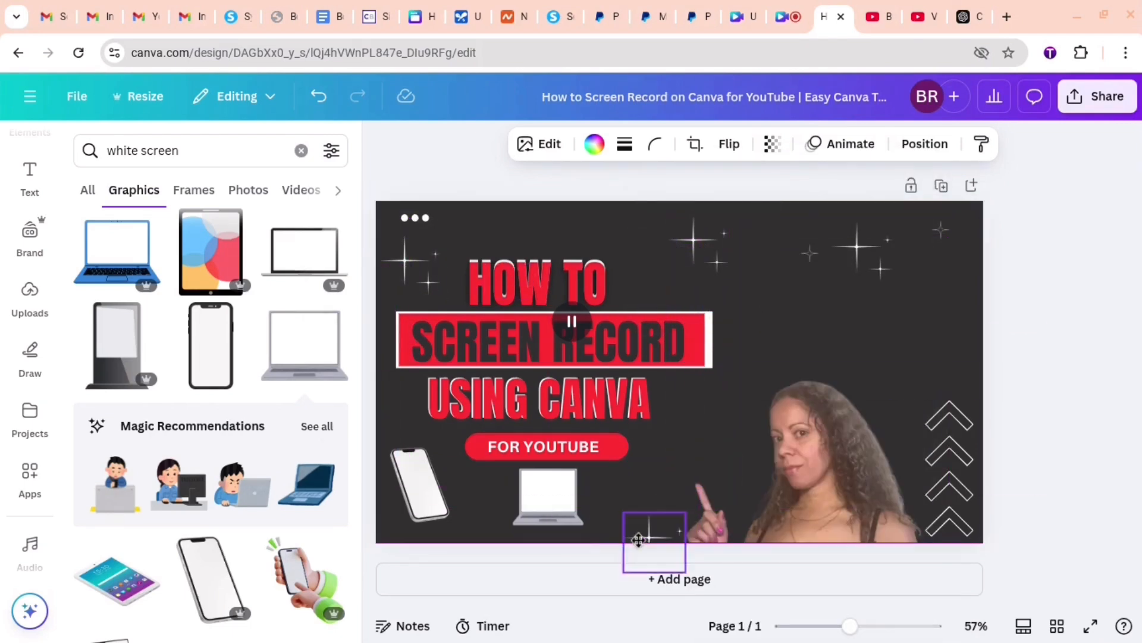
left_click_drag(821, 479, 820, 357)
left_click(1101, 186)
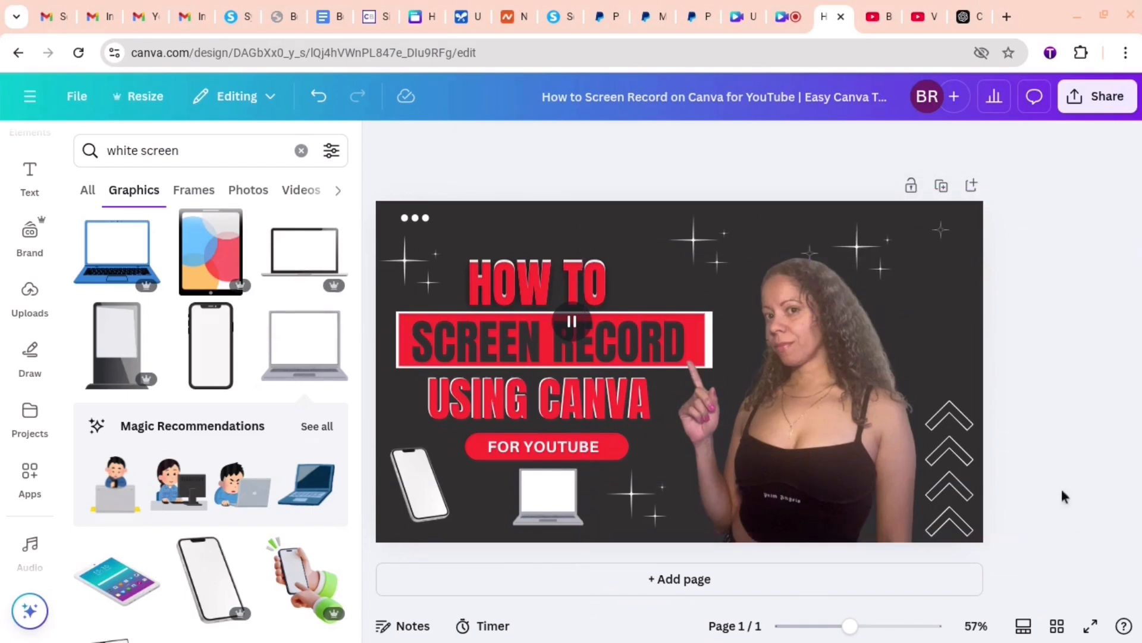
- Duplicate the sparkles left of "HOW TO" and place the copy above the word at the page's top edge
right_click(418, 279)
left_click(461, 275)
left_click_drag(433, 271, 570, 232)
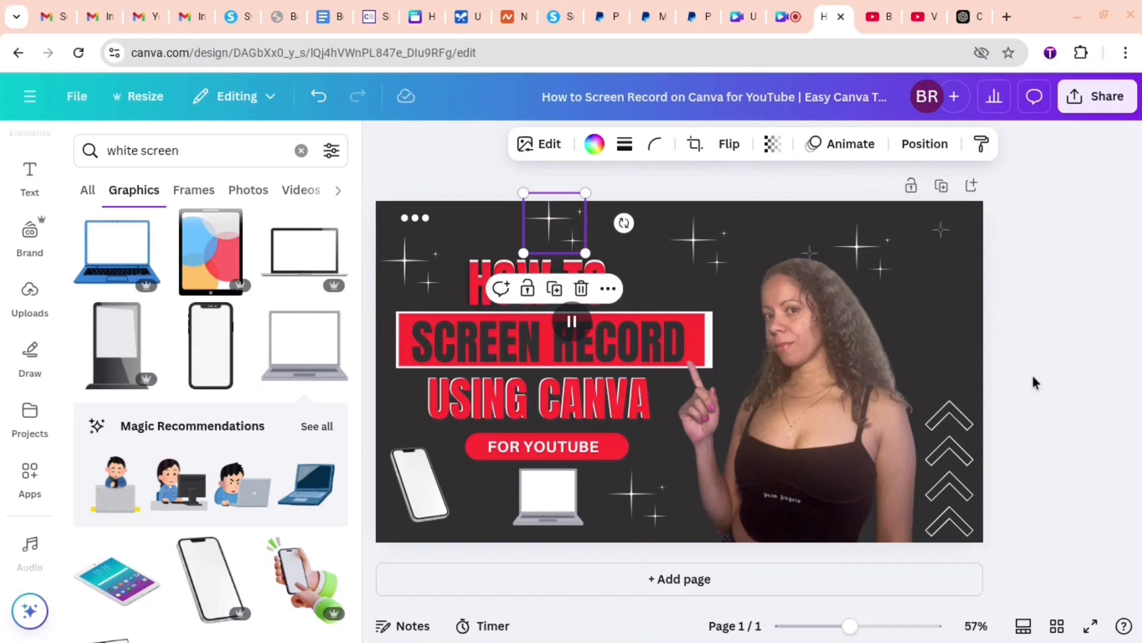
- Try moving the woman's photo below the page and placing a duplicate of the sparkles above the chevrons
left_click_drag(744, 288, 759, 627)
right_click(862, 258)
left_click(905, 307)
left_click_drag(882, 275, 941, 310)
left_click(785, 438)
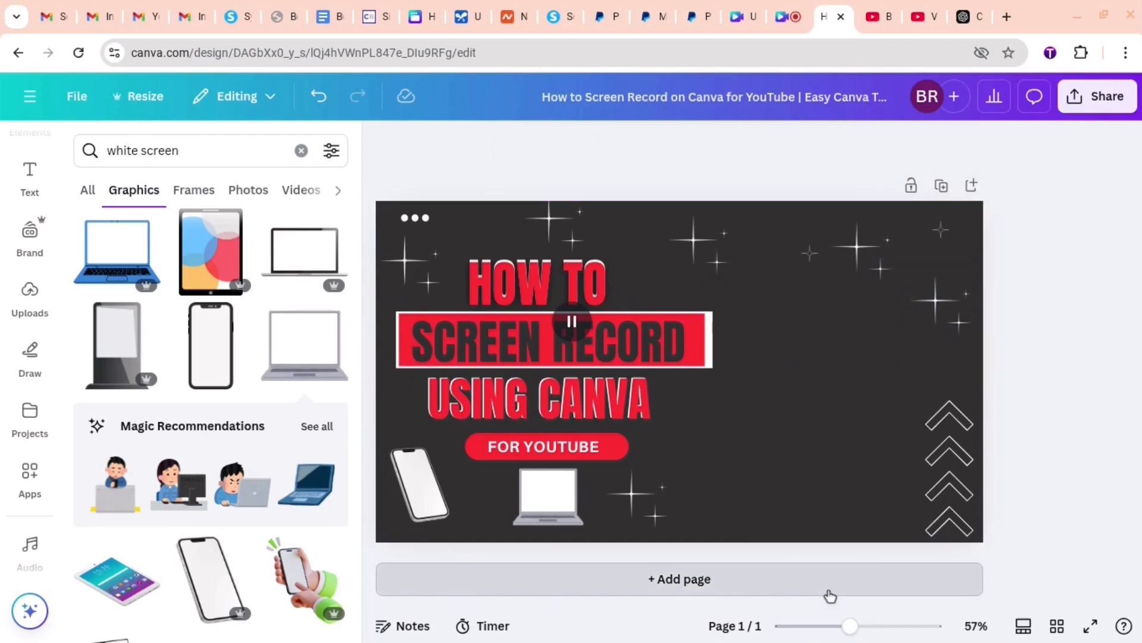
- Add a blank second page, delete it, and undo the last edits back to the woman's photo being moved off the page
left_click(827, 588)
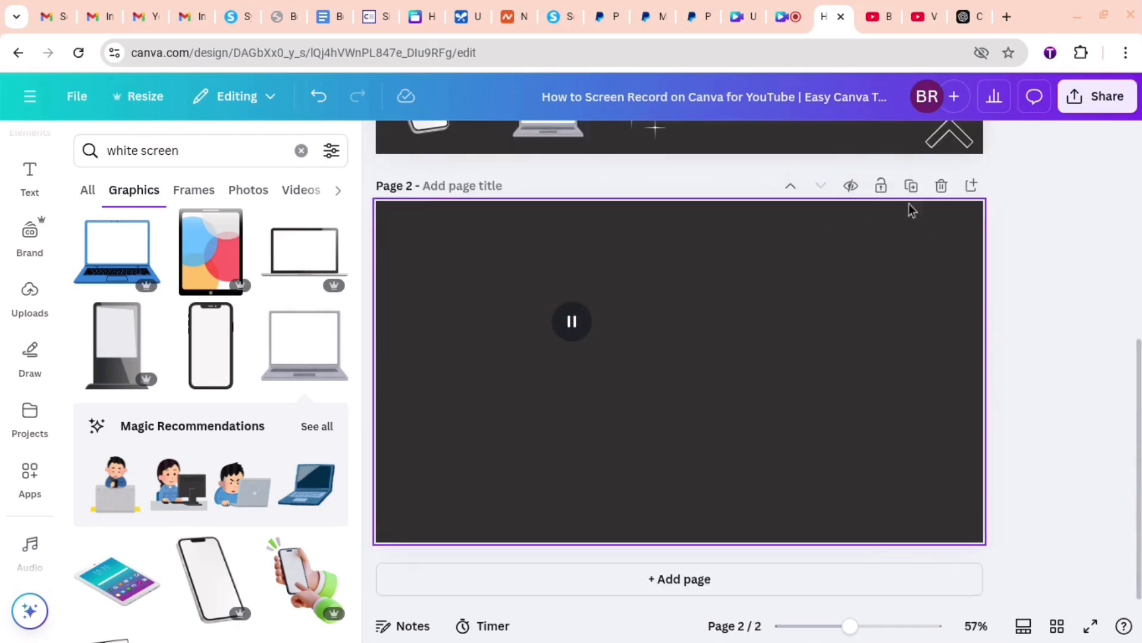
left_click(942, 185)
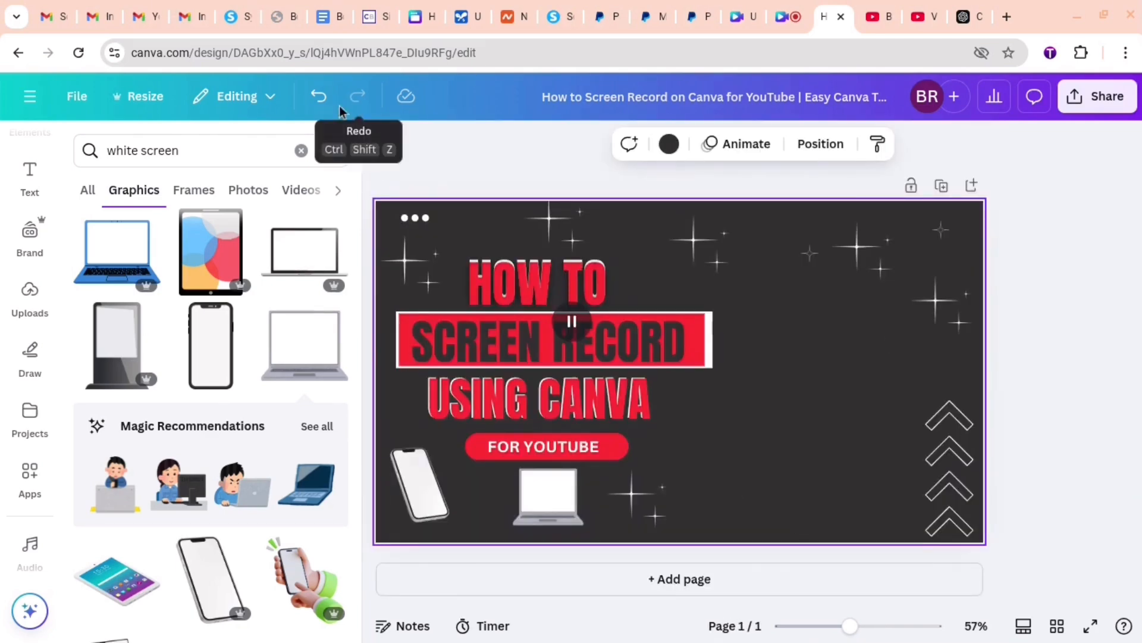
left_click(319, 96)
left_click(319, 96)
left_click(320, 98)
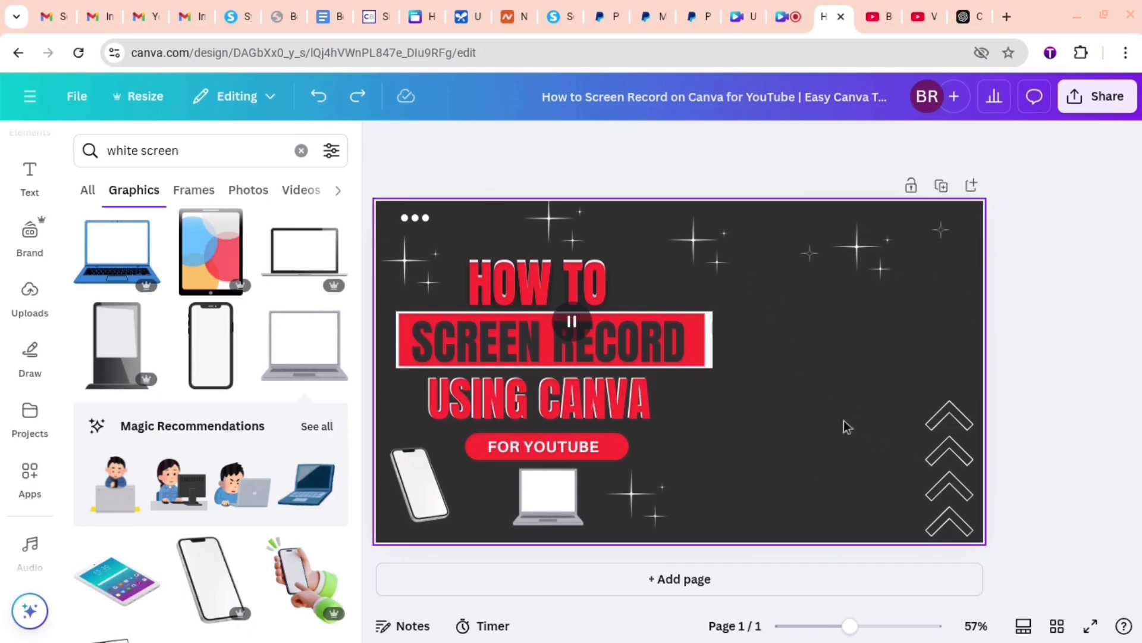
left_click(320, 97)
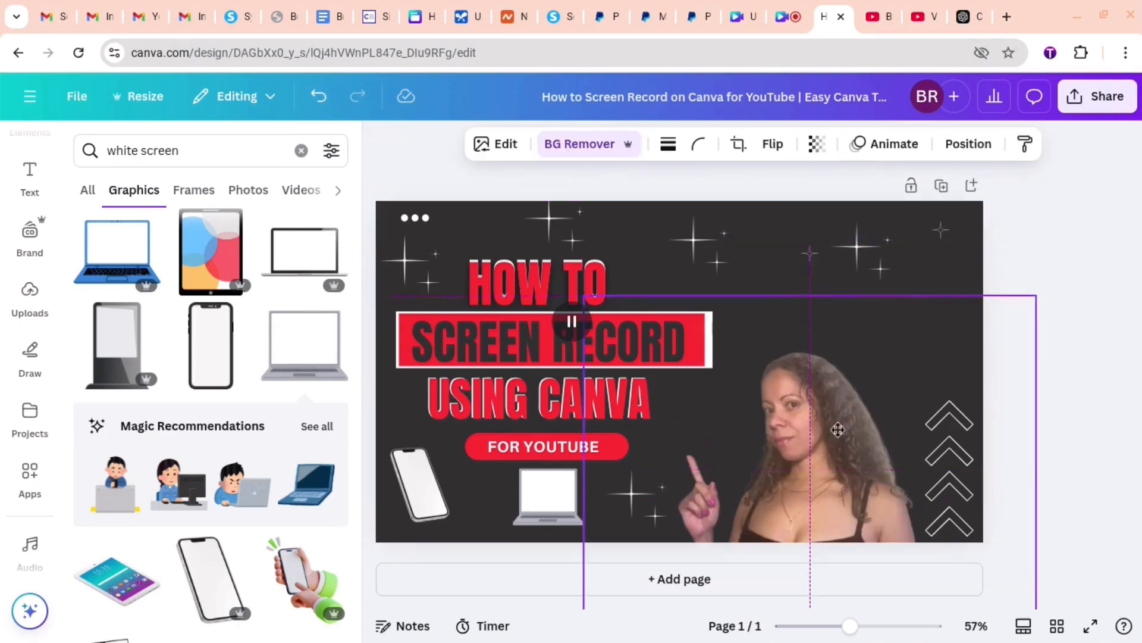
- Place a duplicate of the sparkles at the thumbnail's right edge above the chevrons and move the woman's photo back up
right_click(857, 247)
left_click(914, 302)
left_click_drag(869, 261, 934, 334)
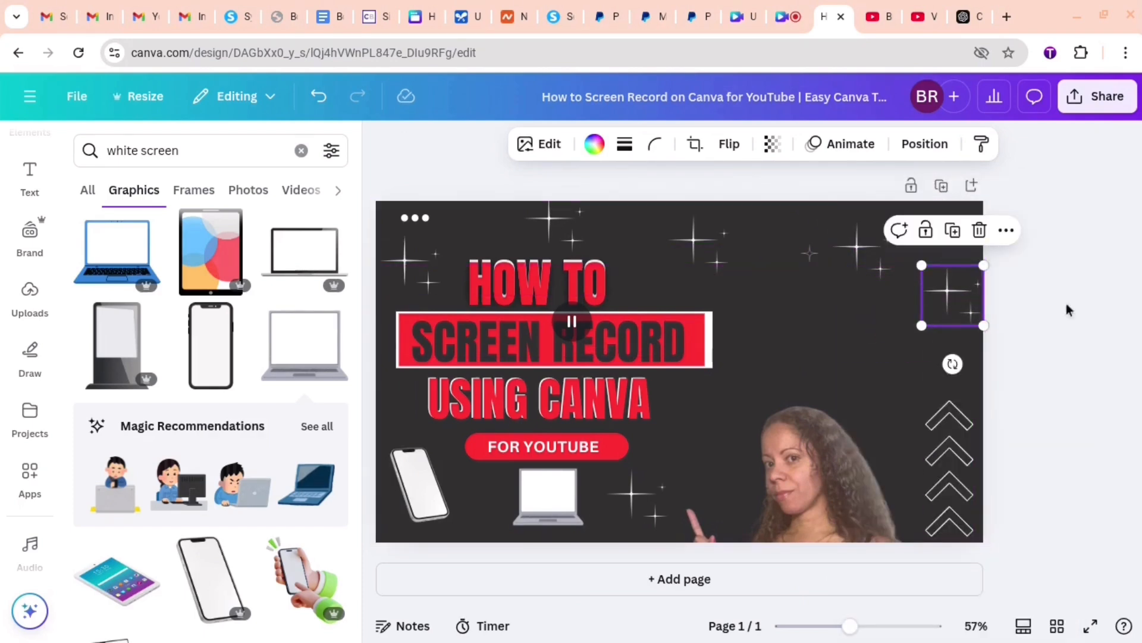
left_click(990, 331)
left_click_drag(749, 500, 747, 353)
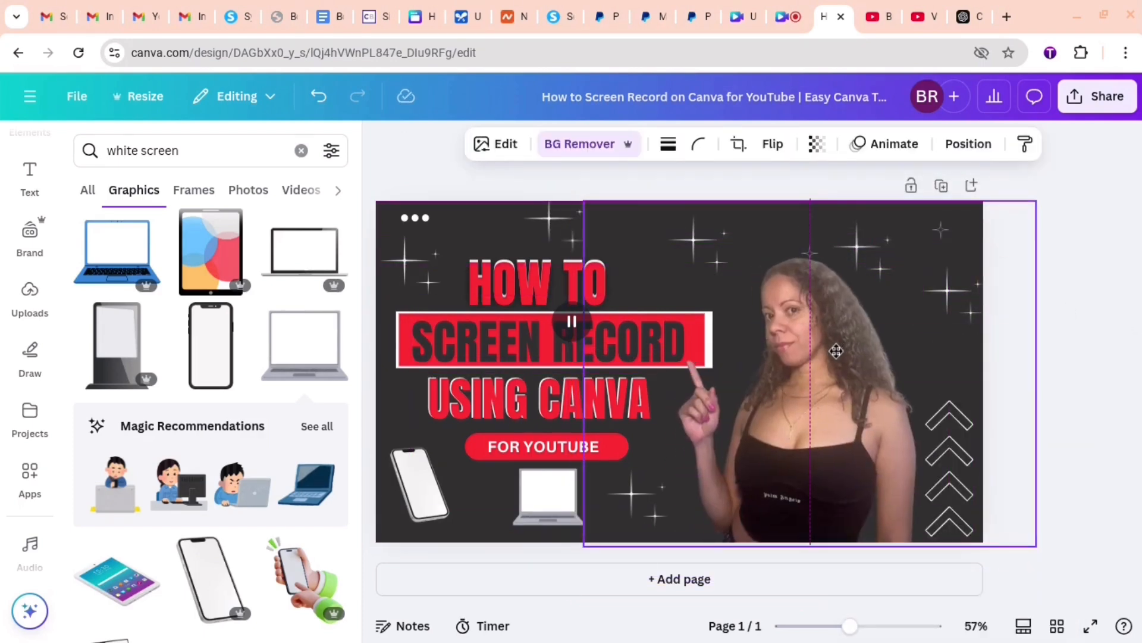
left_click(1132, 133)
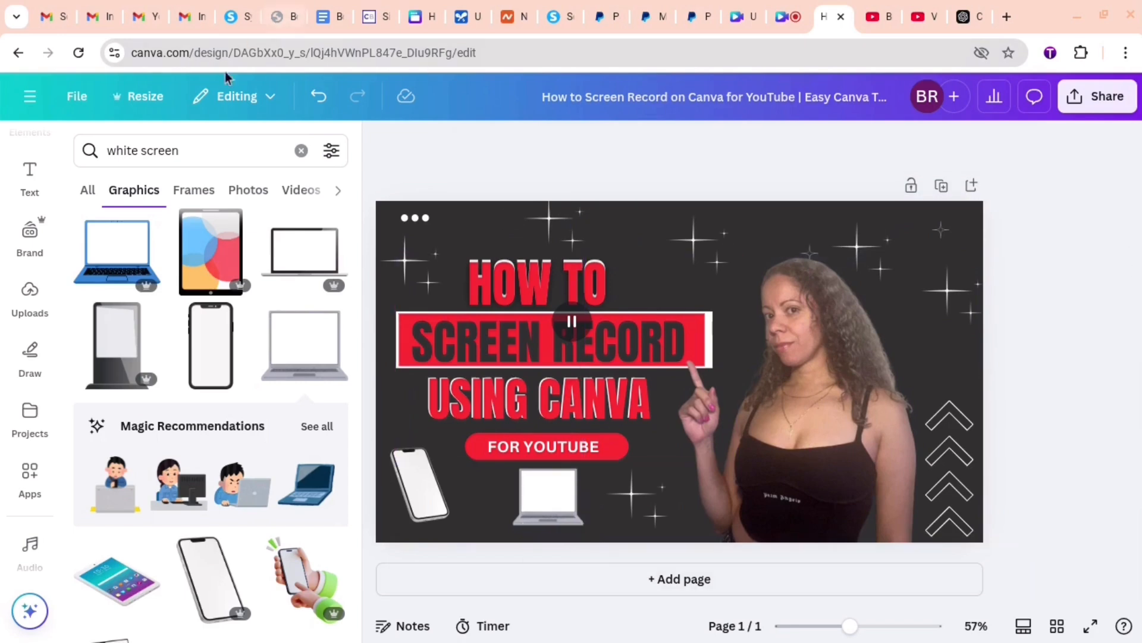
- Search the elements library for "film"
left_click(298, 153)
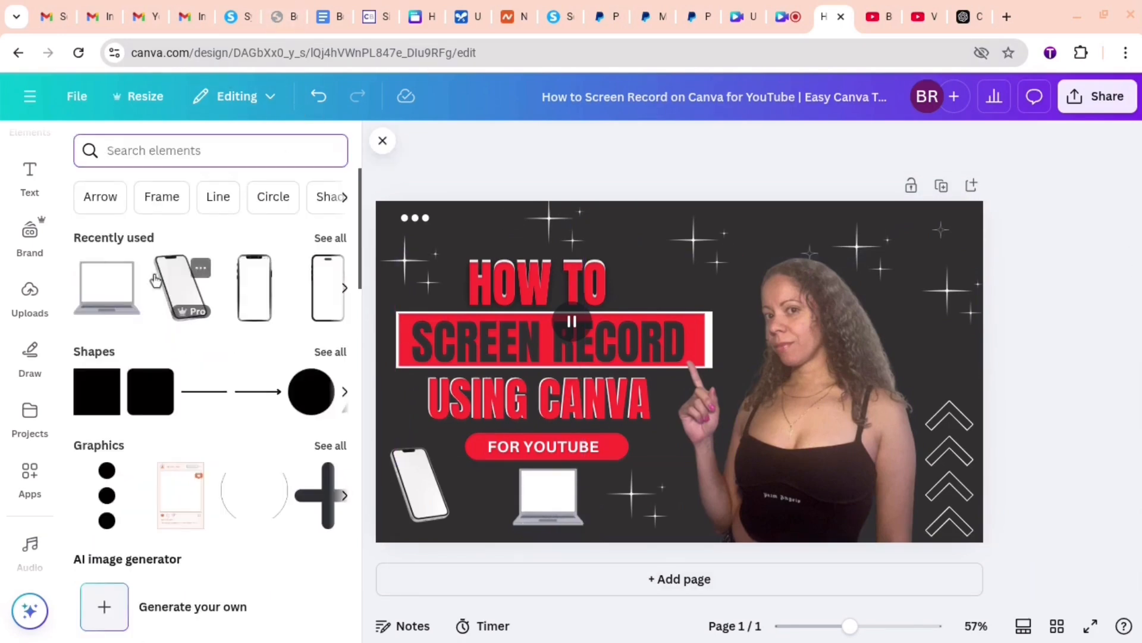
type("film")
key("Return")
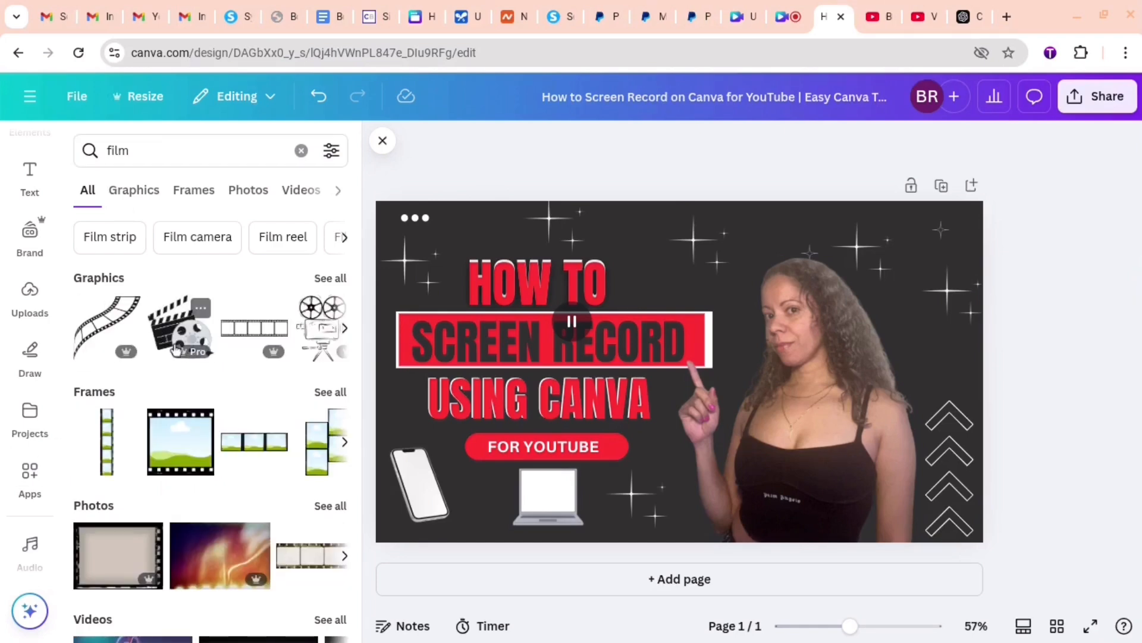
- Try the clapperboard and film reel graphic, scaled down between the headline and the woman's photo, and remove it
scroll(167, 339, "down", 2)
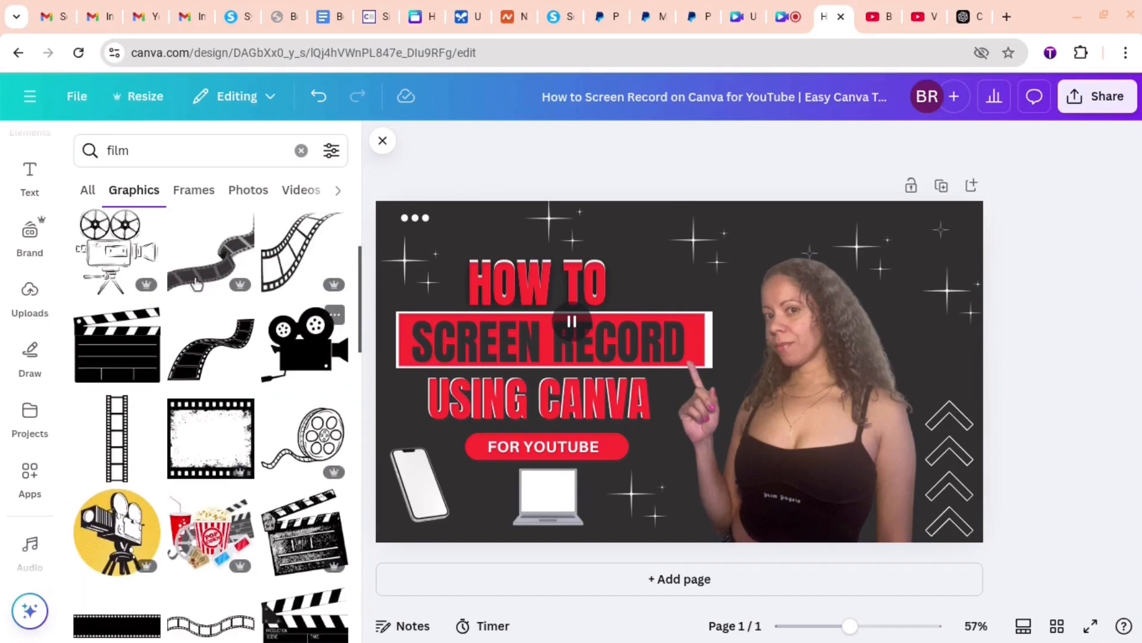
scroll(214, 347, "up", 3)
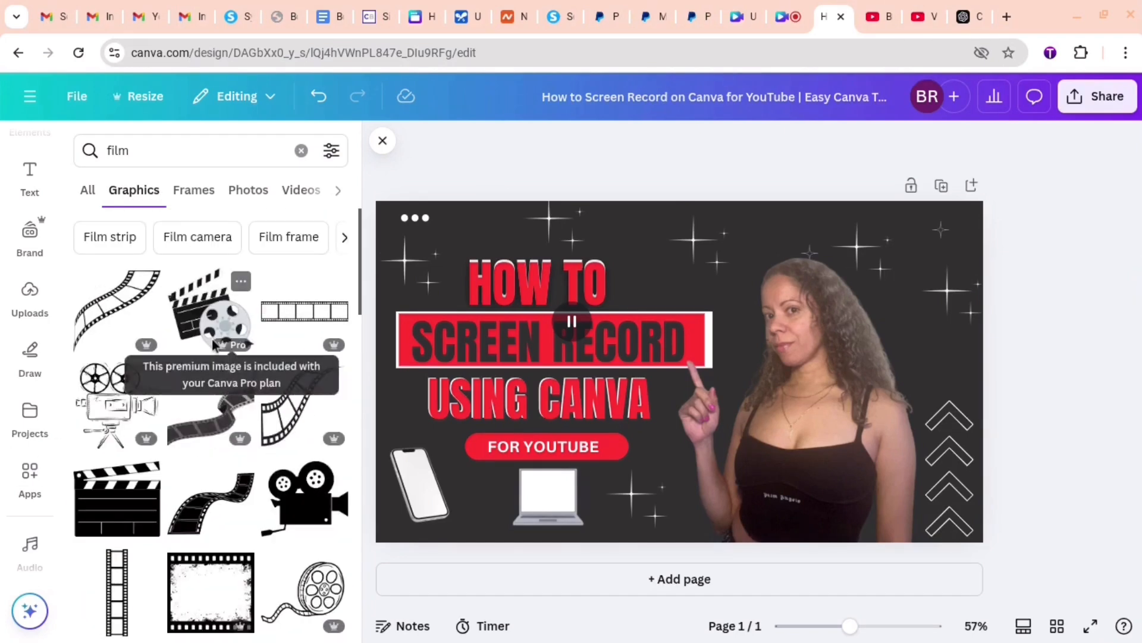
left_click(219, 335)
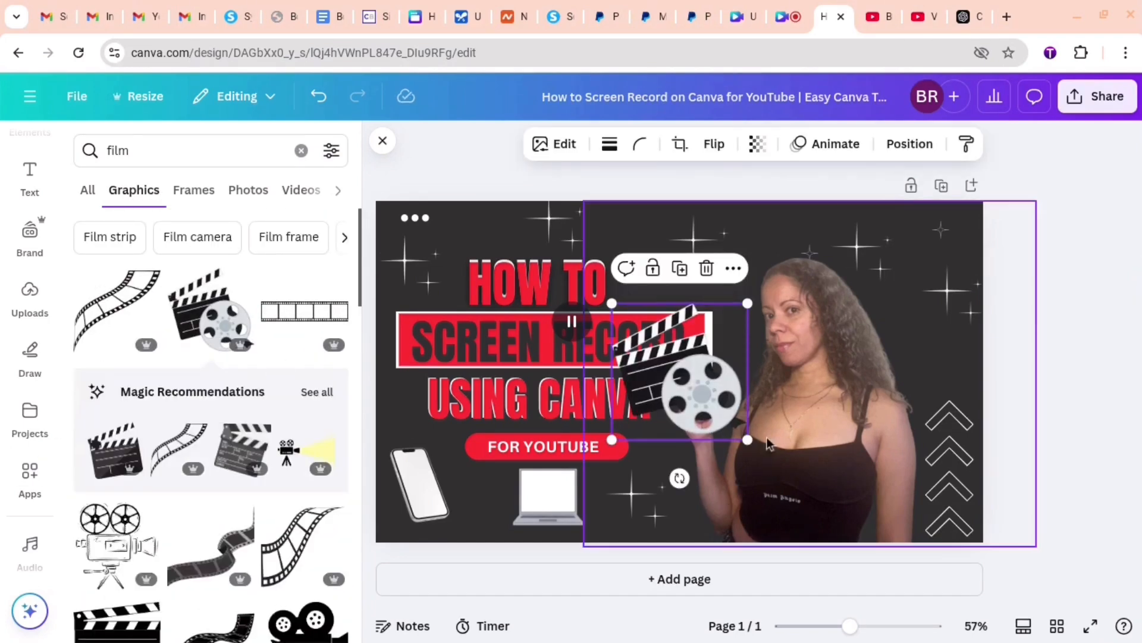
left_click_drag(746, 446, 746, 348)
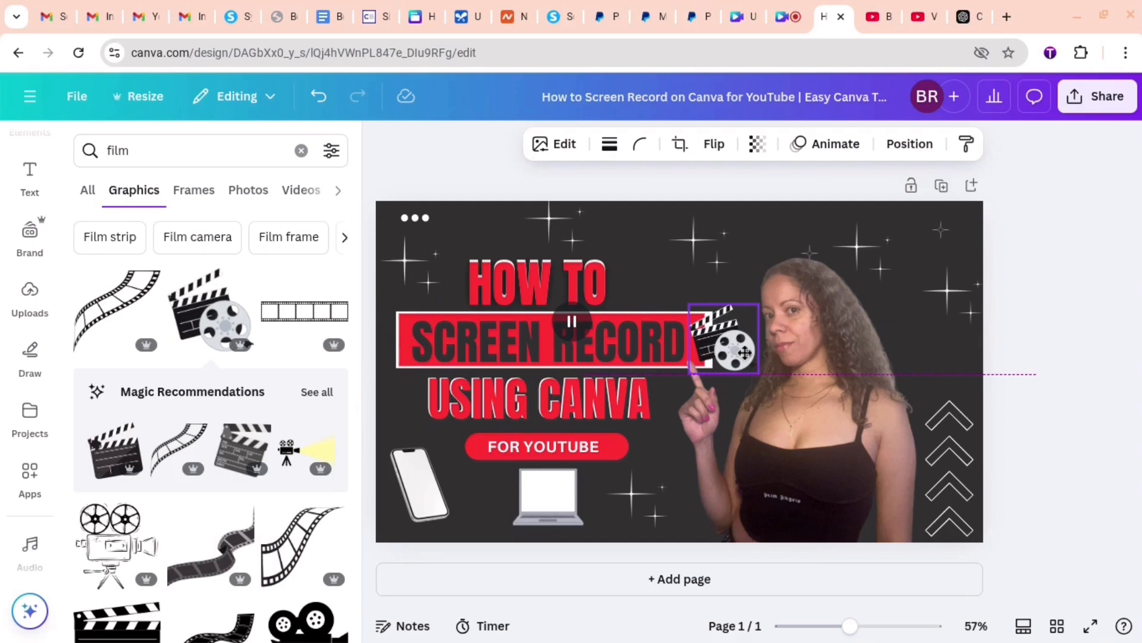
left_click(1104, 454)
left_click(711, 348)
key("Delete")
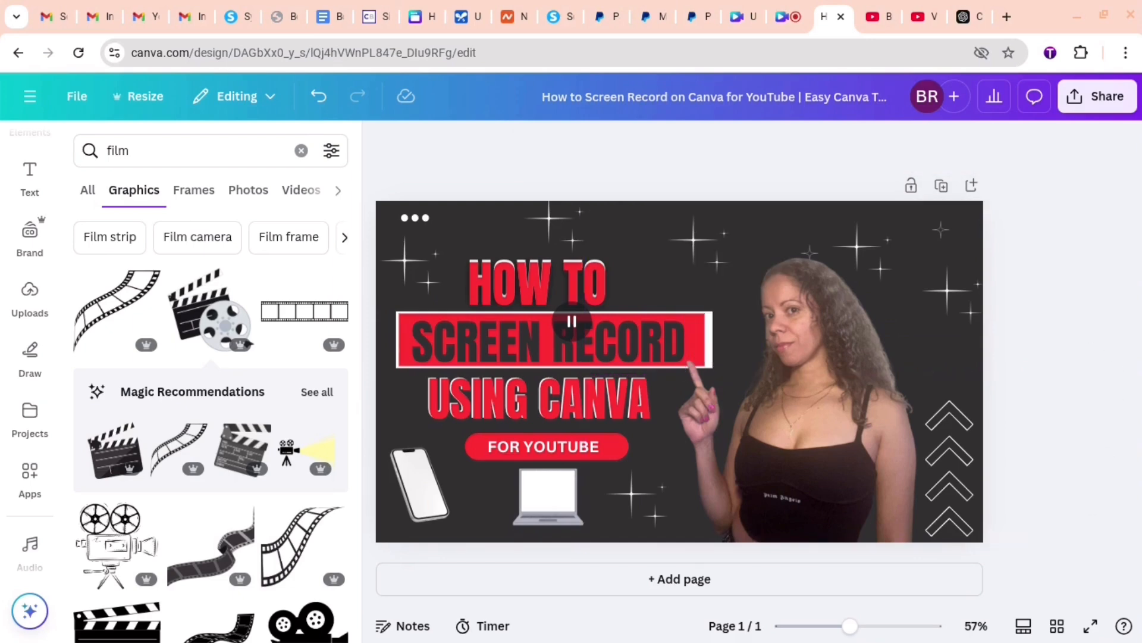
- Search the elements library for "canva" and look through the graphics for a suitable Canva logo
left_click(301, 150)
type("canva")
key("Return")
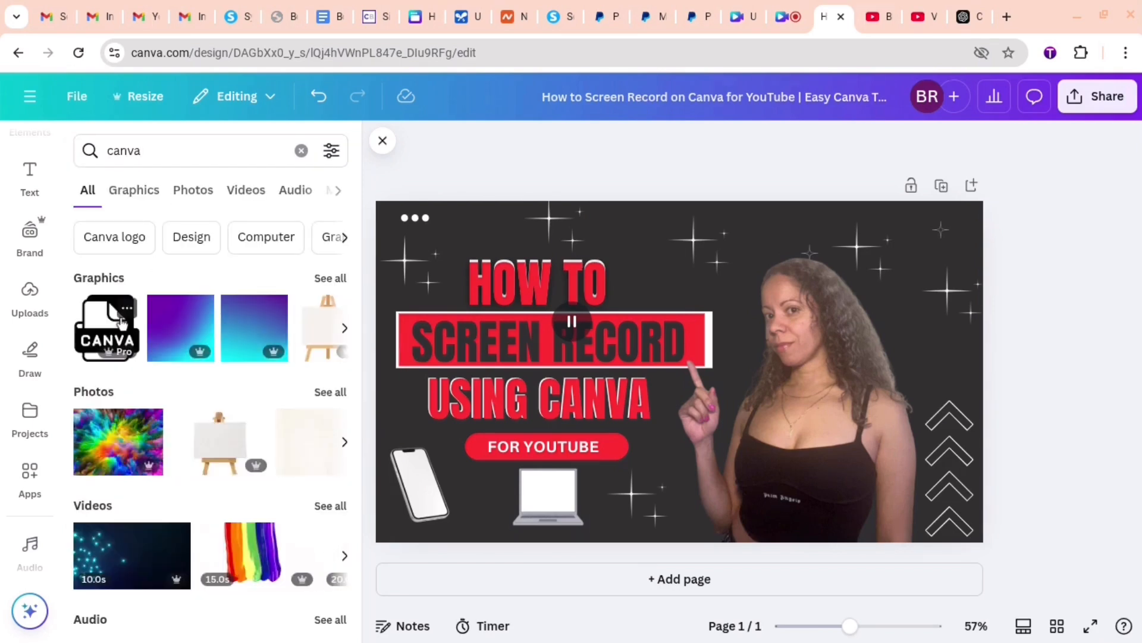
left_click(328, 277)
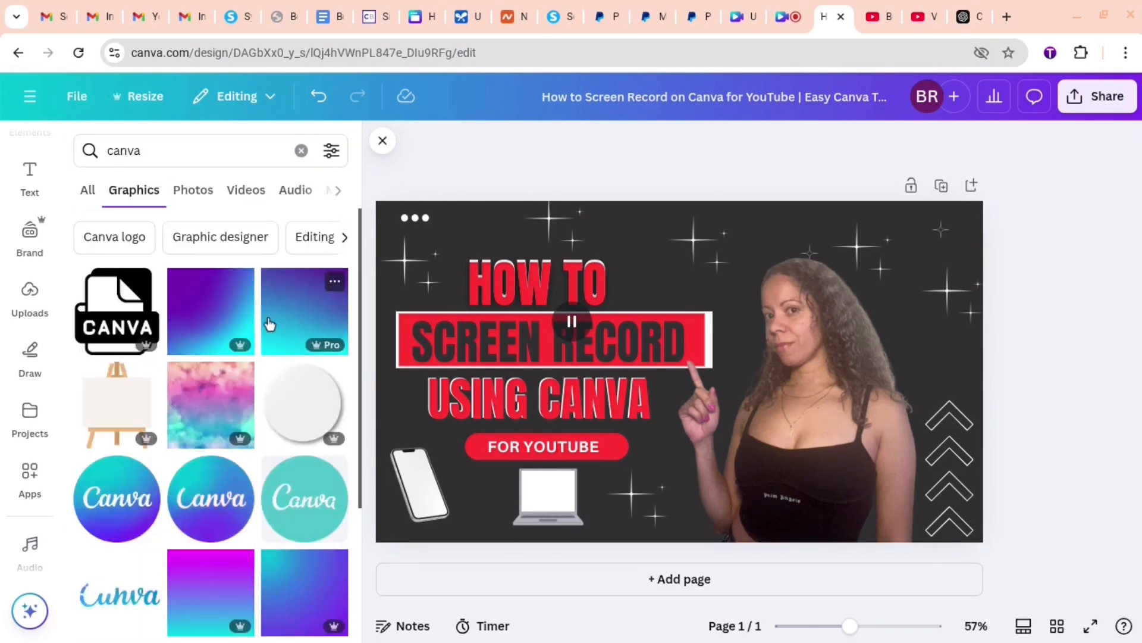
scroll(115, 318, "down", 3)
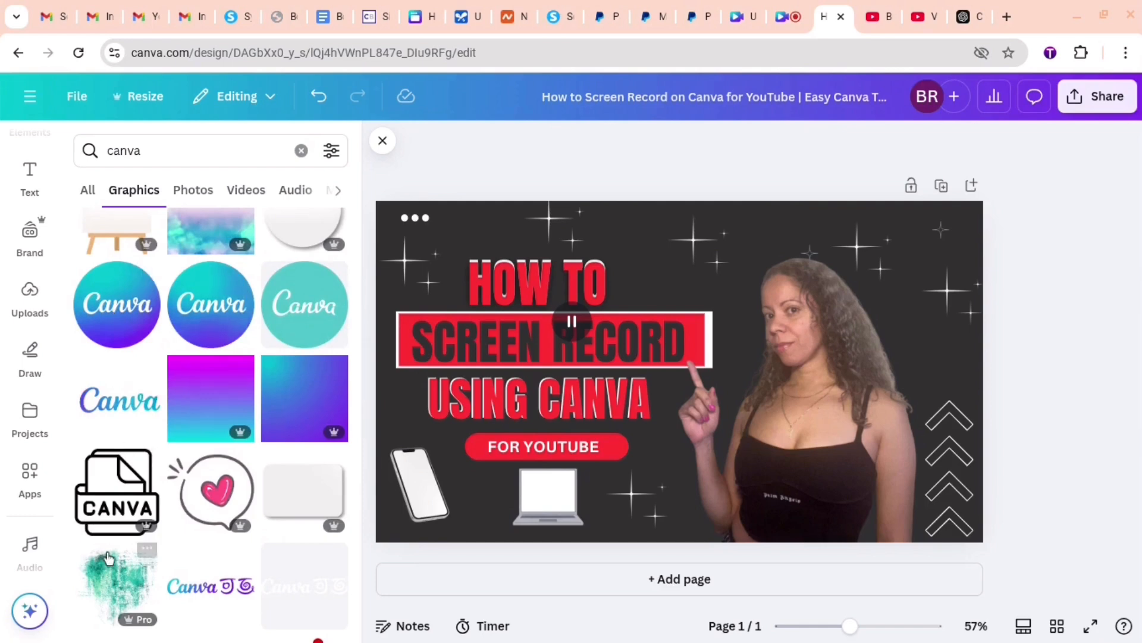
scroll(107, 558, "down", 10)
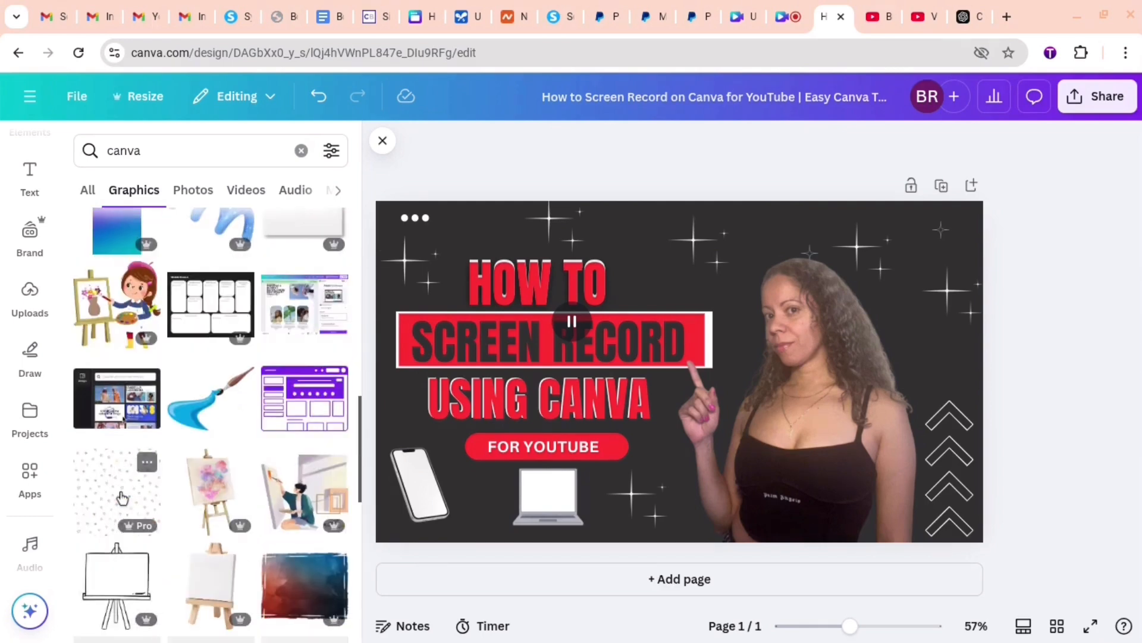
scroll(122, 498, "down", 10)
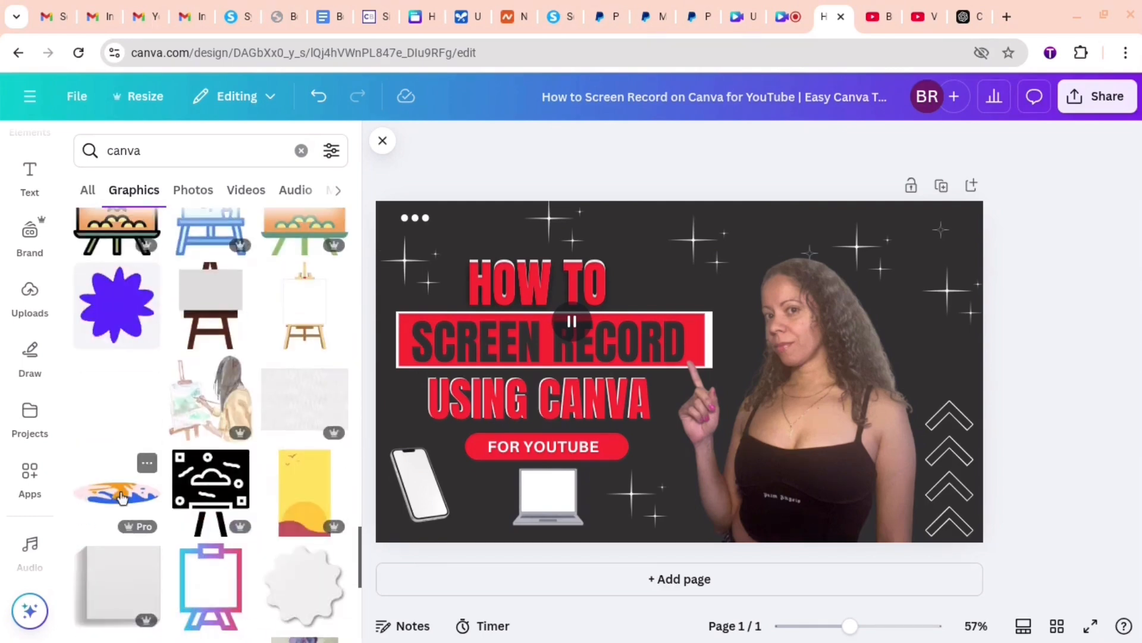
- Refine the graphics search to "canva logo" and look through the results for a usable logo
left_click(162, 150)
type("logo\\")
key("Return")
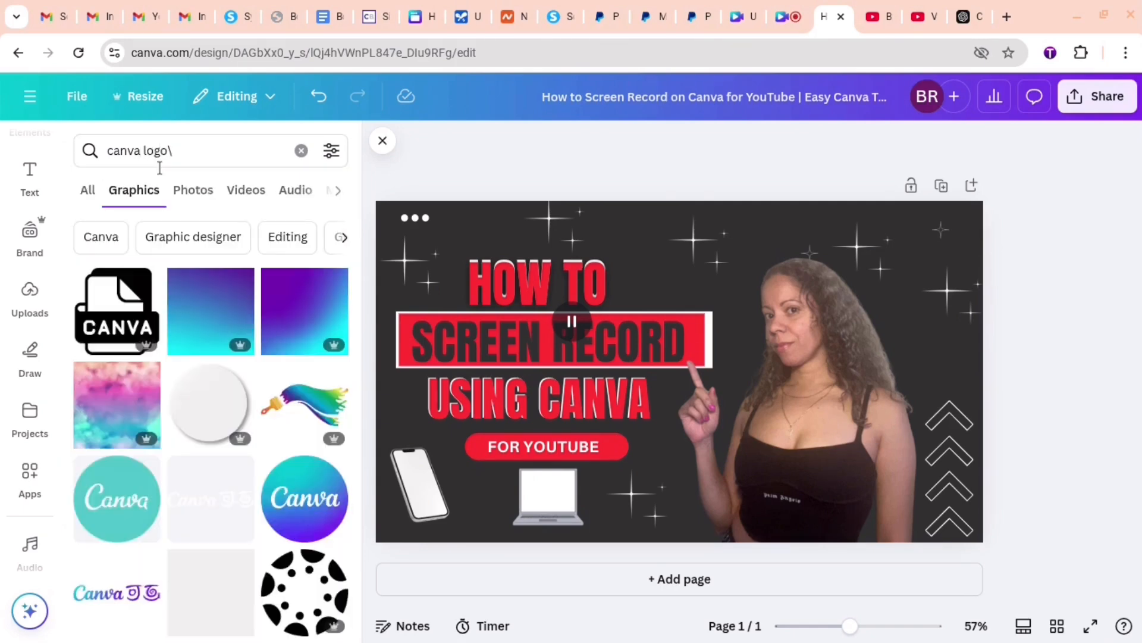
scroll(247, 498, "down", 5)
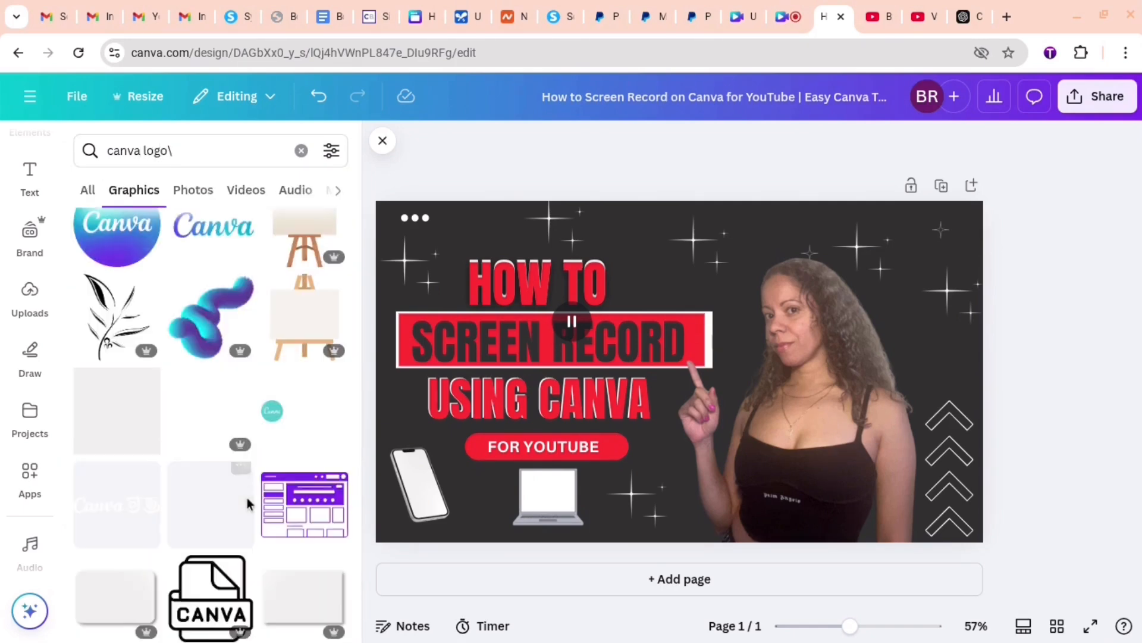
scroll(248, 497, "down", 10)
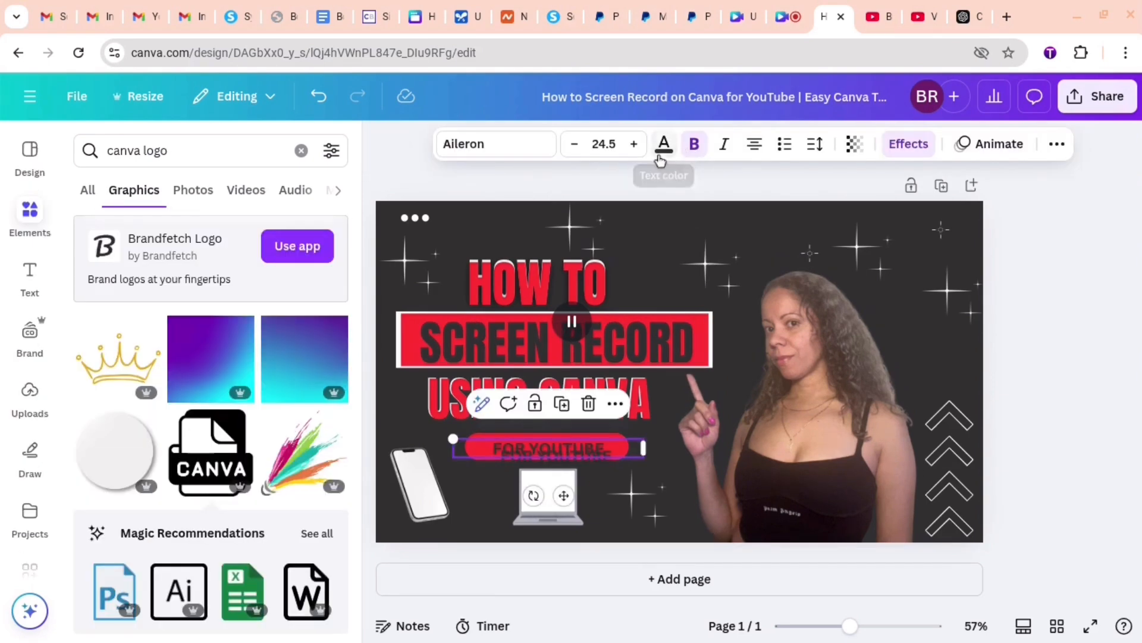
- Color the duplicate FOR YOUTUBE text white (#ffffff) and move it below the red bar, over the laptop
left_click(664, 145)
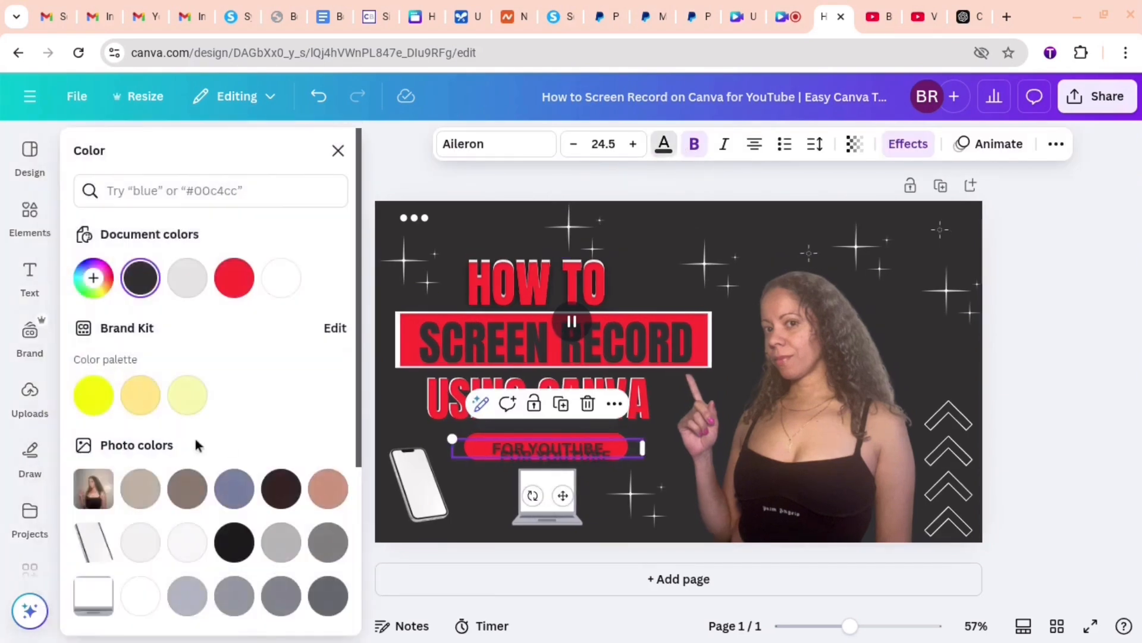
left_click(288, 280)
left_click_drag(506, 455, 492, 514)
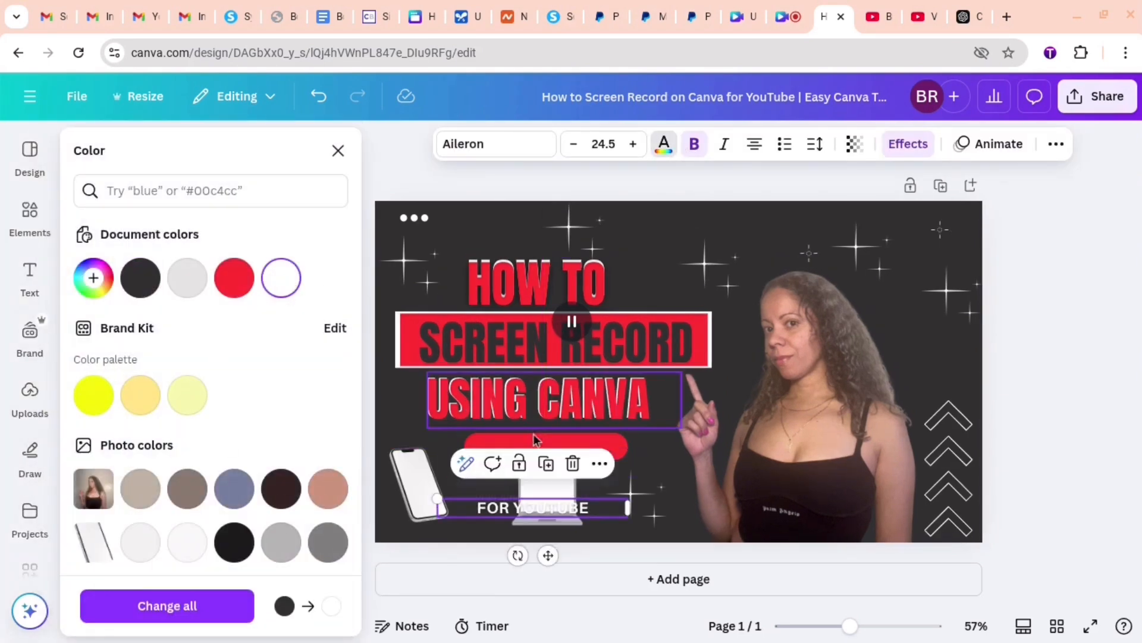
- Adjust the red bar behind the dark FOR YOUTUBE text and straighten it to horizontal
left_click(554, 458)
left_click_drag(553, 458, 460, 455)
left_click(511, 456)
left_click(511, 445)
key("Delete")
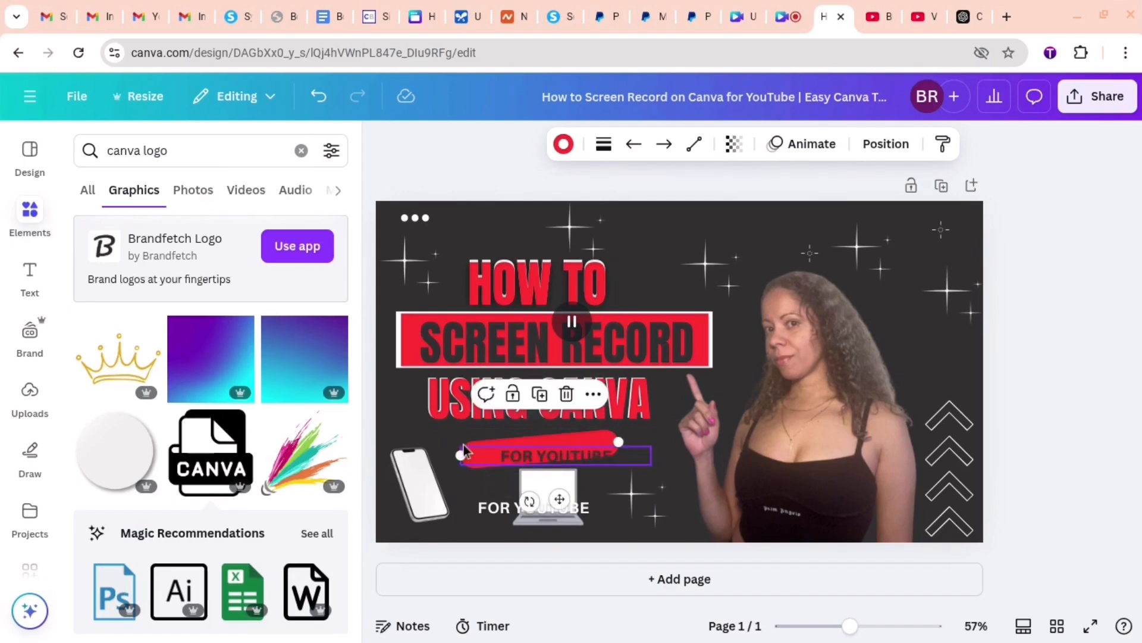
left_click(357, 99)
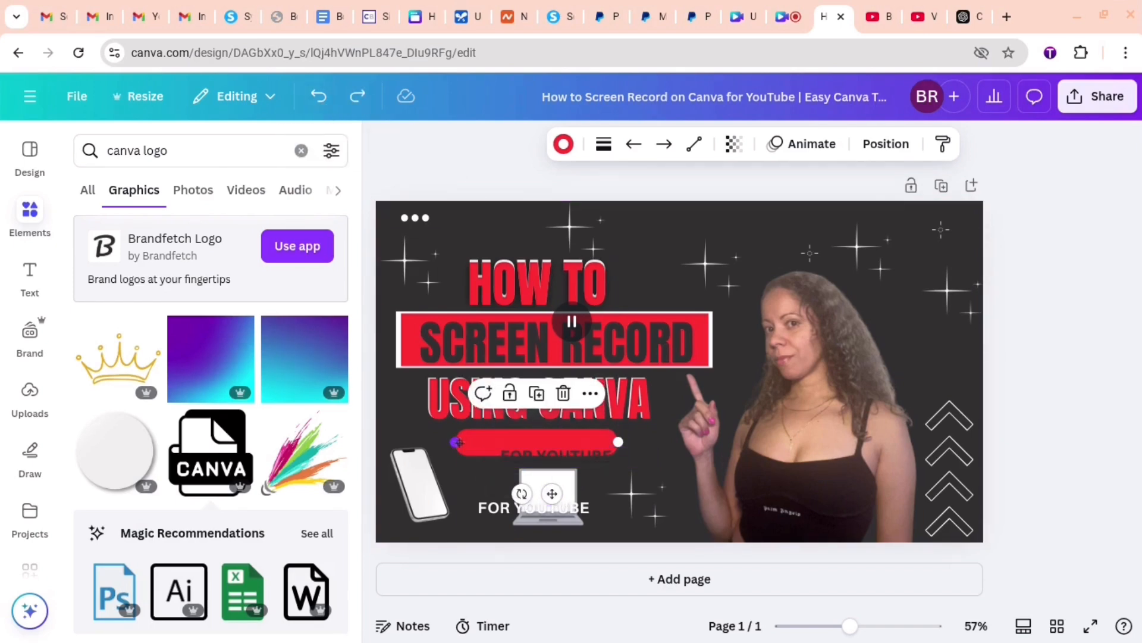
- Enlarge the dark FOR YOUTUBE text to size 29.3 and center it on the red bar
mouse_move(526, 454)
left_mouse_down()
mouse_move(524, 444)
mouse_move(541, 451)
left_mouse_up()
left_click_drag(453, 439, 415, 435)
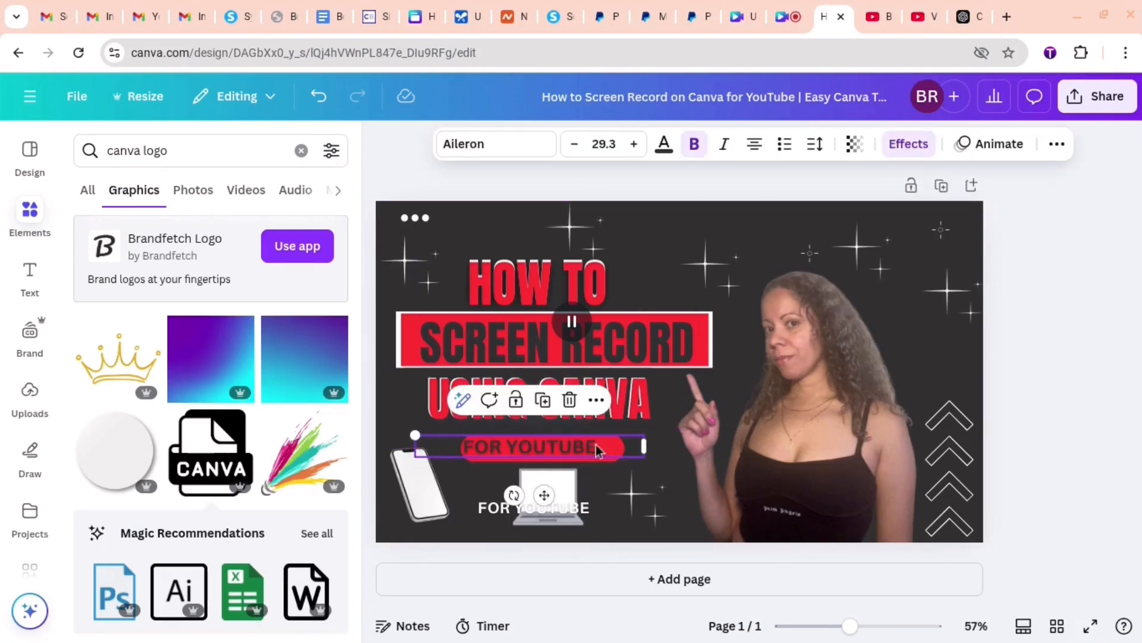
left_click(667, 419)
left_click_drag(526, 454, 536, 458)
left_click(418, 433)
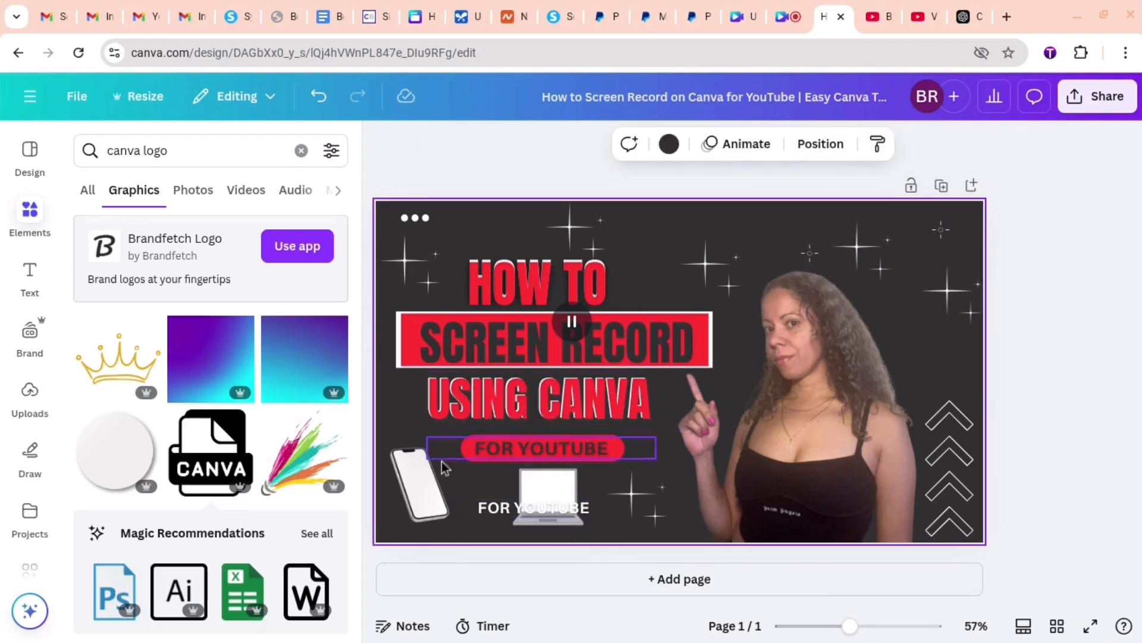
- Duplicate the enlarged dark FOR YOUTUBE text and recolor the copy white (#ffffff)
right_click(496, 458)
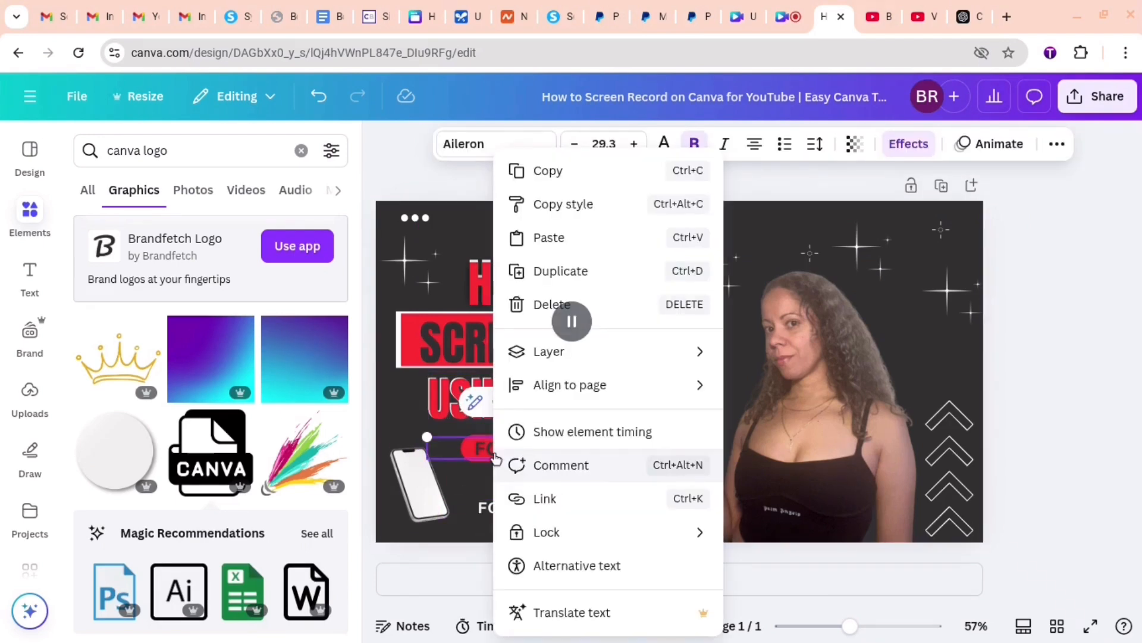
left_click(549, 269)
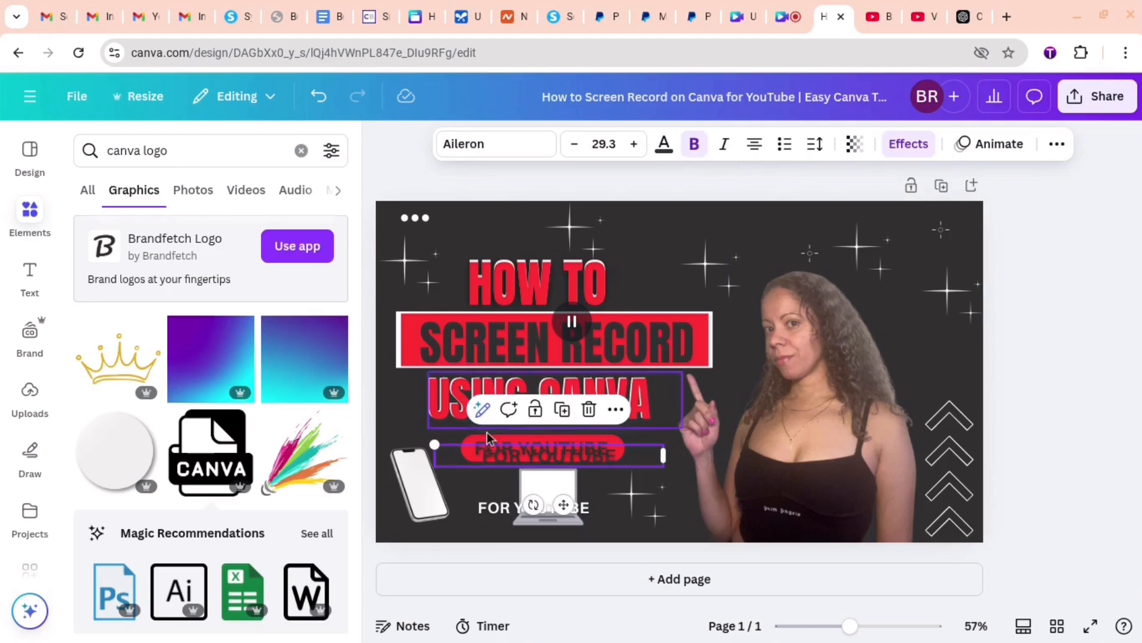
left_click_drag(470, 472, 462, 464)
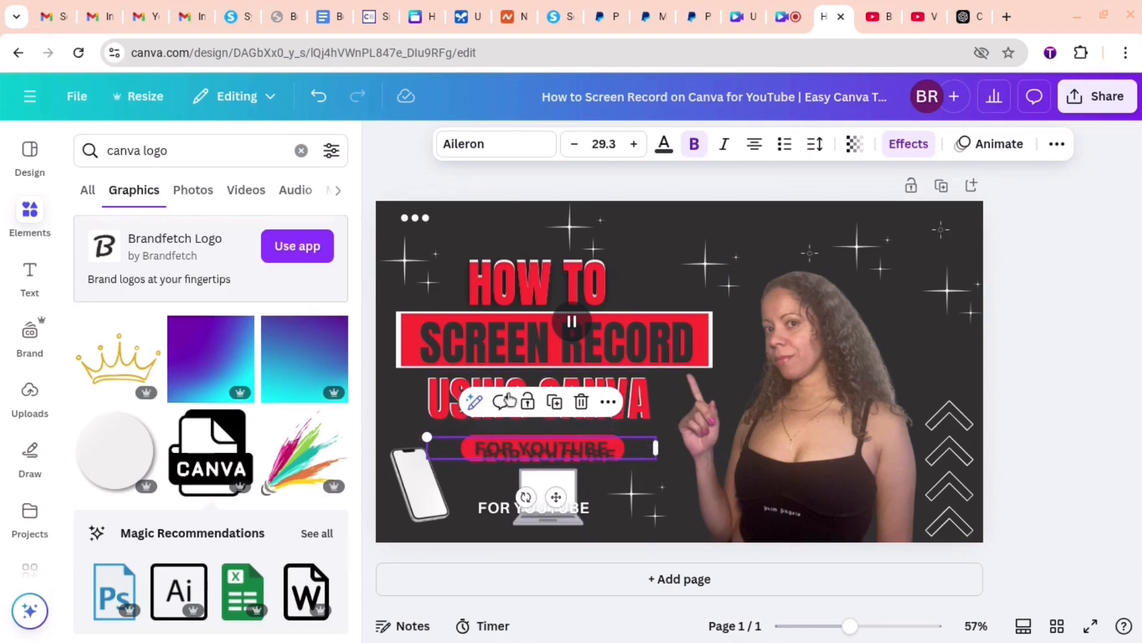
left_click(664, 144)
left_click(234, 277)
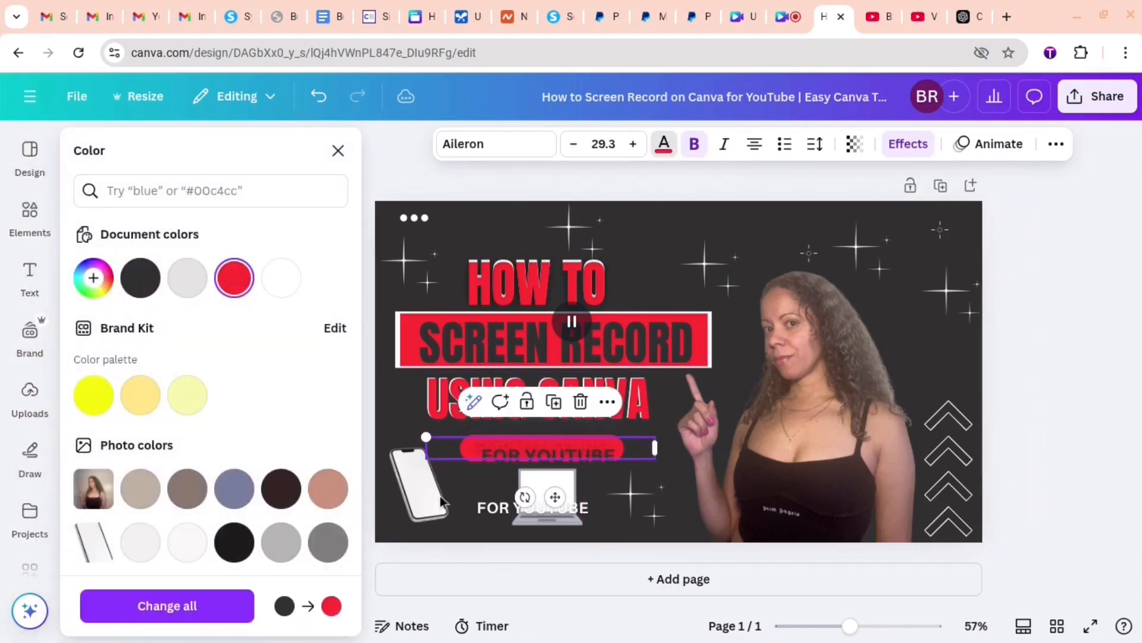
left_click_drag(479, 454, 481, 459)
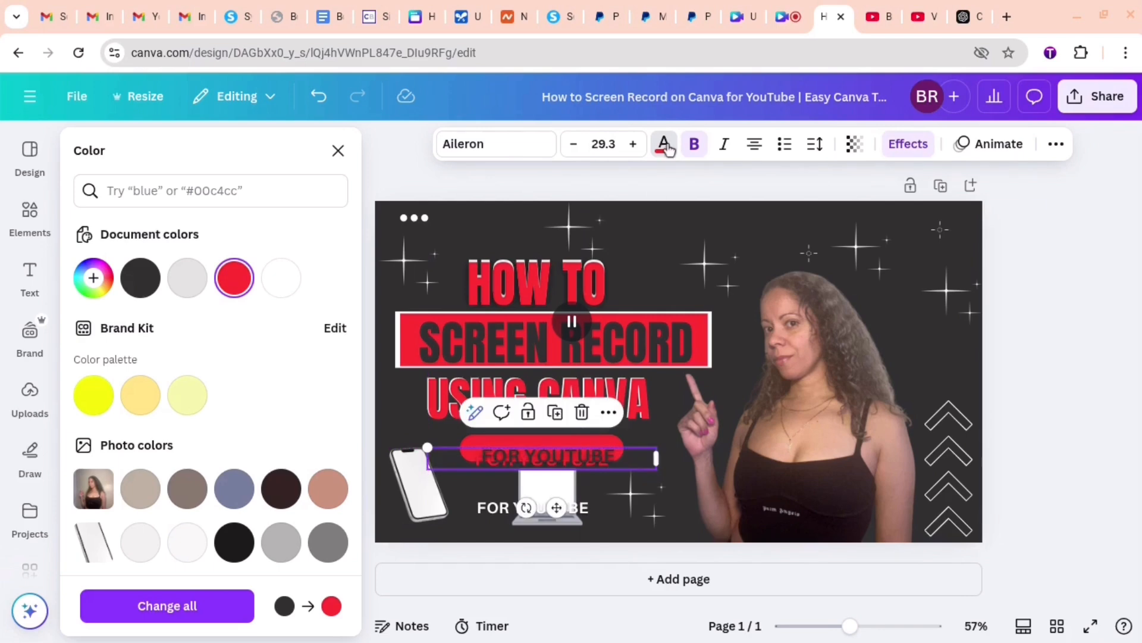
left_click(664, 146)
left_click(664, 146)
left_click(281, 277)
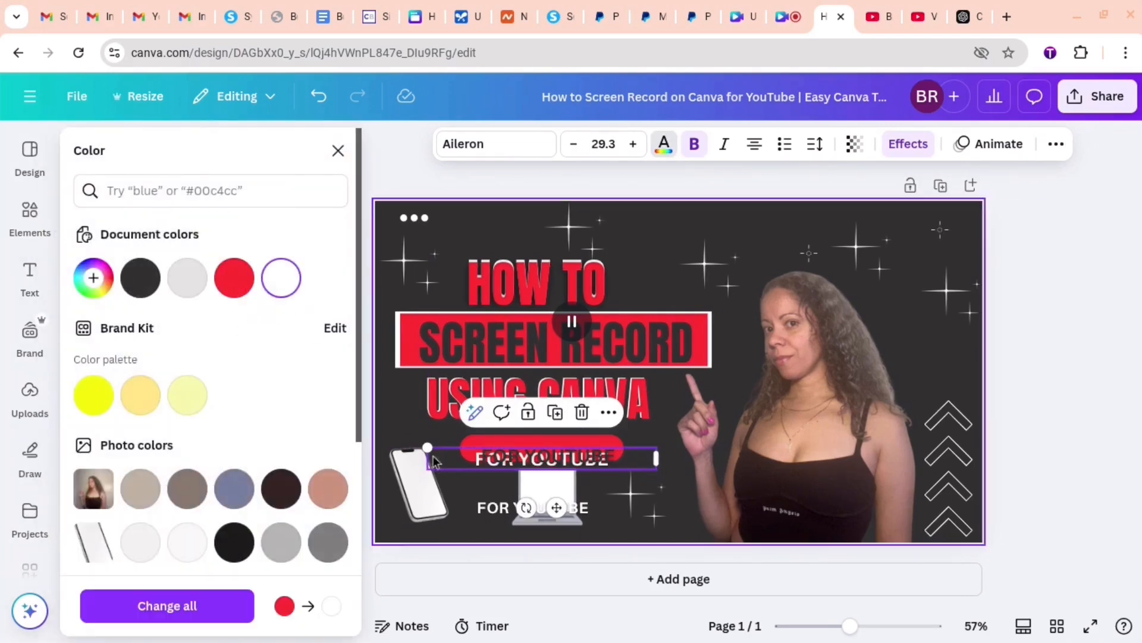
- Layer the white and dark FOR YOUTUBE copies on the red bar with a slight offset for an outline effect
mouse_move(487, 463)
left_mouse_down()
mouse_move(488, 445)
mouse_move(507, 460)
mouse_move(501, 450)
left_mouse_up()
left_click(515, 460)
left_click(492, 476)
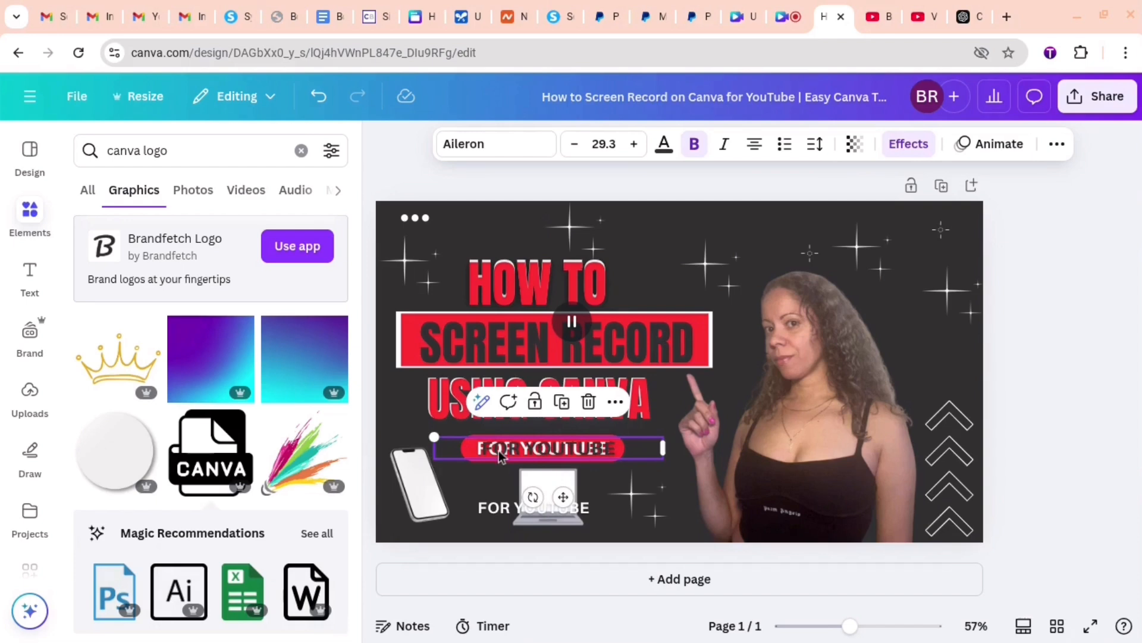
left_click(504, 456)
left_click(861, 626)
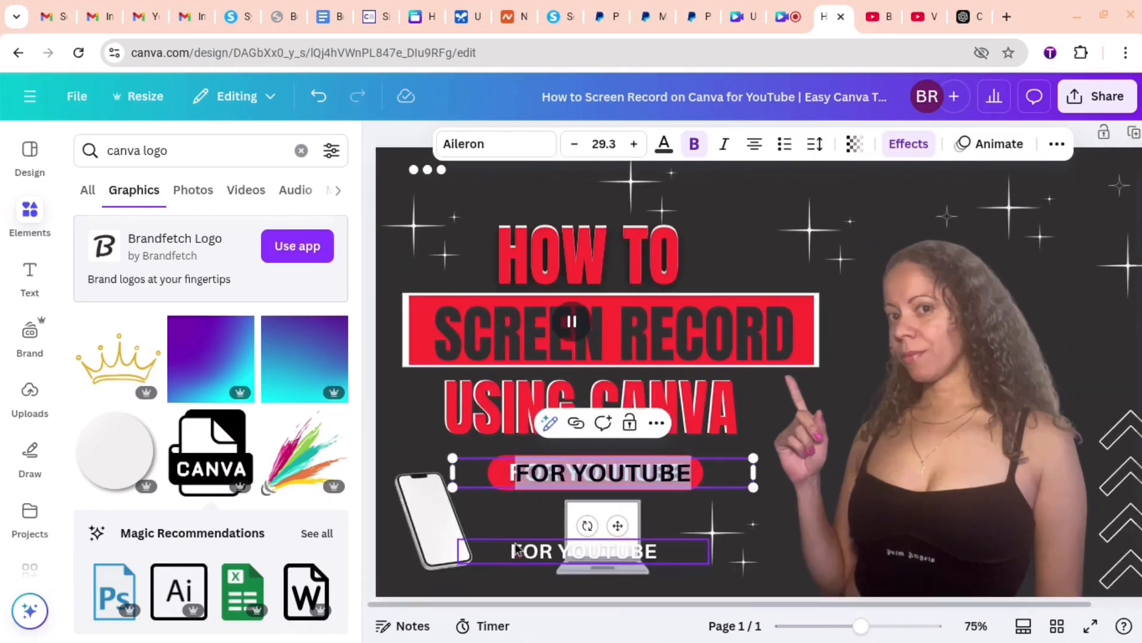
left_click(515, 525)
left_click_drag(619, 473, 611, 472)
- Delete the leftover white FOR YOUTUBE text over the laptop graphic
left_click(791, 250)
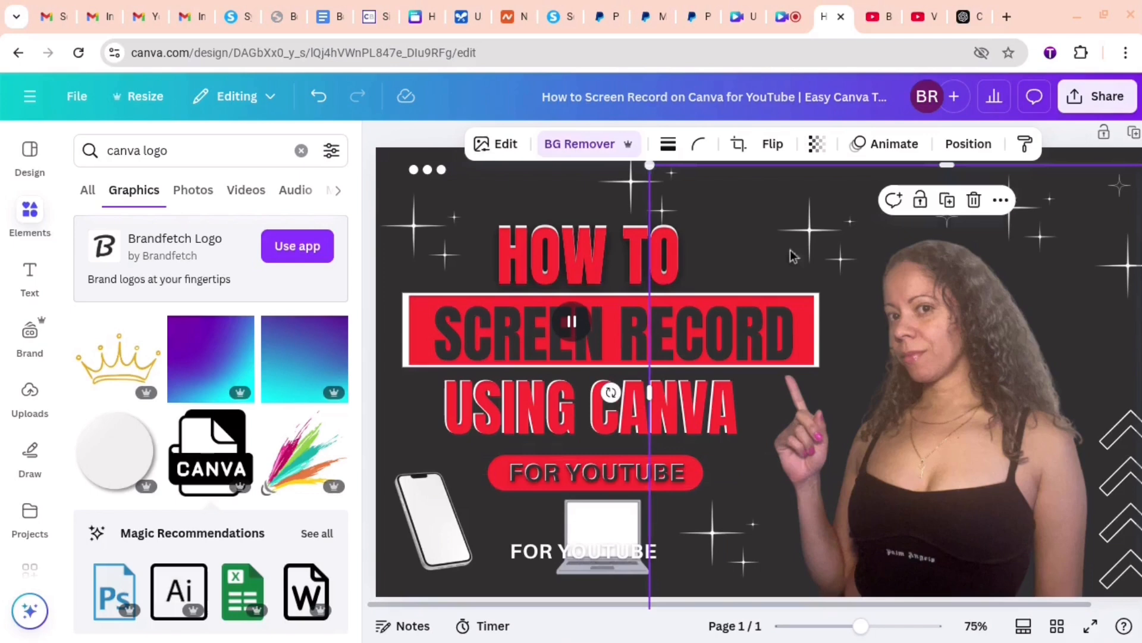
left_click(617, 557)
key("Delete")
- Search the elements library for "record" and place the bracketed REC graphic, scaled down, above the HOW TO headline
left_click(301, 150)
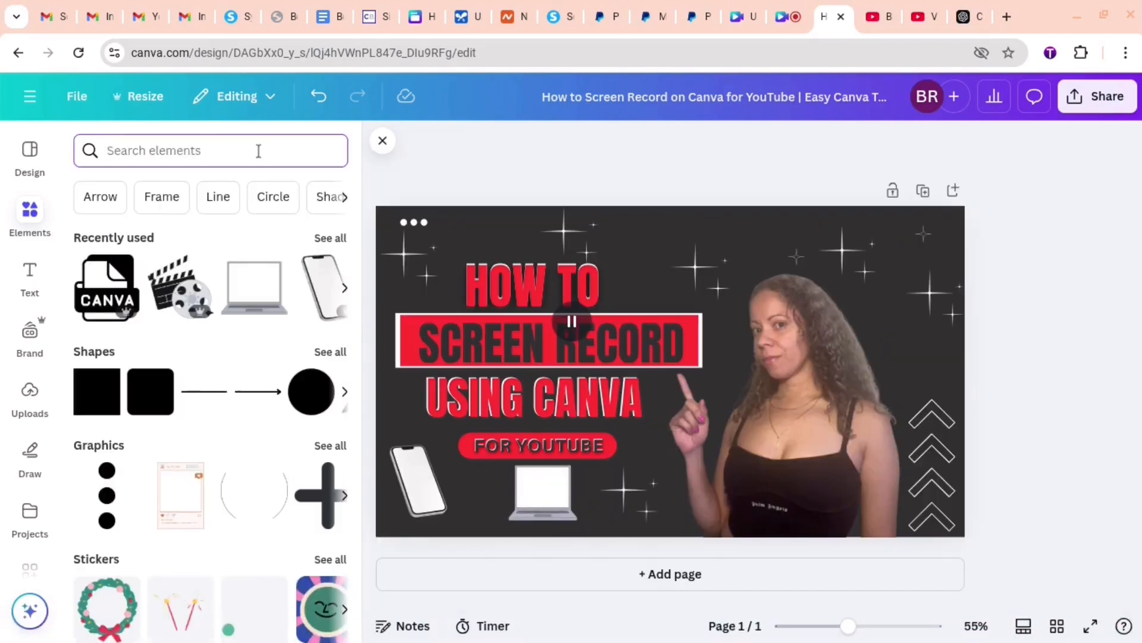
left_click(228, 152)
type("record")
key("Return")
scroll(179, 357, "down", 4)
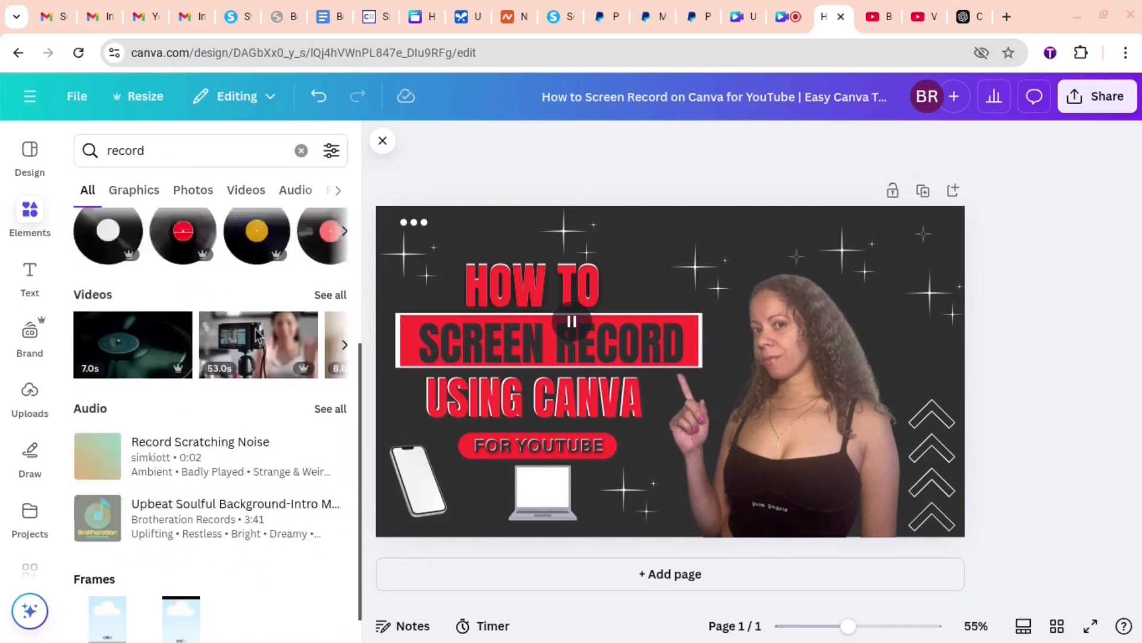
scroll(178, 357, "up", 4)
left_click(118, 329)
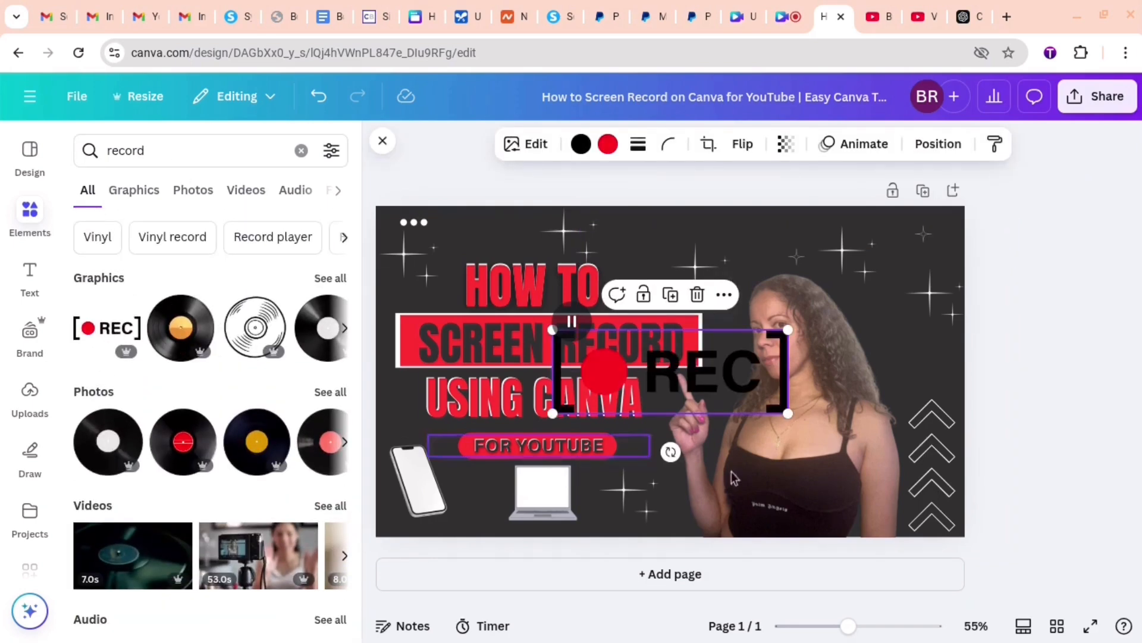
left_click_drag(788, 413, 608, 357)
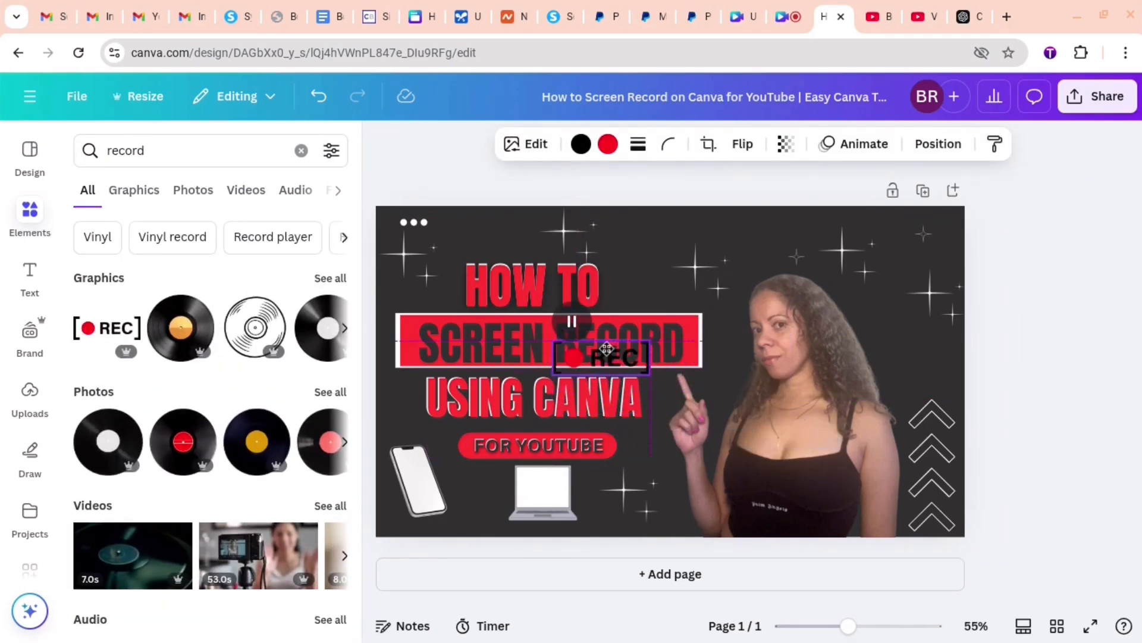
left_click_drag(644, 239, 647, 246)
- Search the elements library for "shape" and add a yellow square to the thumbnail
left_click(27, 206)
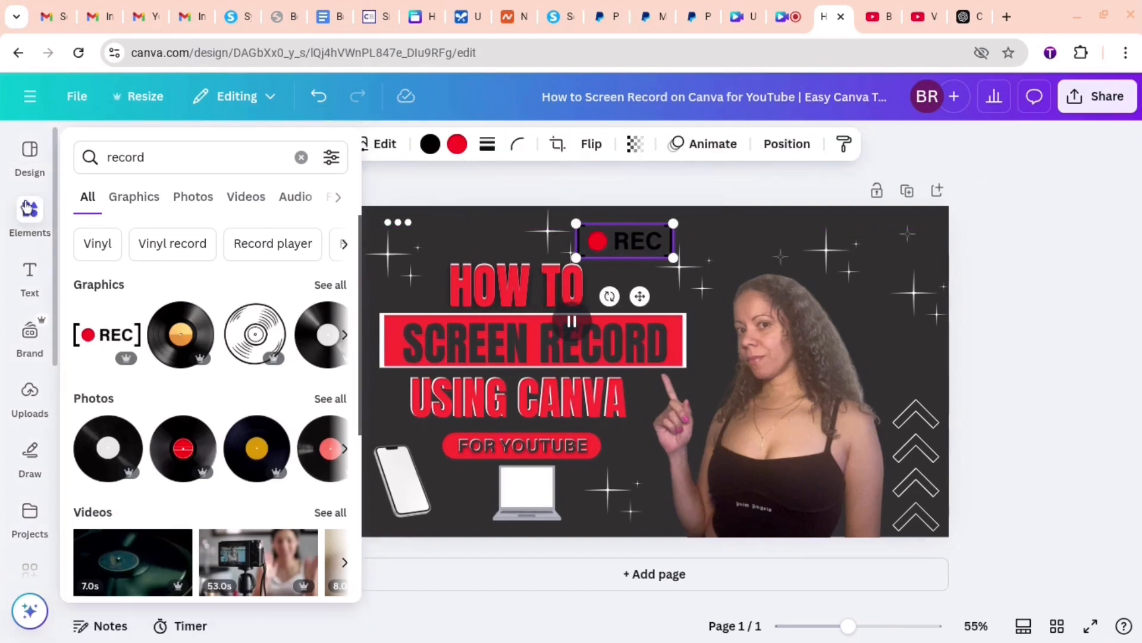
left_click(301, 158)
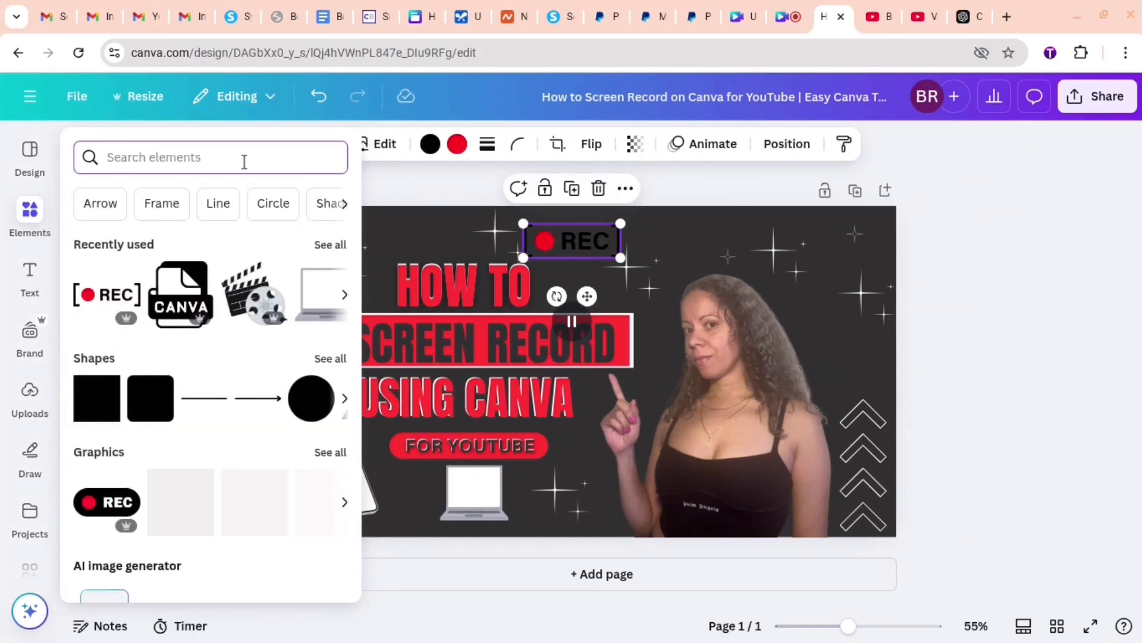
left_click(243, 161)
type("shape")
key("Return")
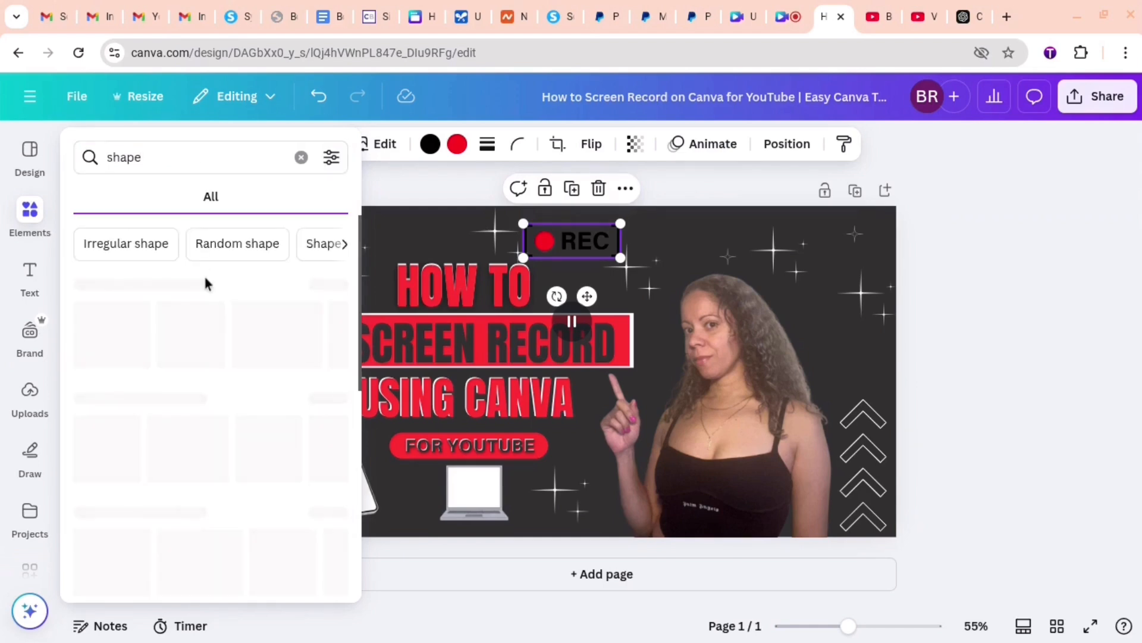
left_click(99, 339)
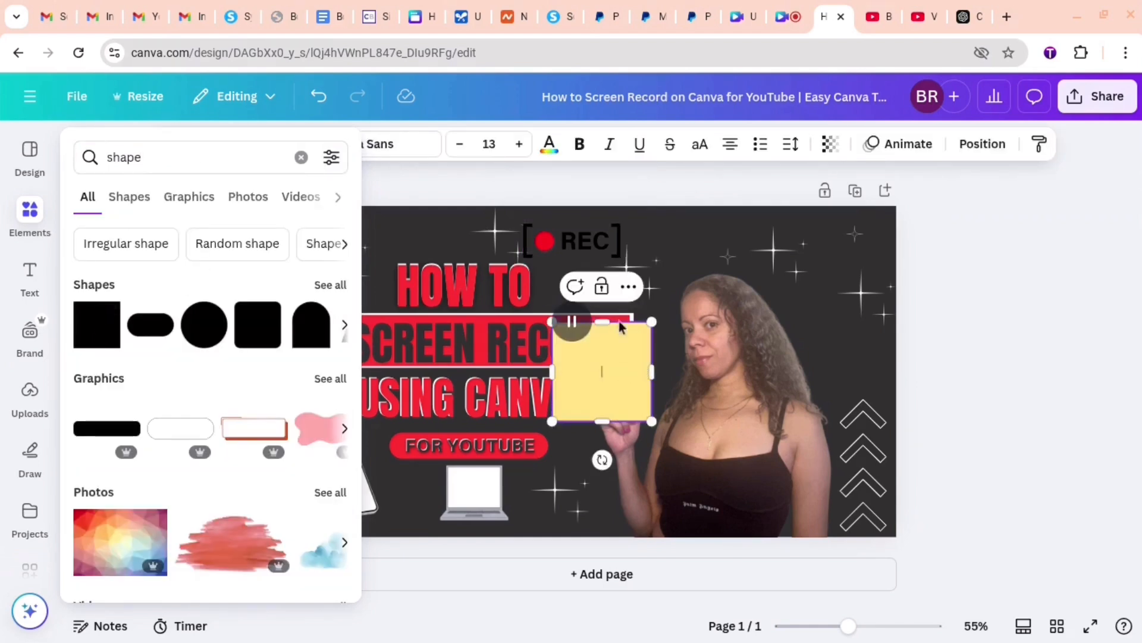
- Recolor the yellow square white and send it one layer backward behind the REC graphic
left_click(549, 157)
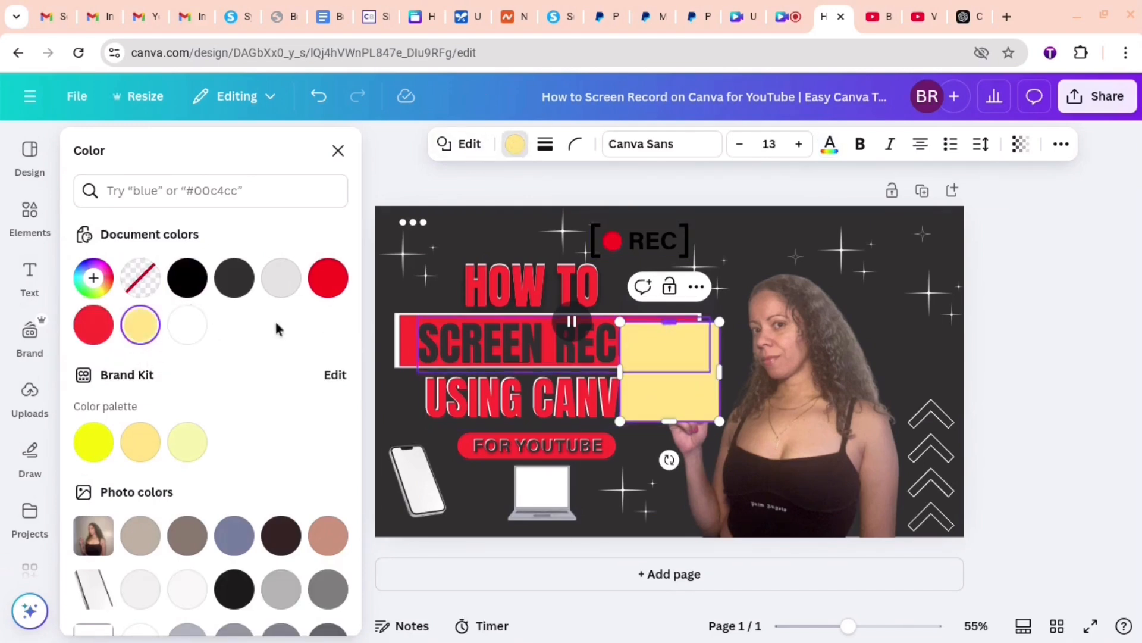
left_click(186, 325)
left_click_drag(617, 244, 648, 298)
left_click(663, 365)
left_click_drag(662, 365, 663, 310)
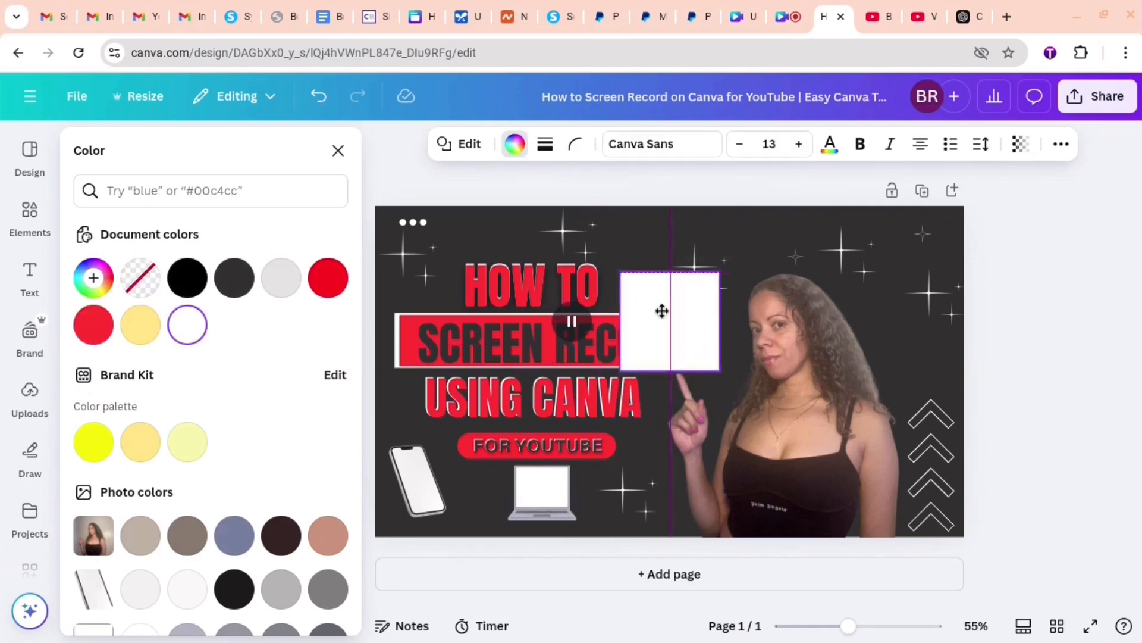
right_click(663, 313)
mouse_move(729, 352)
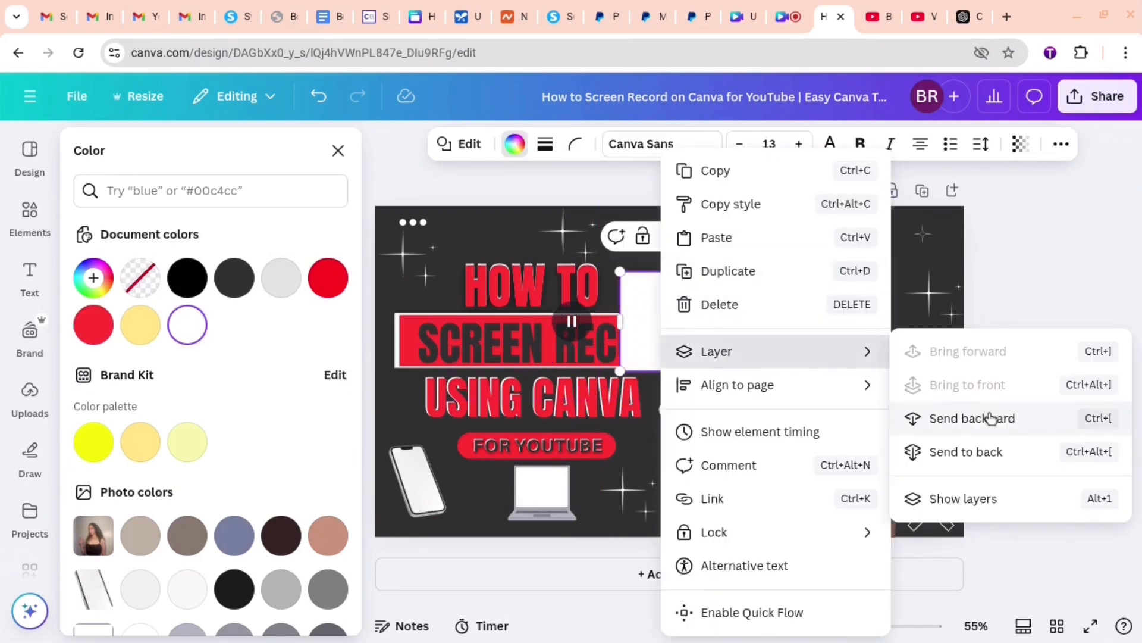
left_click(990, 416)
- Reduce the white square to a rectangle that closely fits behind the REC graphic as its background
left_click_drag(682, 368, 693, 284)
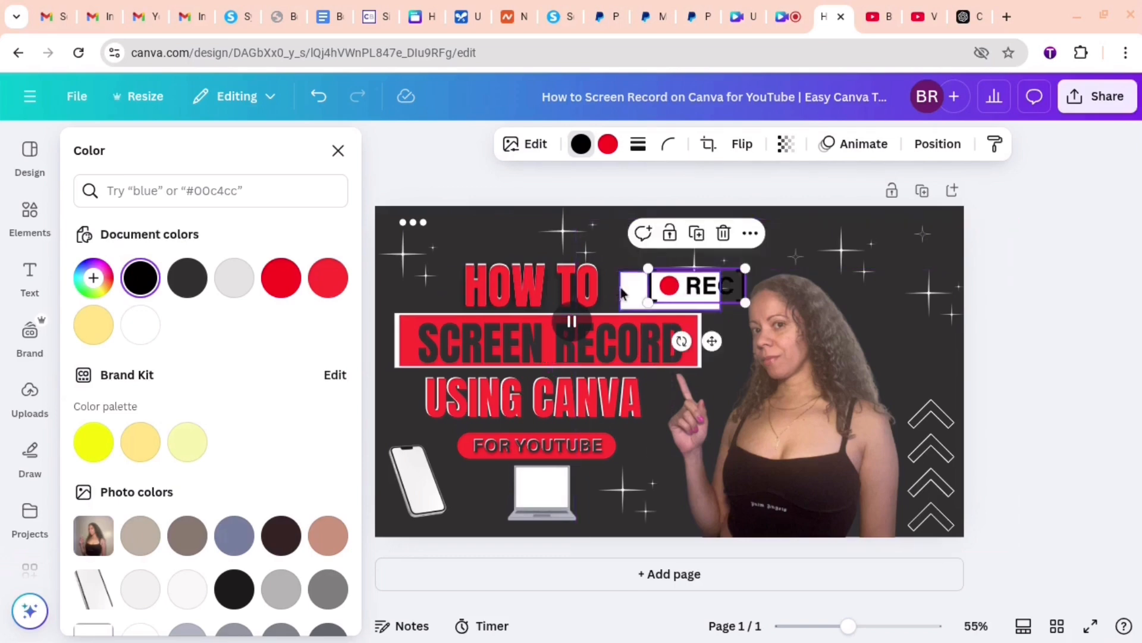
left_click(629, 294)
left_click_drag(620, 291, 685, 288)
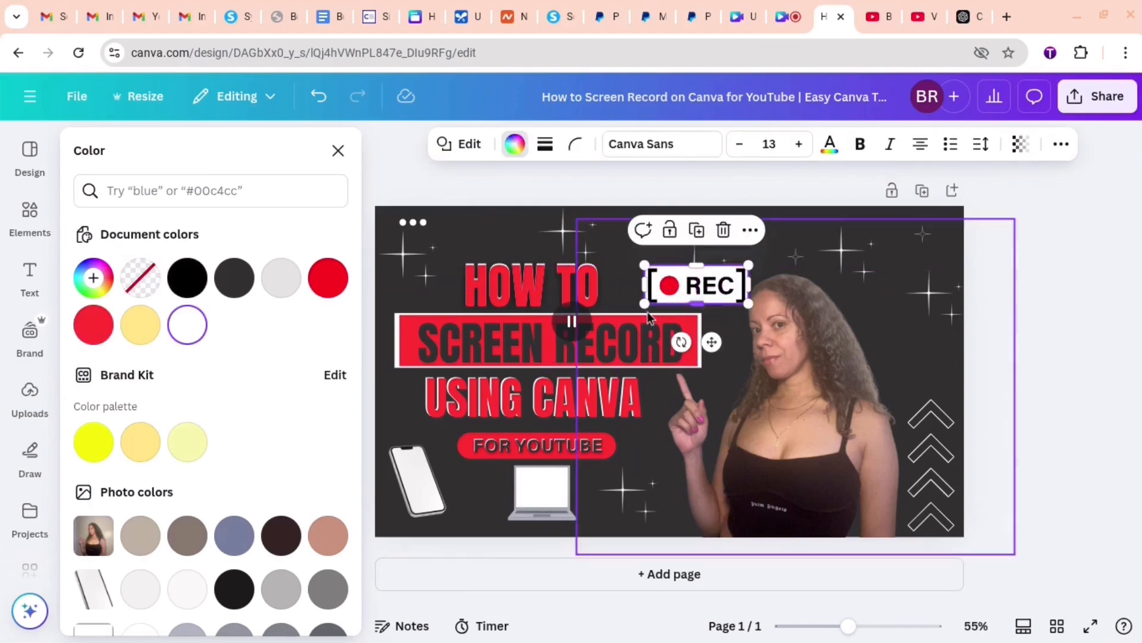
key("Escape")
left_click(979, 338)
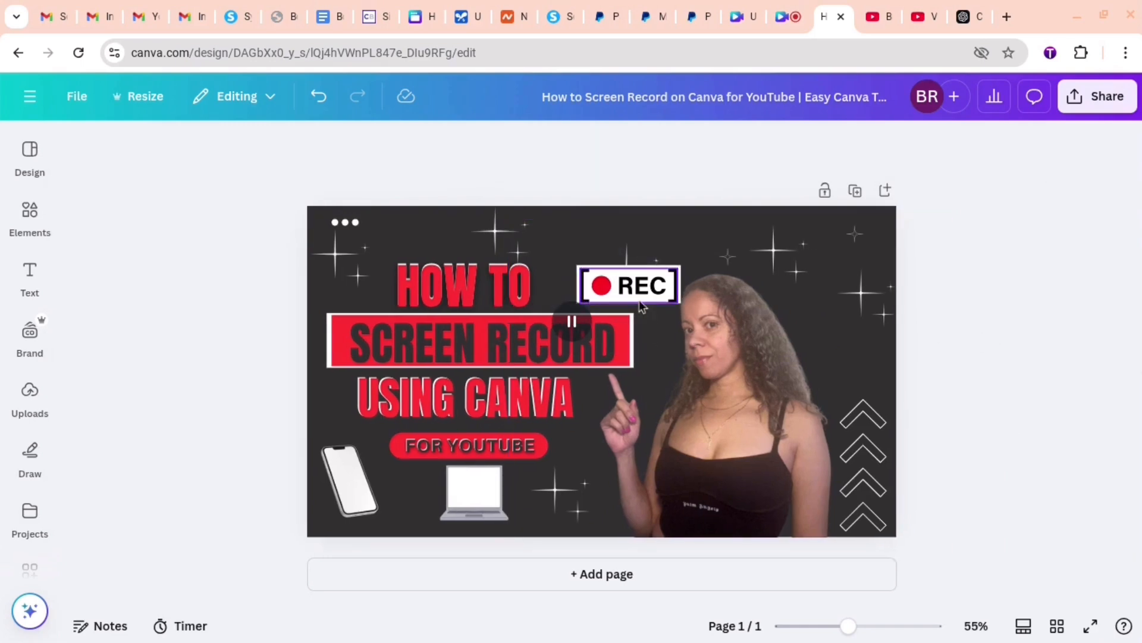
- Move the woman's photo down out of the way and group the REC graphic with its white background
left_click(584, 285)
left_click(586, 288)
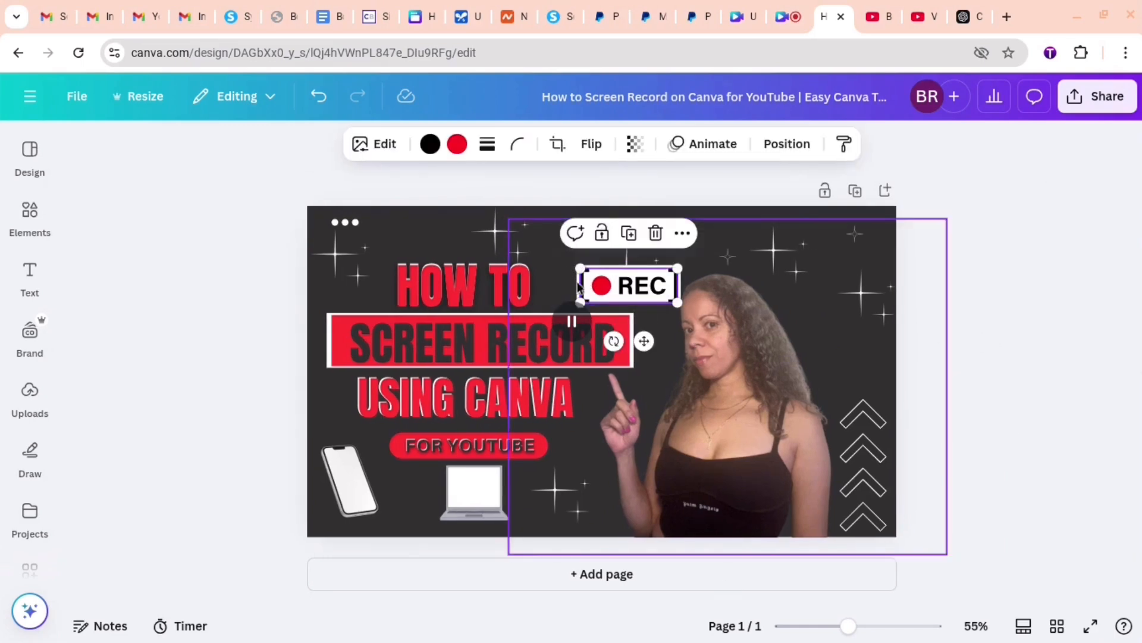
left_click(583, 287)
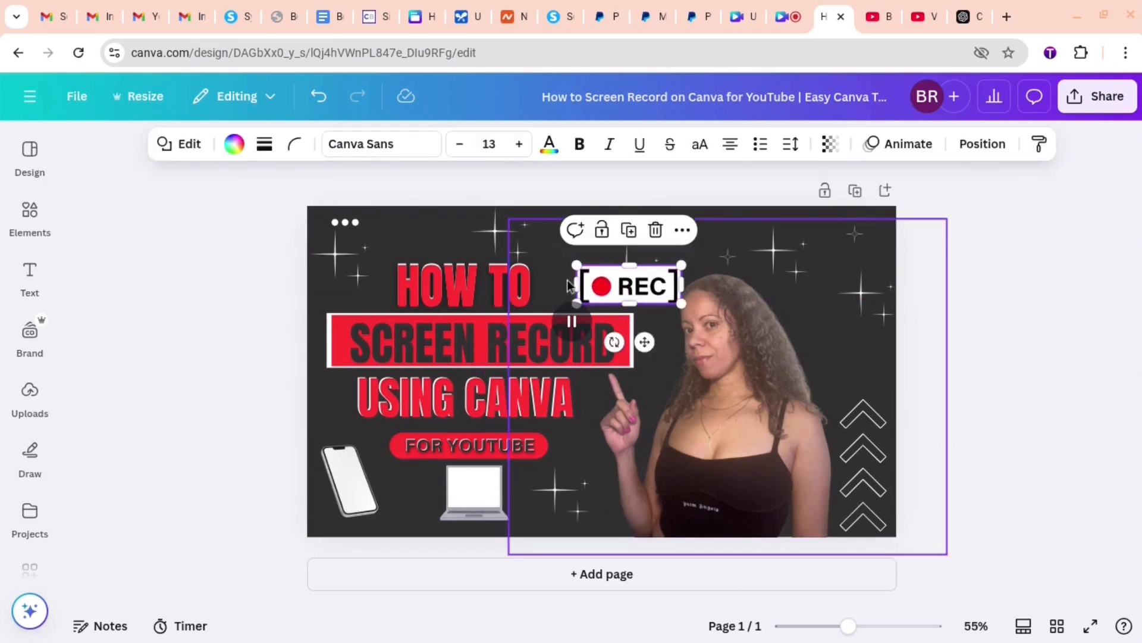
left_click_drag(748, 334, 766, 432)
left_click(619, 296)
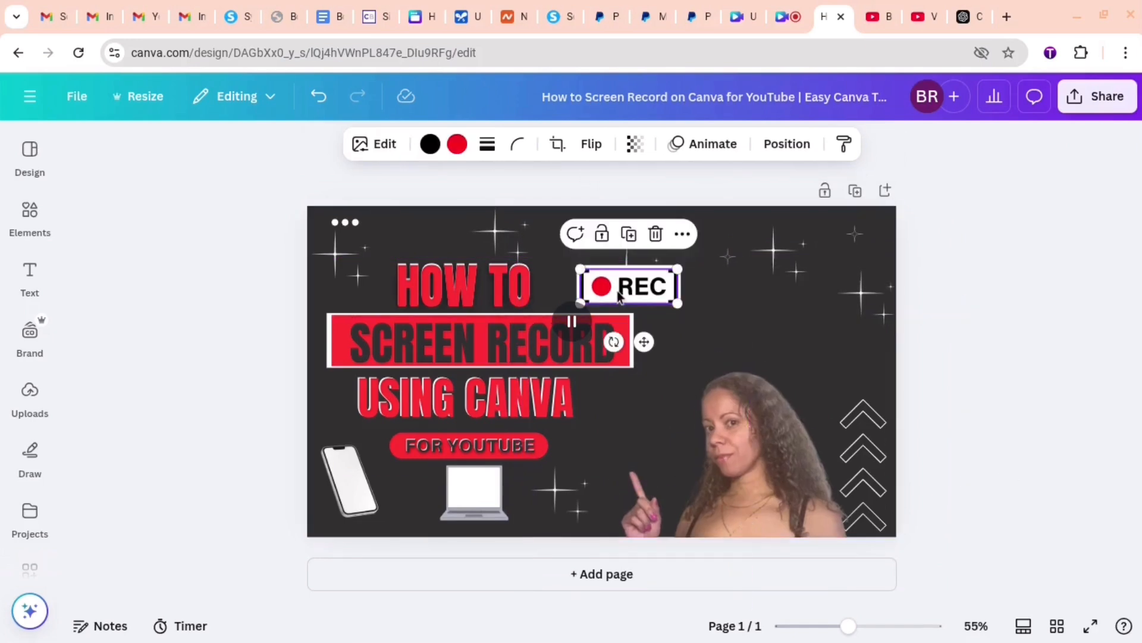
left_click_drag(619, 295, 617, 293)
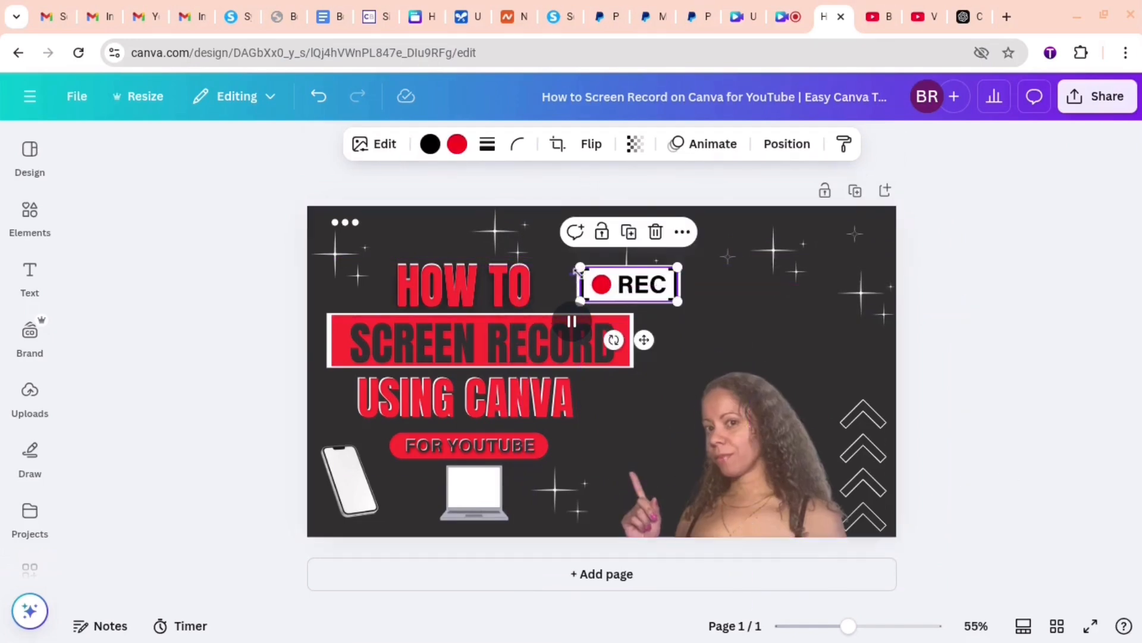
left_click(591, 283, "shift")
left_click(575, 231)
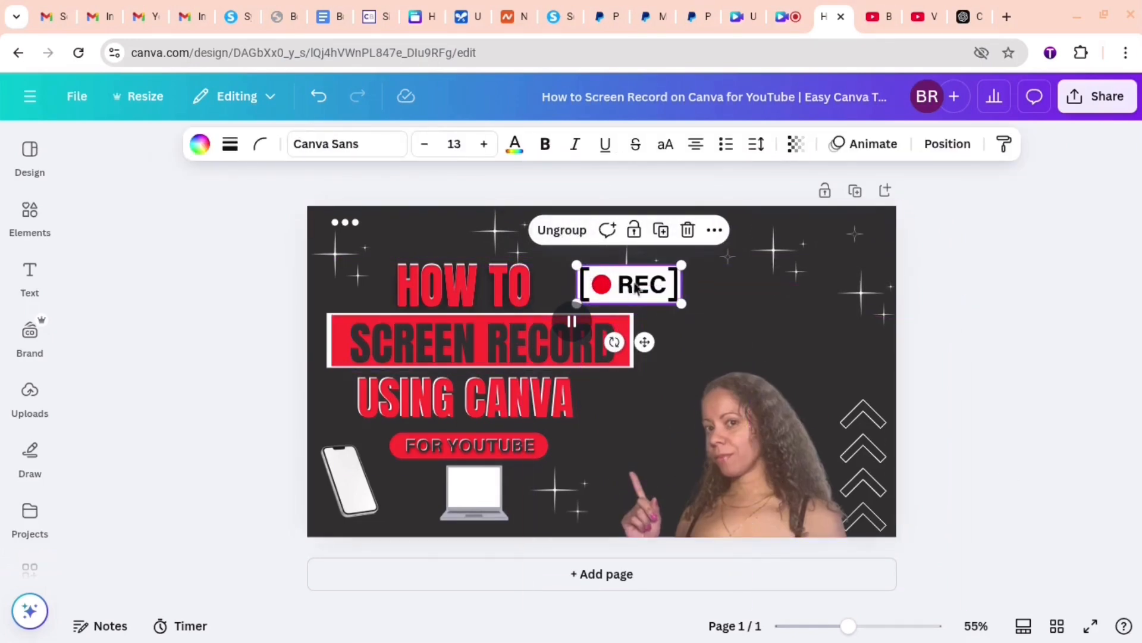
- Scale down the REC group and place it below the headline near the laptop, shifting the nearby sparkle and the photo aside
left_click_drag(677, 301, 661, 297)
left_click_drag(630, 283, 611, 460)
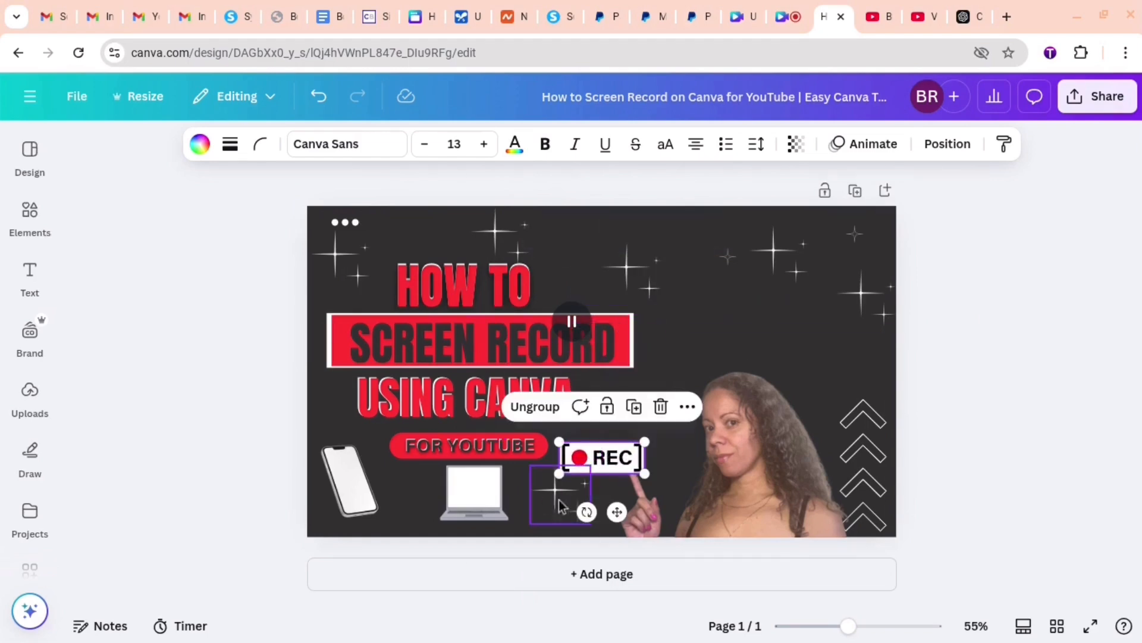
left_click_drag(568, 500, 590, 427)
left_click_drag(674, 481, 774, 464)
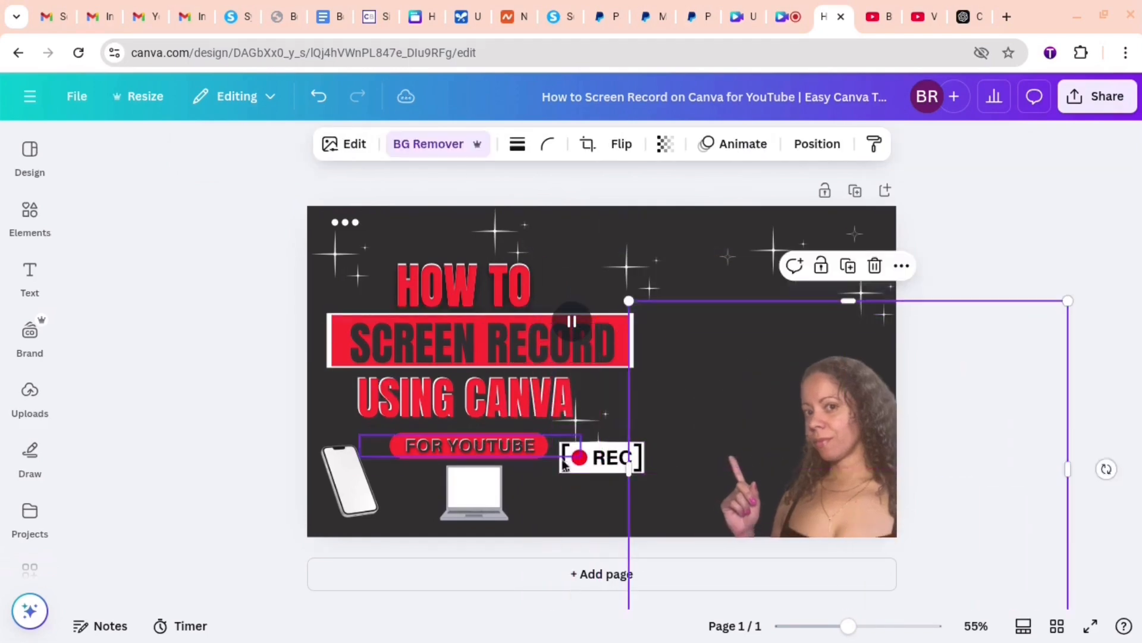
- Shrink the REC group further, place it level beside the laptop graphic and clear of the FOR YOUTUBE bar
left_click_drag(609, 469, 600, 482)
left_click_drag(561, 523, 557, 524)
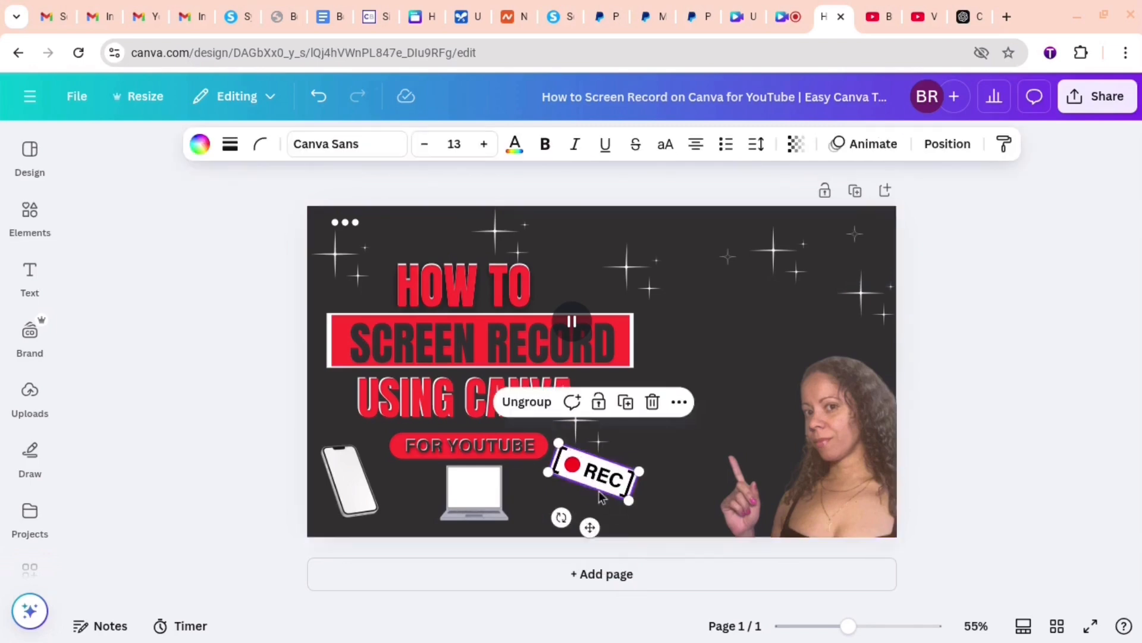
left_click(552, 486)
left_click_drag(571, 474, 569, 496)
left_click_drag(624, 523, 617, 514)
left_click_drag(552, 534, 572, 554)
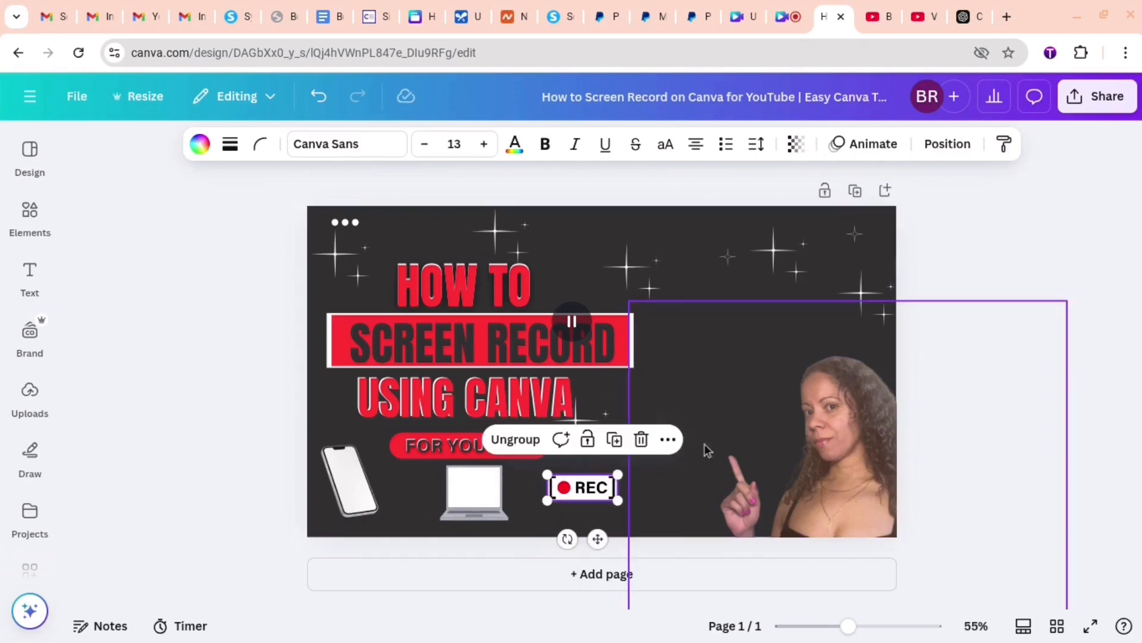
- Return the woman's photo to its place beside the headline and move the sparkle near CANVA to the thumbnail's upper edge
left_click(576, 424)
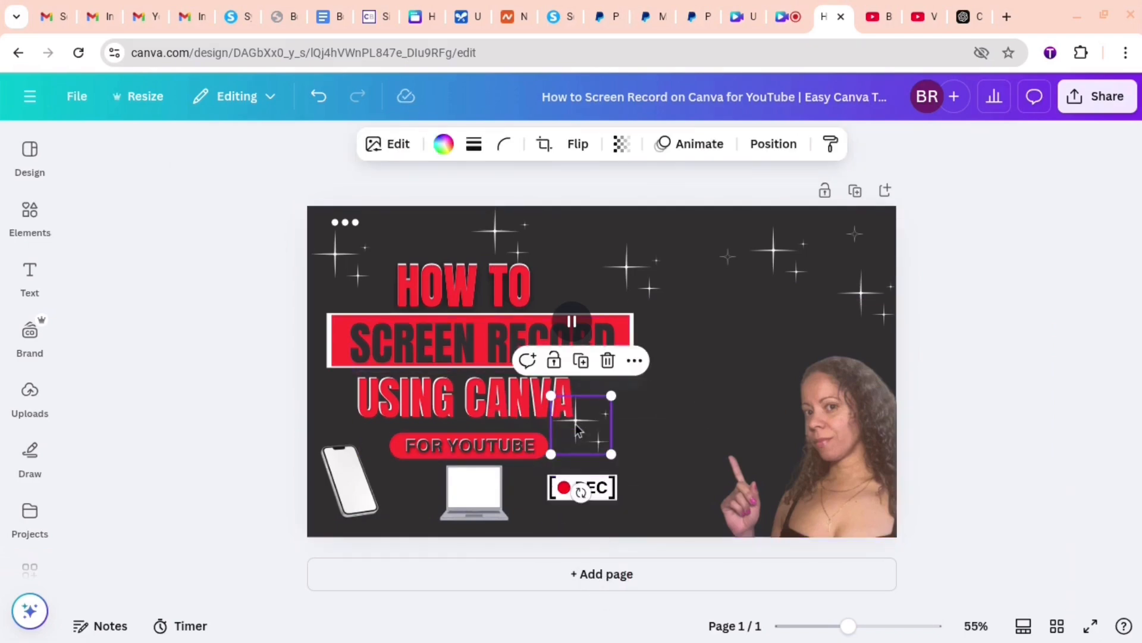
left_click_drag(836, 476, 721, 390)
left_click(602, 450)
left_click_drag(602, 450, 689, 204)
left_click(1063, 260)
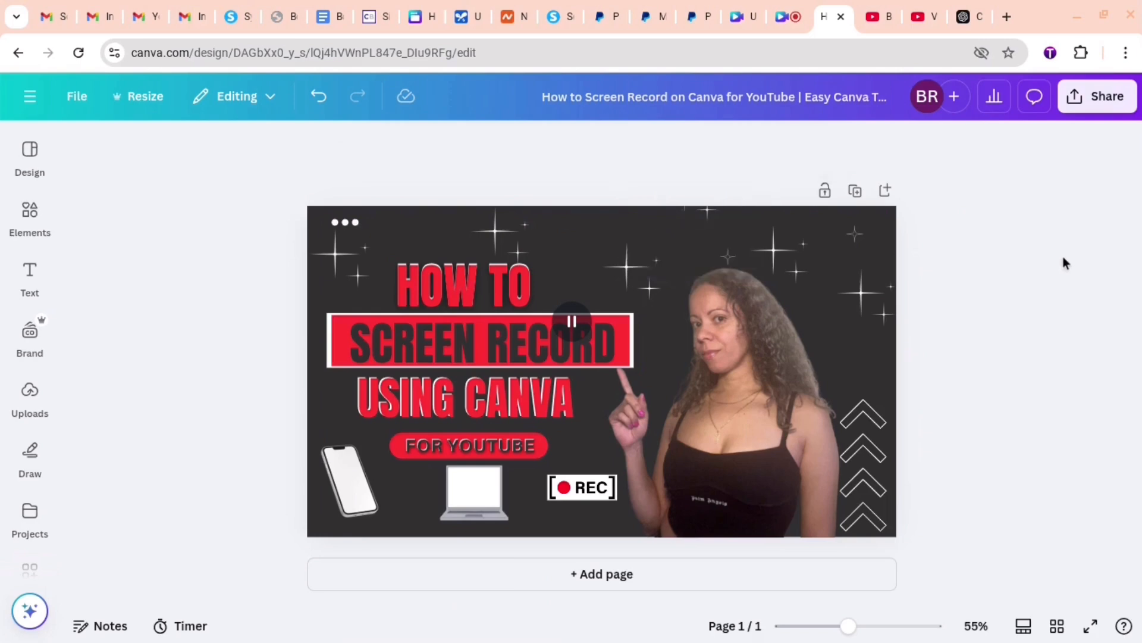
- Nudge the sparkle above HOW TO upward and slightly enlarge the woman's photo
left_click(494, 237)
left_click_drag(493, 231, 507, 204)
left_click(759, 437)
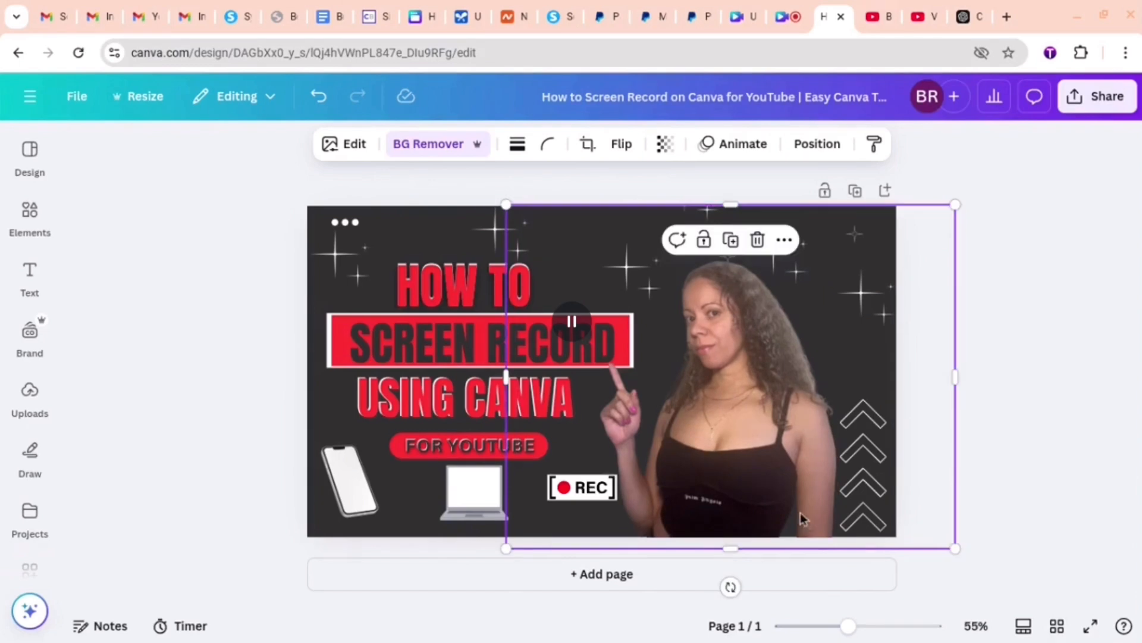
left_click(1077, 416)
- Nudge the laptop graphic, raise the REC group slightly and tilt it a little clockwise
left_click_drag(486, 495, 481, 497)
left_click_drag(567, 498, 568, 485)
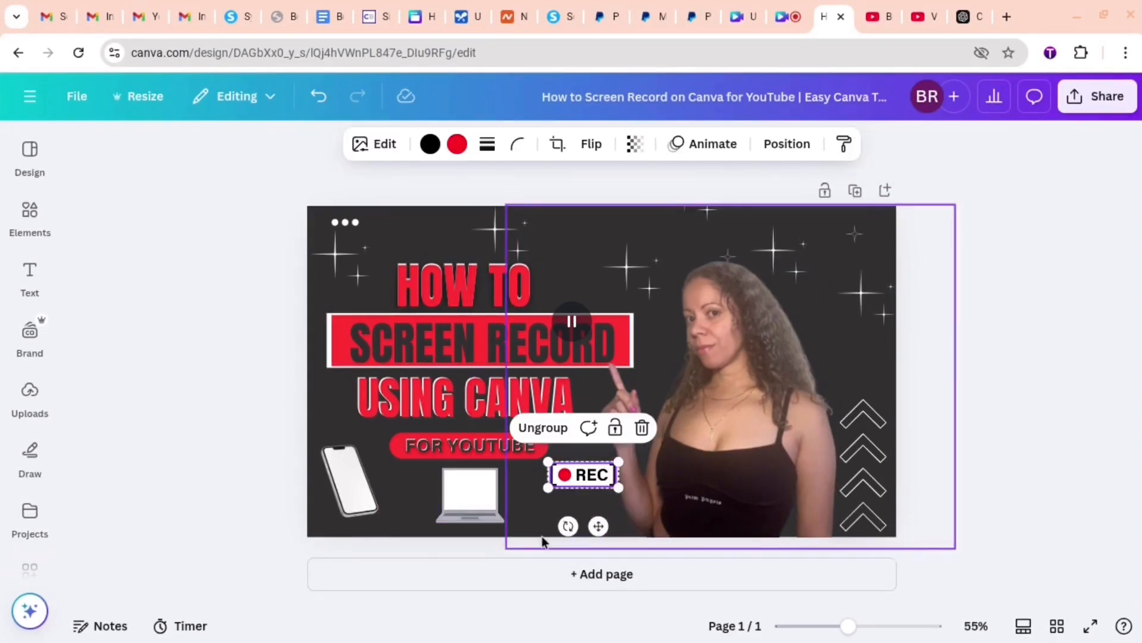
left_click_drag(566, 524, 558, 525)
left_click(919, 402)
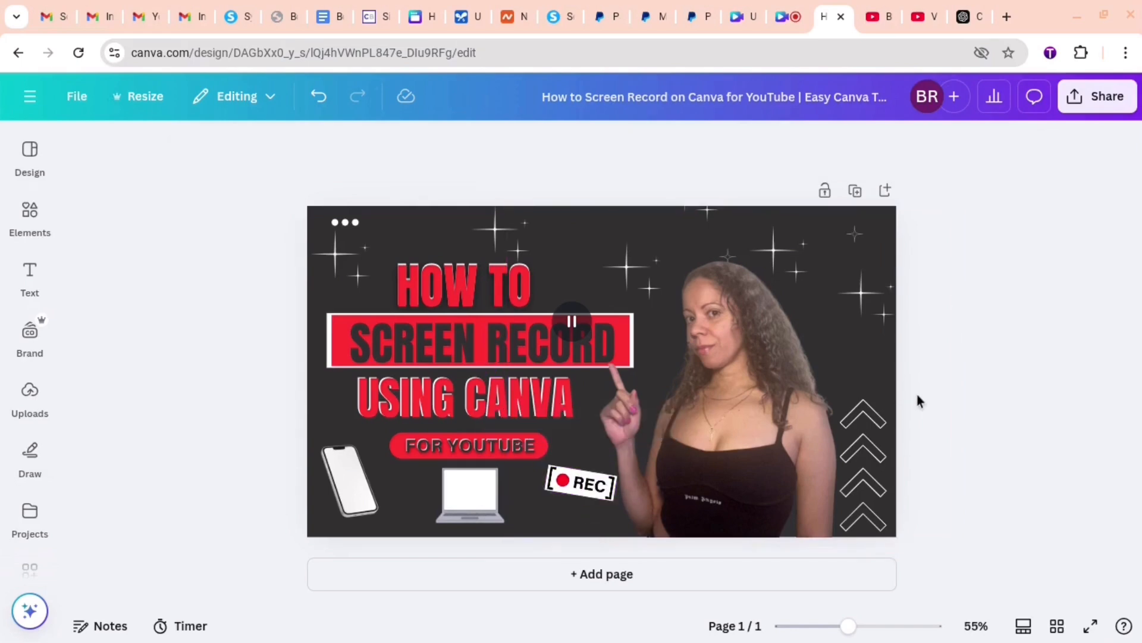
- Download the finished thumbnail as a PNG at 1,280 × 720 px
left_click(1093, 98)
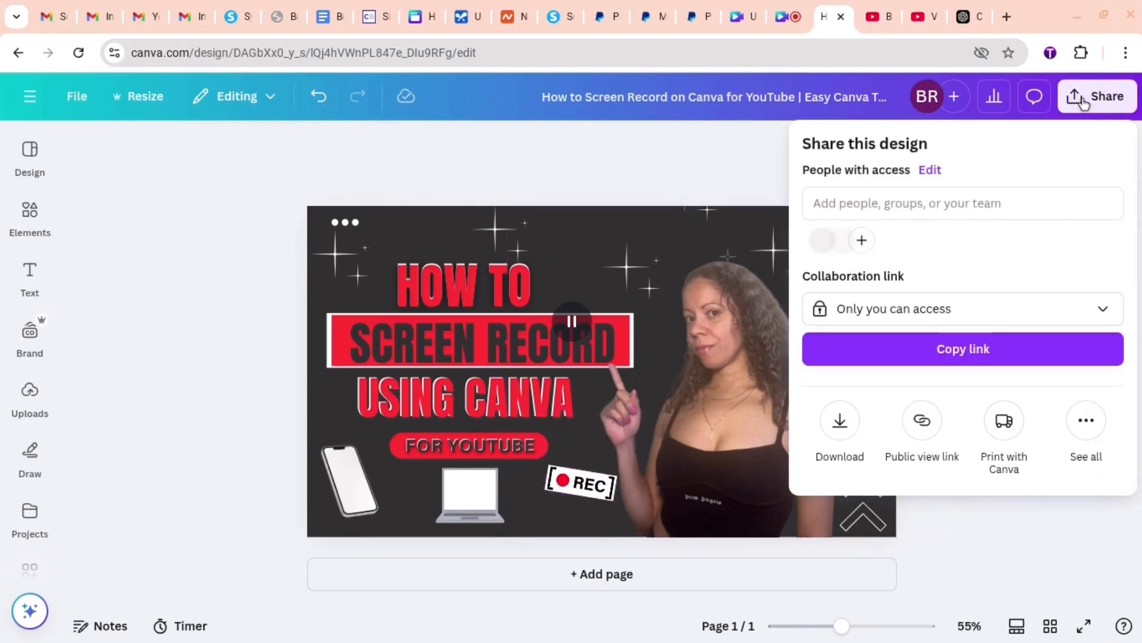
left_click(835, 426)
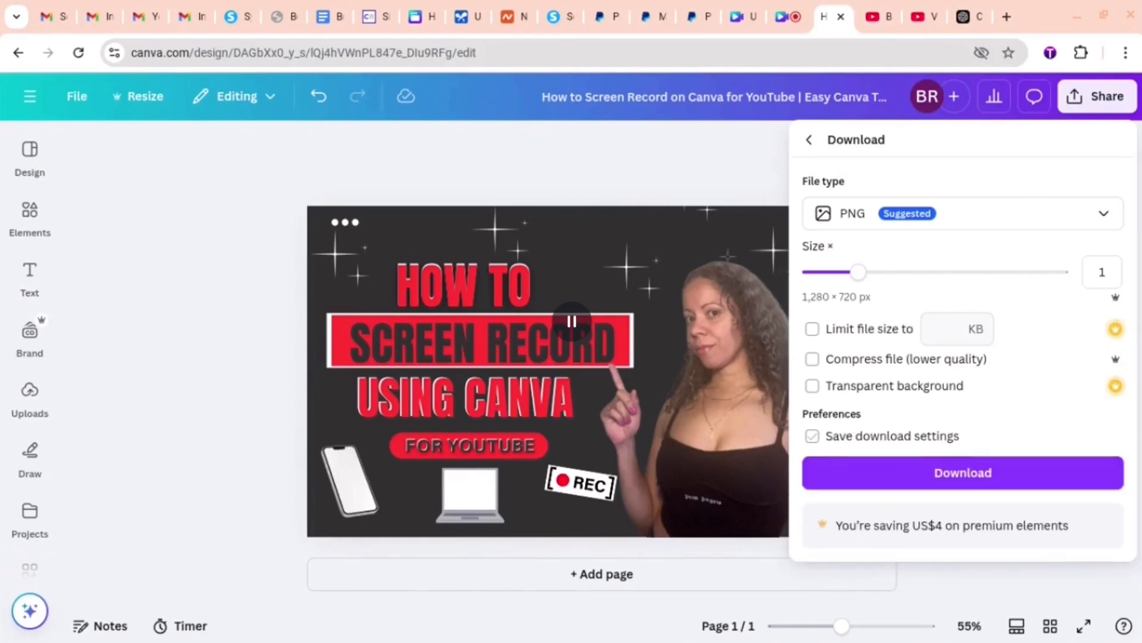
left_click(831, 475)
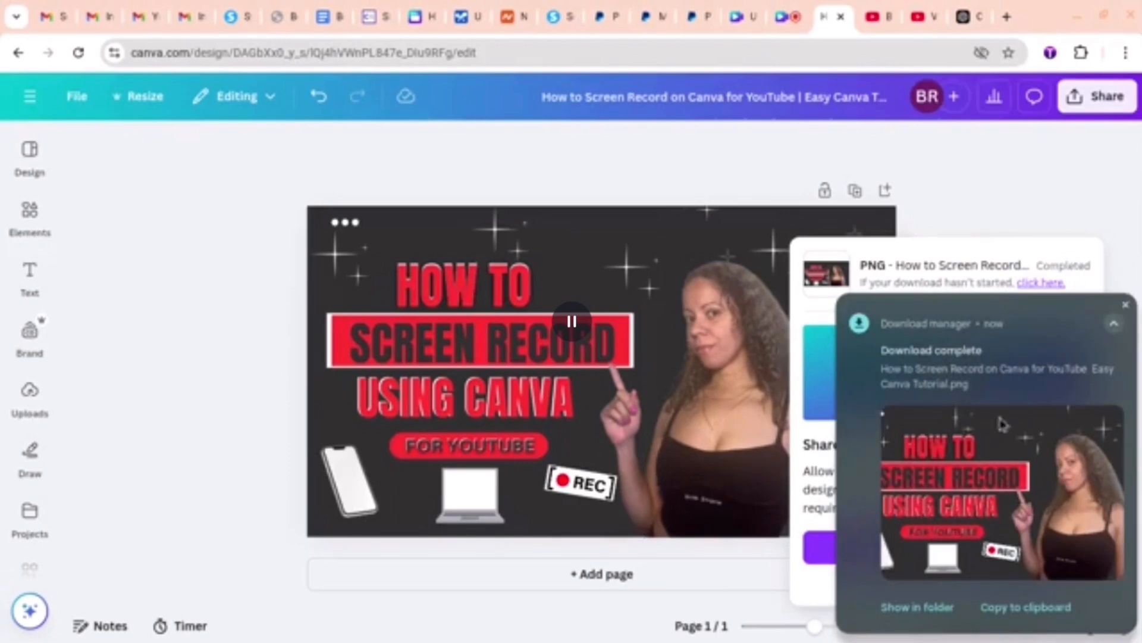
left_click(1010, 150)
- Switch to YouTube Studio, upload the downloaded "How to Screen Record on Canva for YouTube" PNG as the video's thumbnail and save the changes
left_click(919, 18)
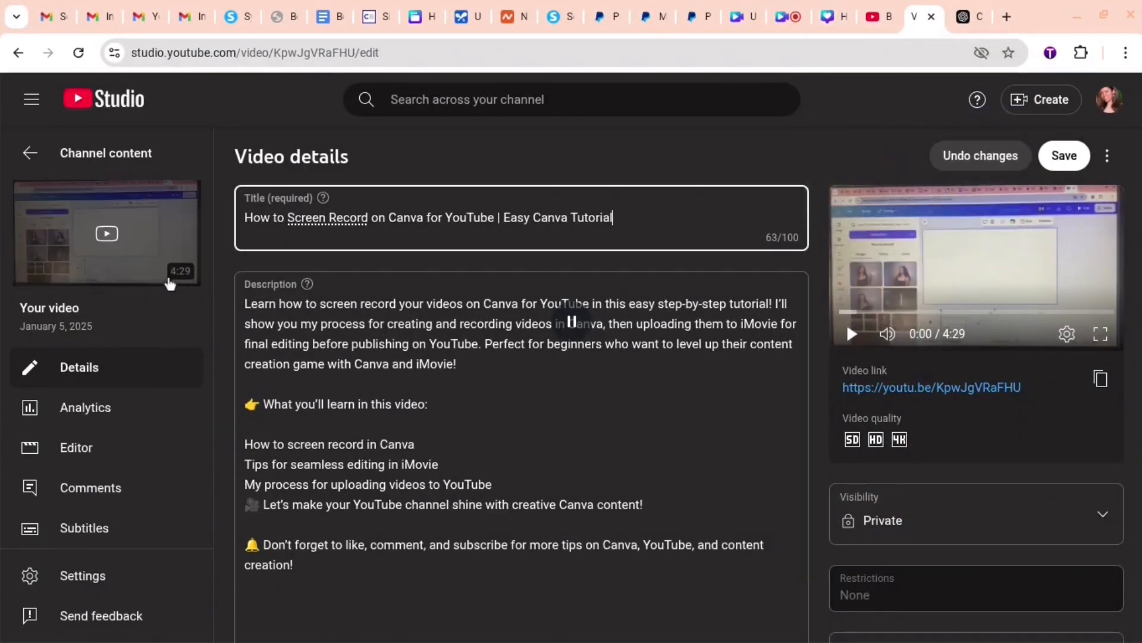
scroll(389, 382, "down", 5)
scroll(389, 382, "down", 2)
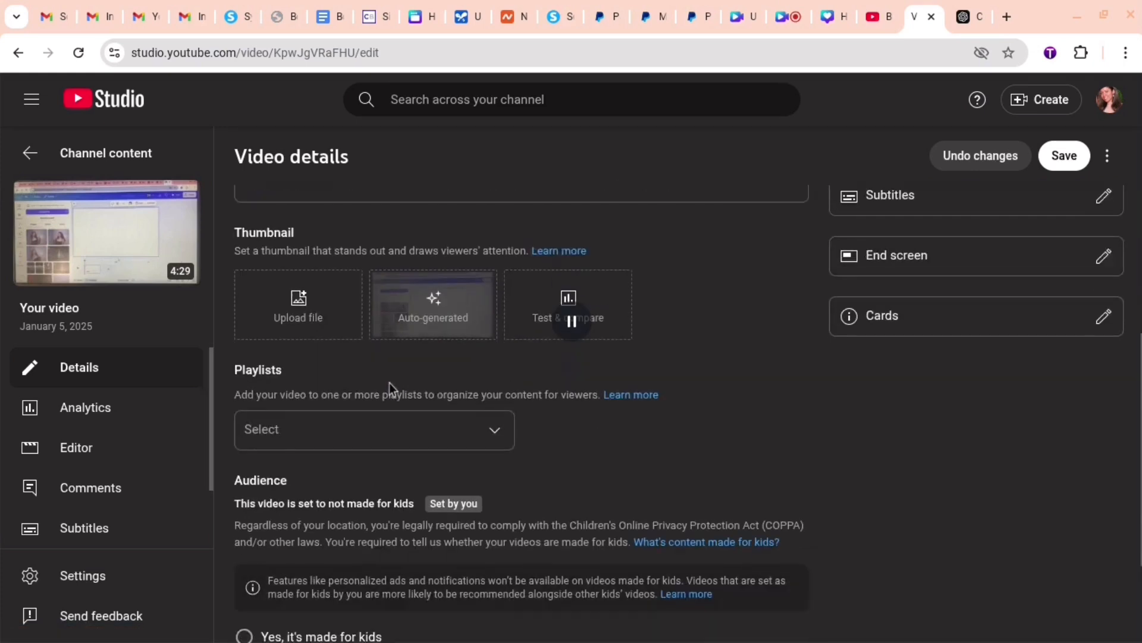
left_click(302, 301)
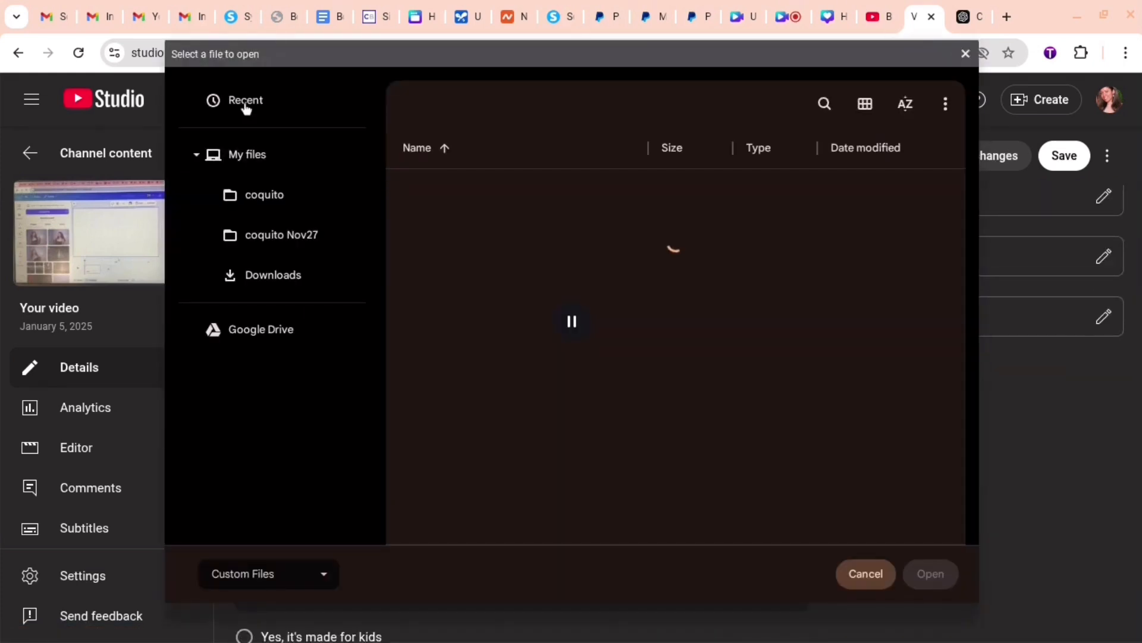
left_click(245, 103)
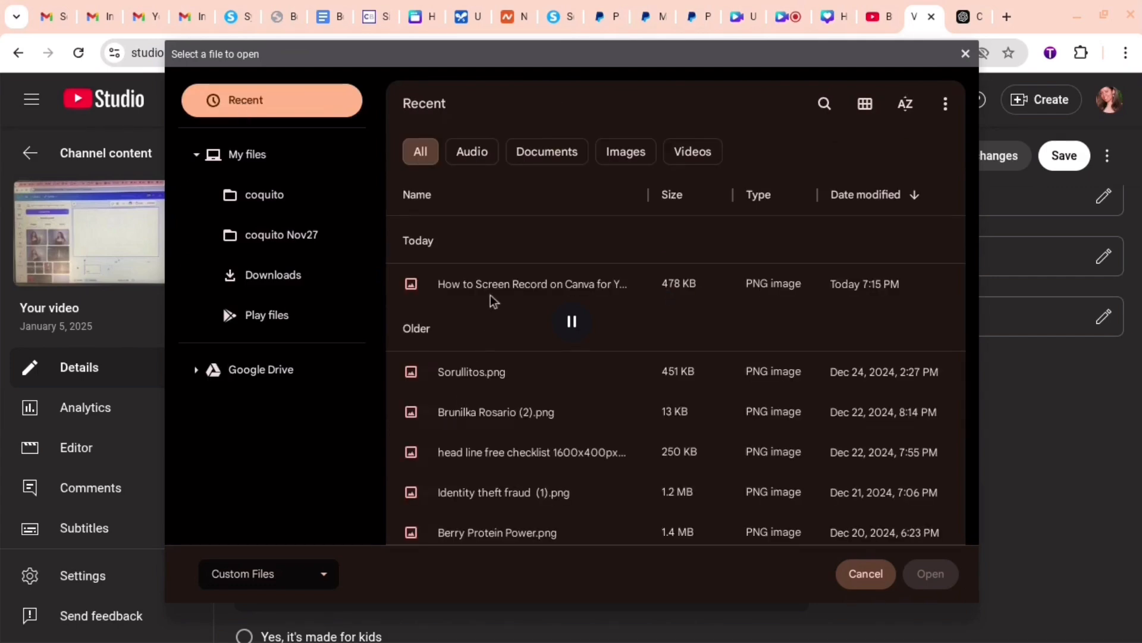
left_click(492, 294)
left_click(917, 564)
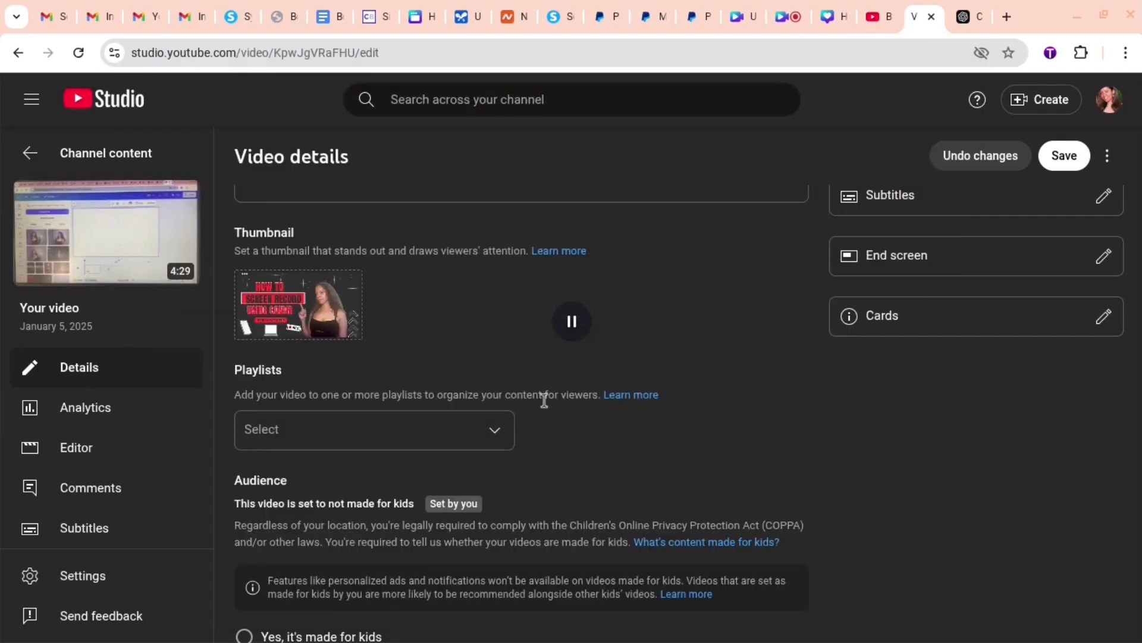
scroll(545, 398, "up", 10)
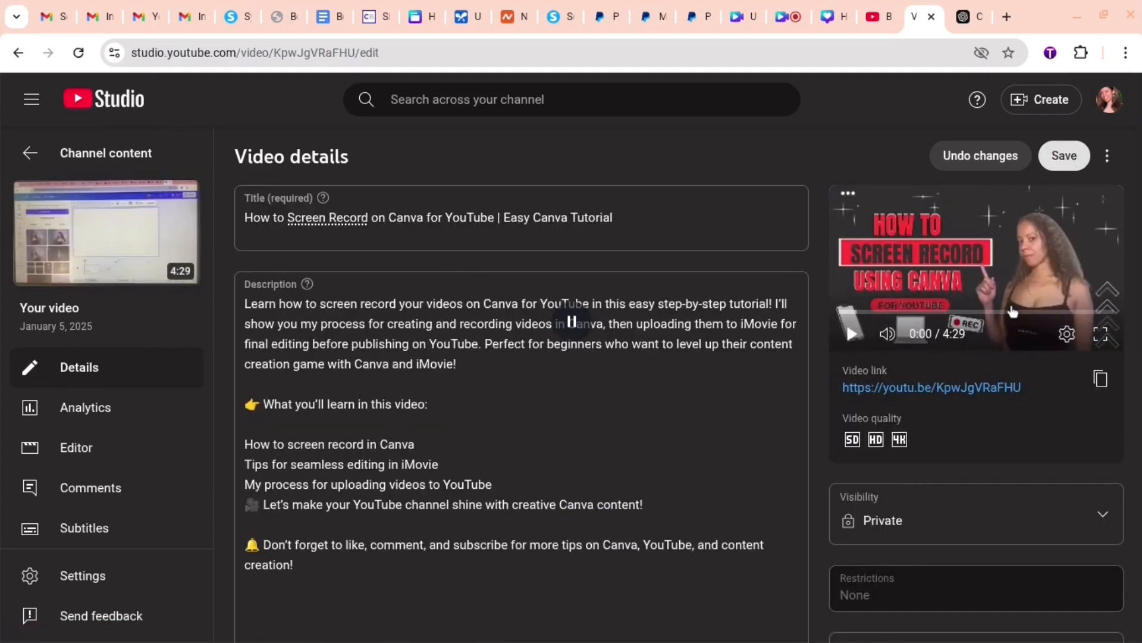
left_click(1064, 156)
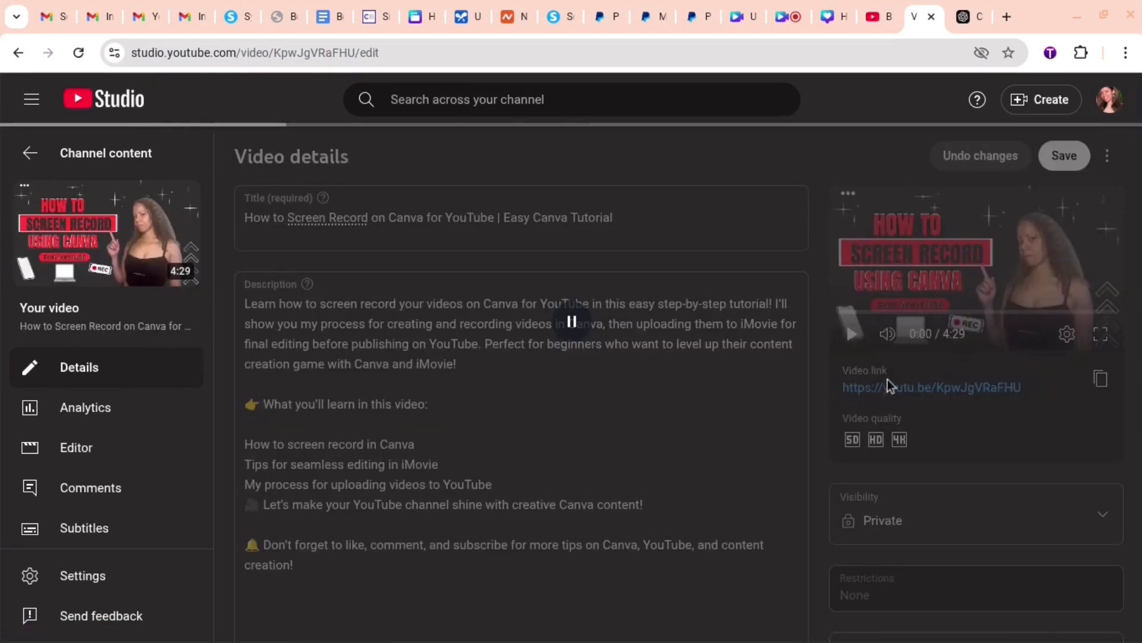